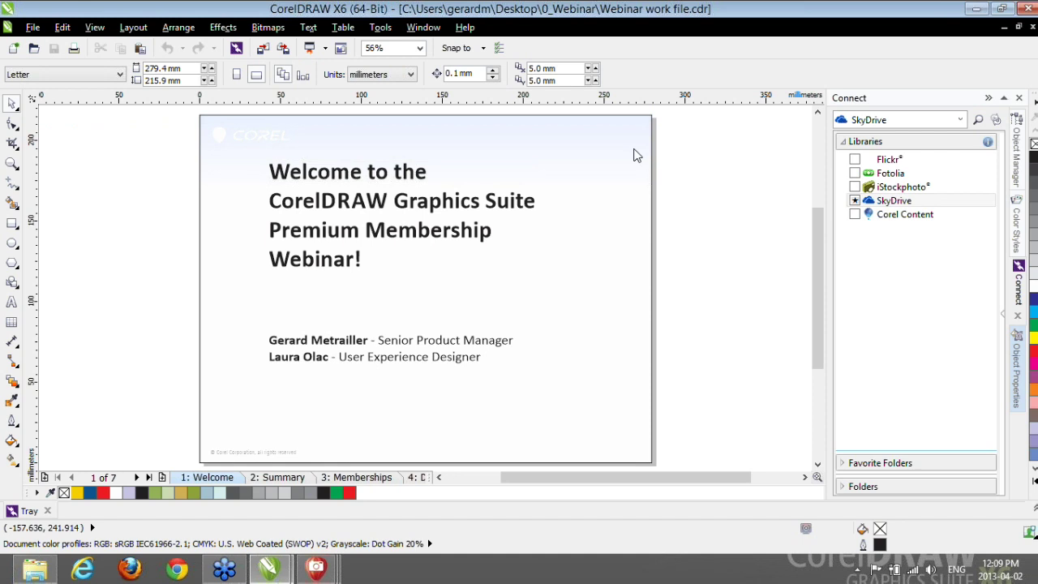
- Go to the Summary page and collapse the Connect docker
left_click(275, 479)
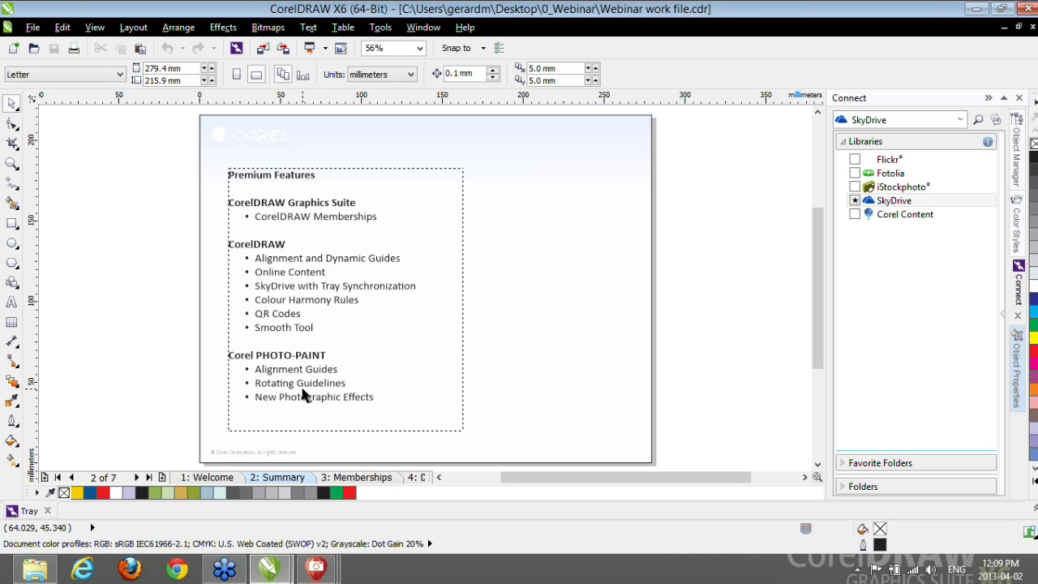
left_click(988, 98)
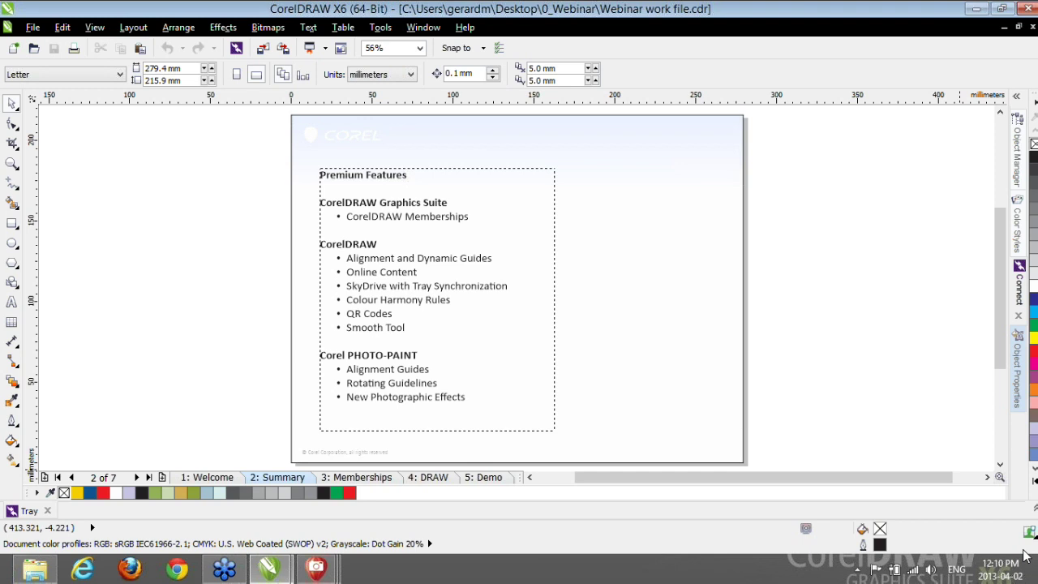
- Look up the signed-in account's membership status and the Standard and Premium membership descriptions, closing the descriptions when done
mouse_move(1029, 532)
left_click(1029, 533)
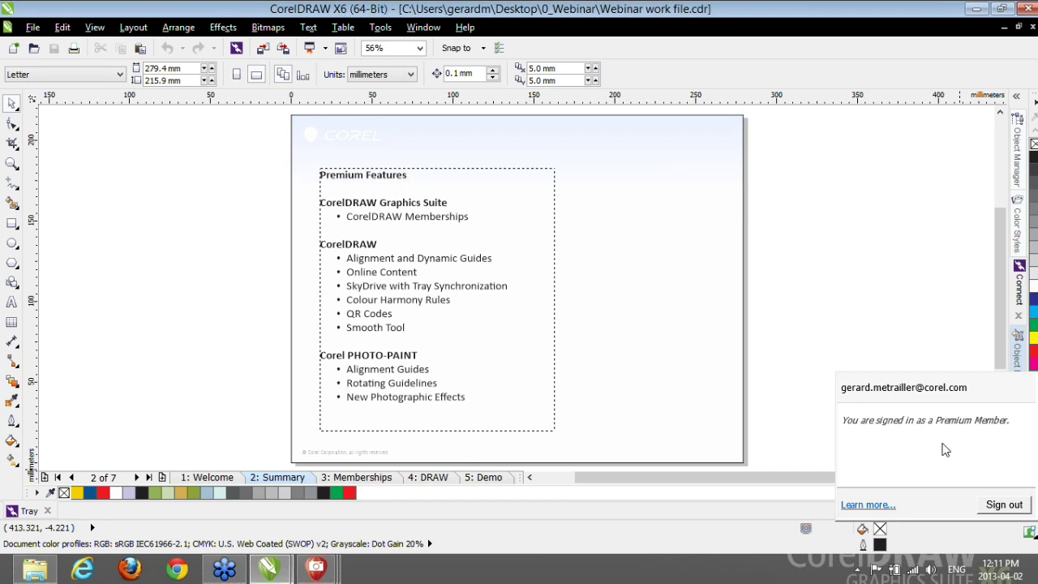
left_click(853, 506)
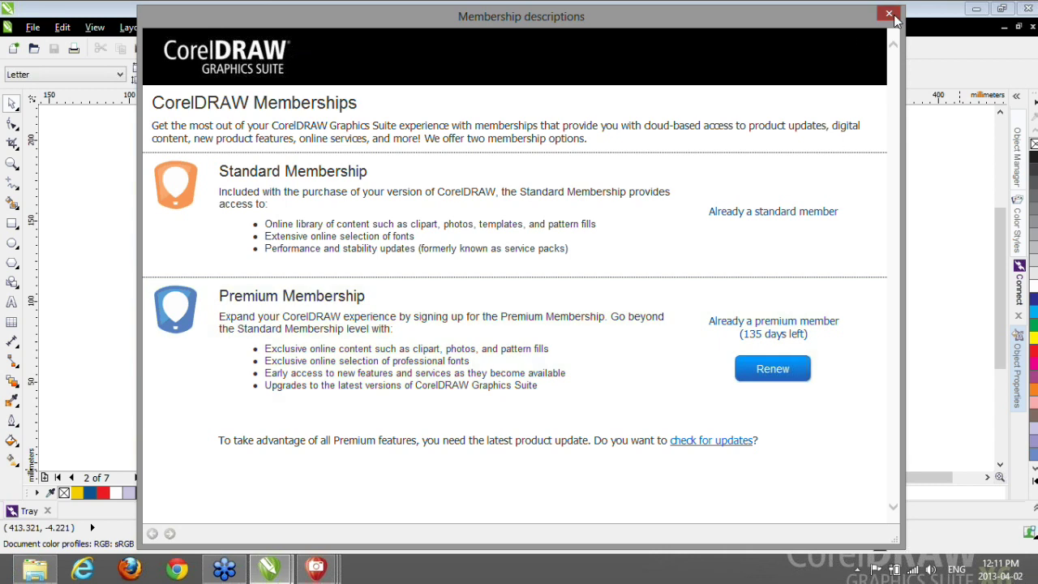
left_click(888, 13)
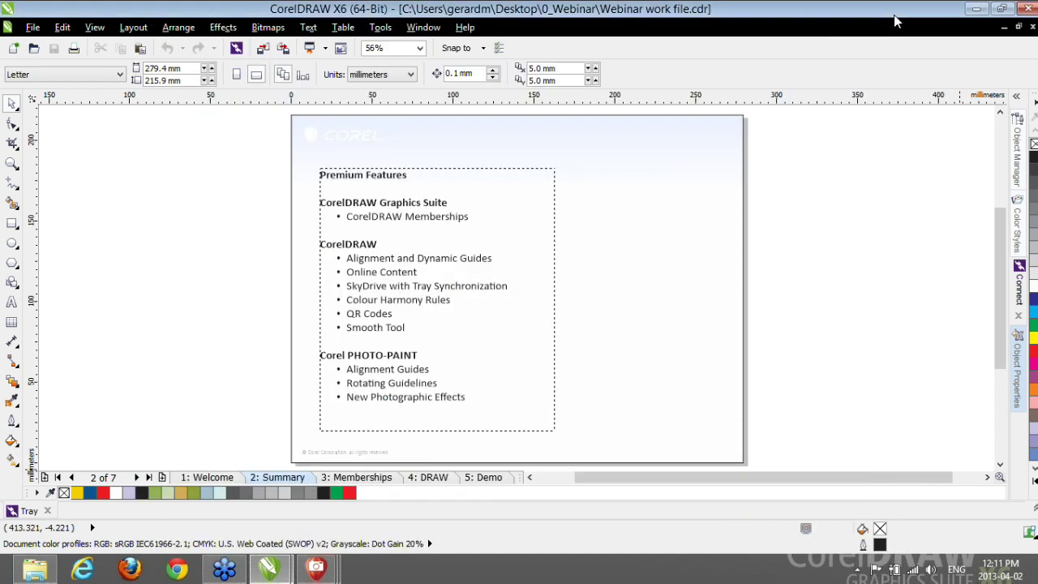
- Check the Highlight Premium Features option and examine which commands and dockers are highlighted as premium
left_click(465, 29)
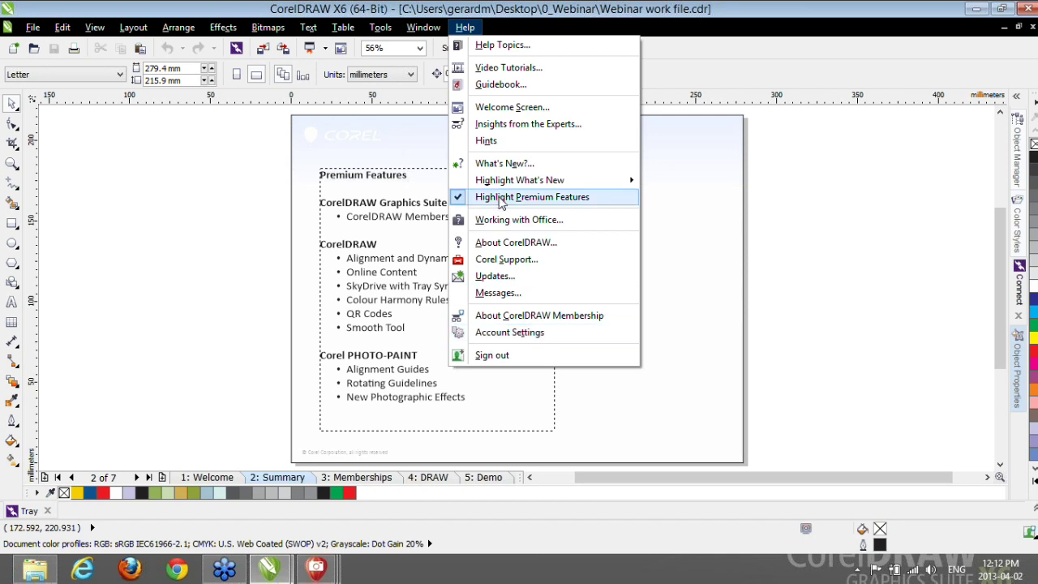
mouse_move(454, 185)
mouse_move(374, 34)
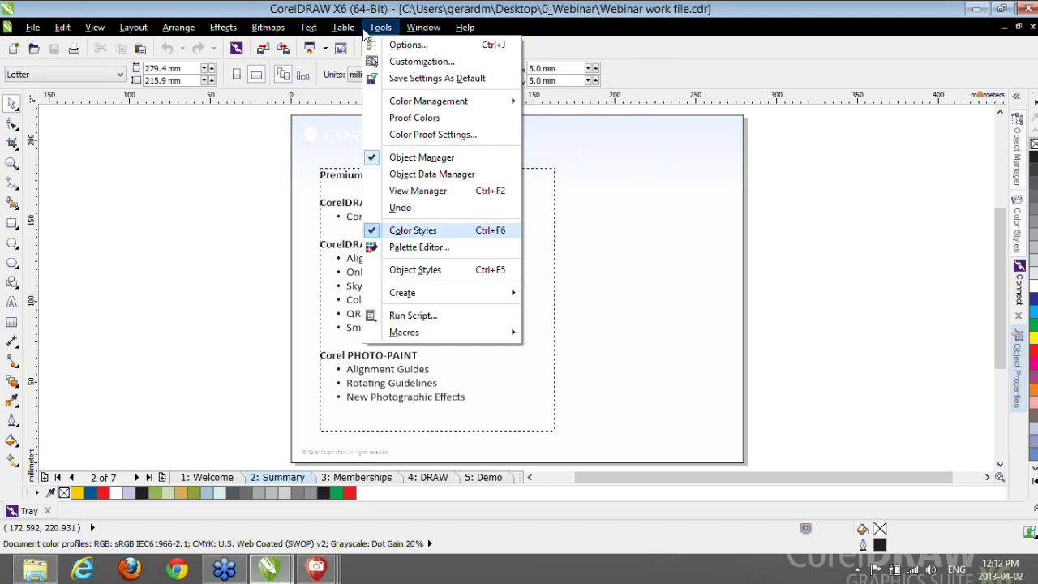
mouse_move(412, 33)
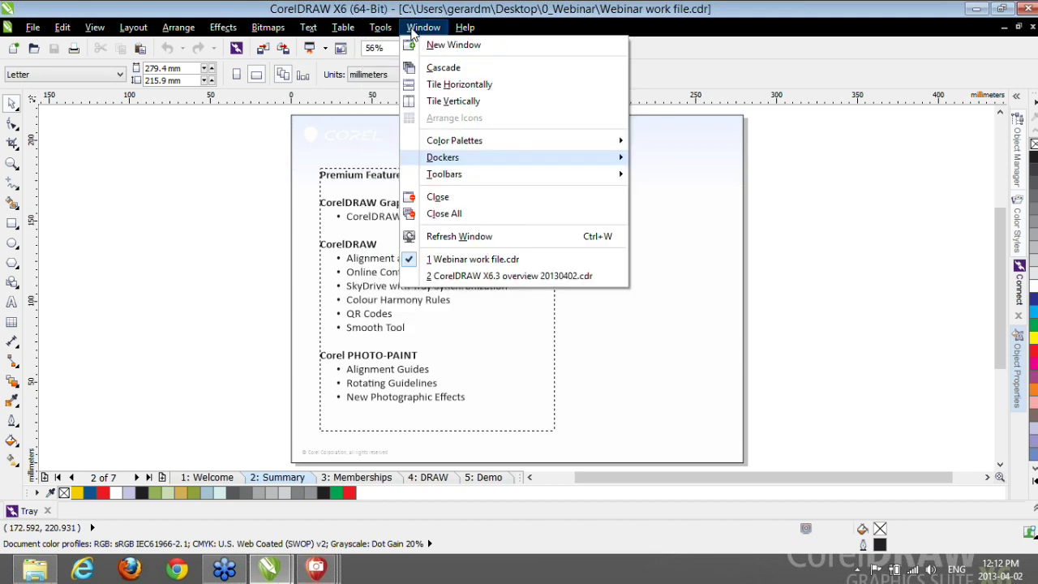
mouse_move(444, 162)
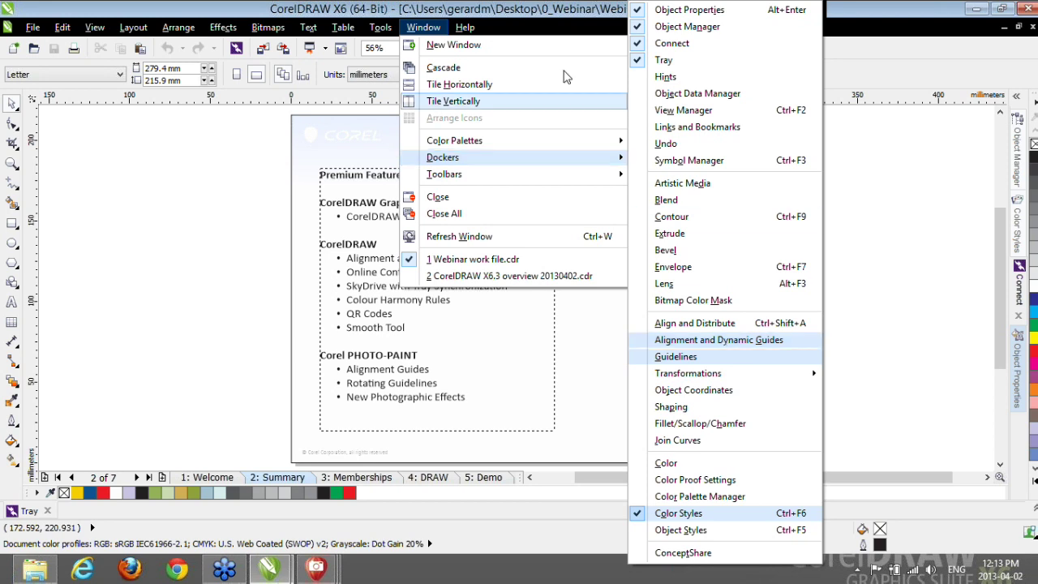
- Read the online help topic on inserting and editing QR codes under What's new in Update 3, and close the help
mouse_move(464, 33)
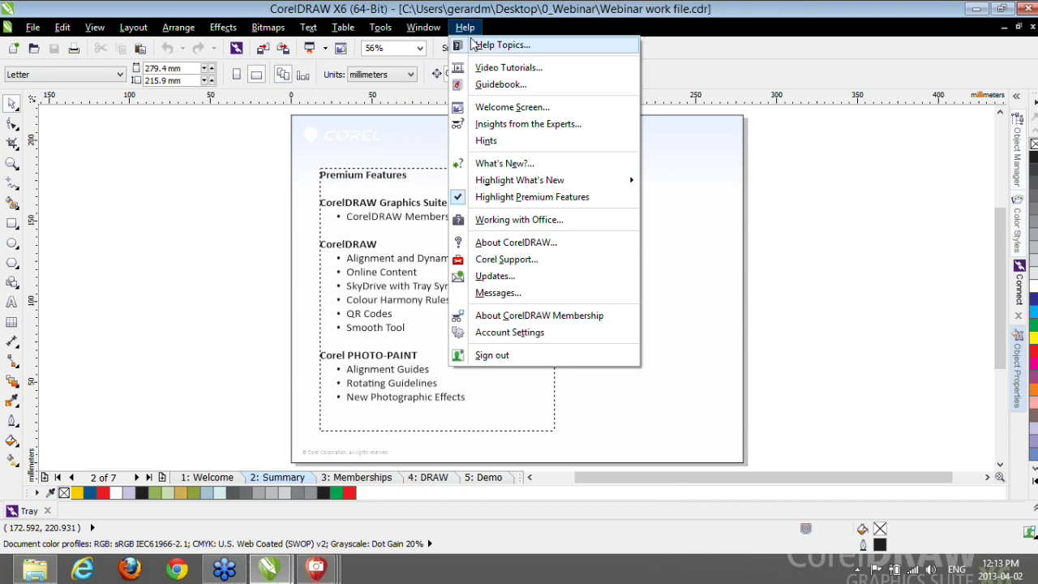
left_click(480, 46)
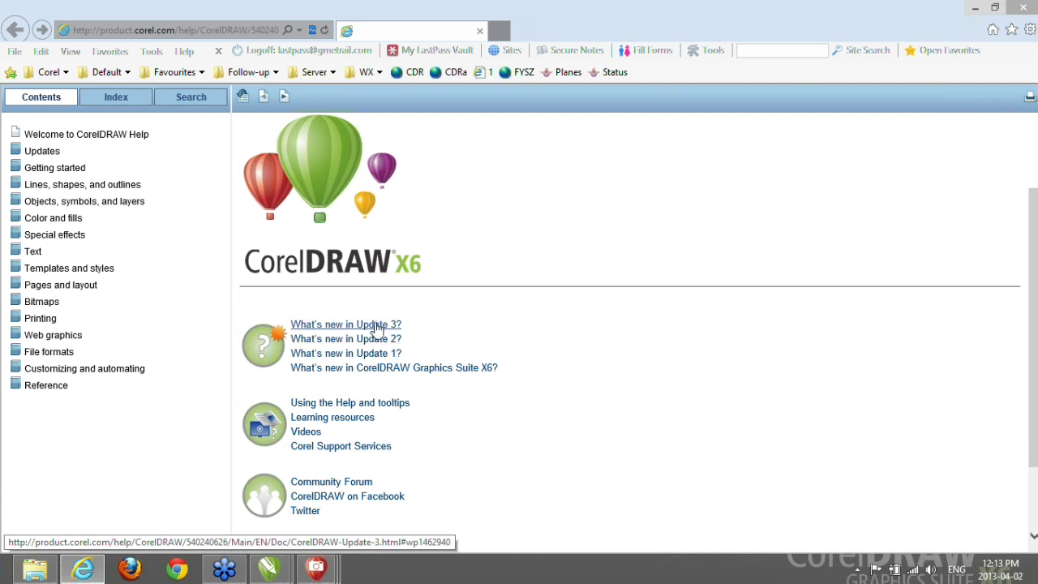
left_click(376, 327)
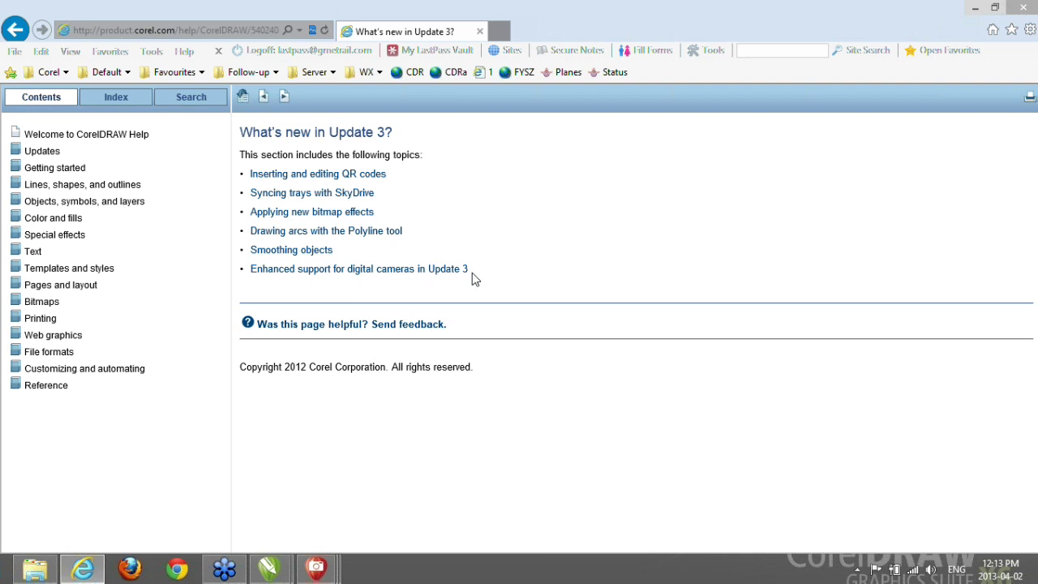
left_click(329, 180)
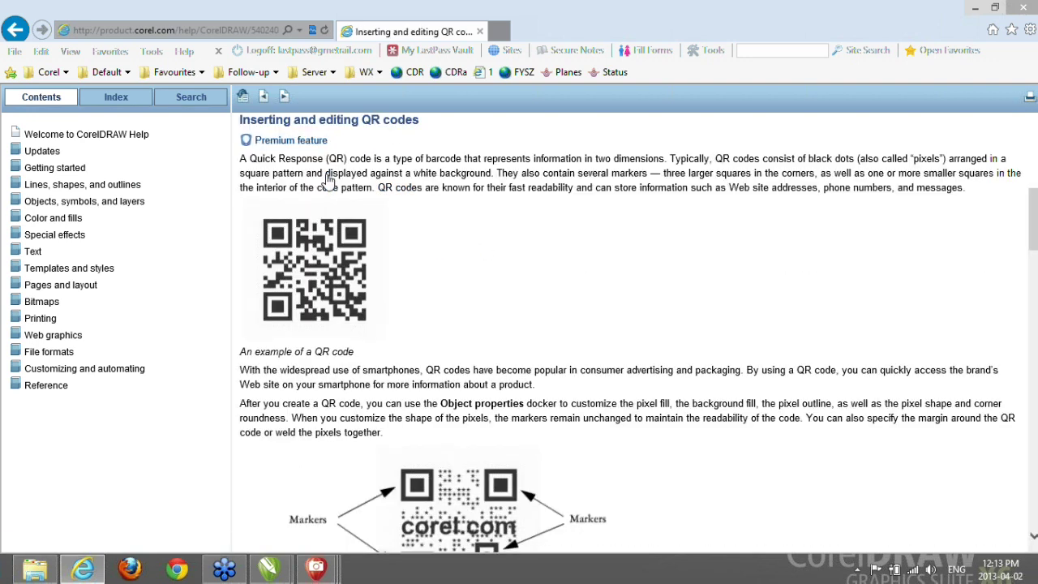
left_click_drag(1034, 203, 1029, 236)
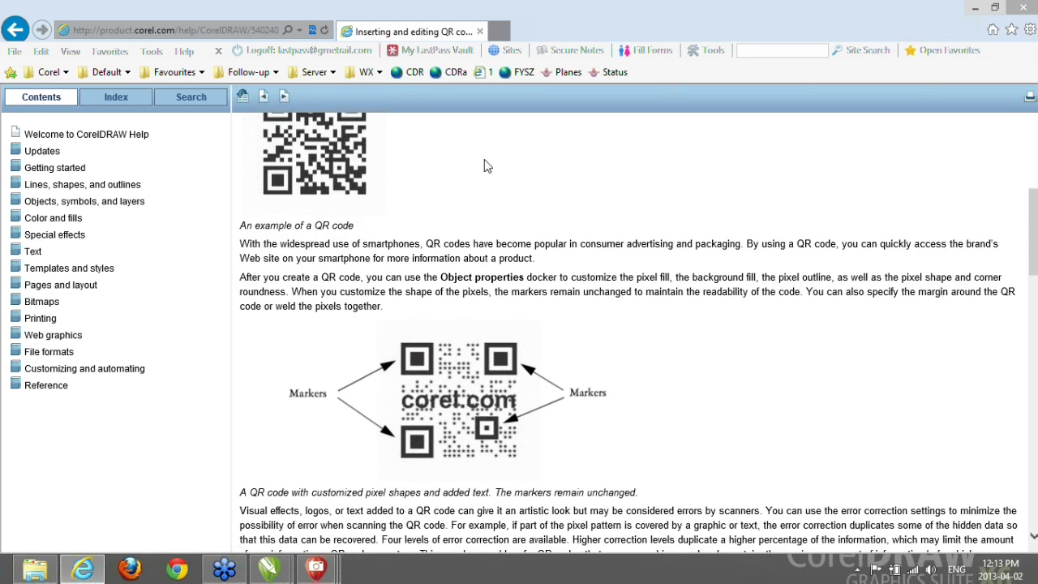
left_click(481, 32)
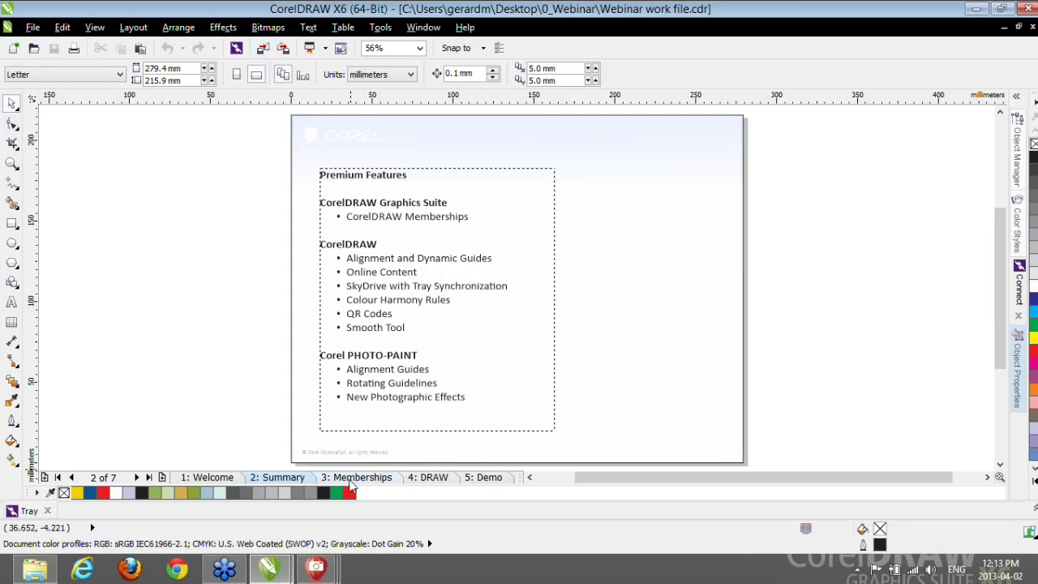
- Page through Memberships and DRAW to the Demo page and return to the Pick tool
left_click(349, 479)
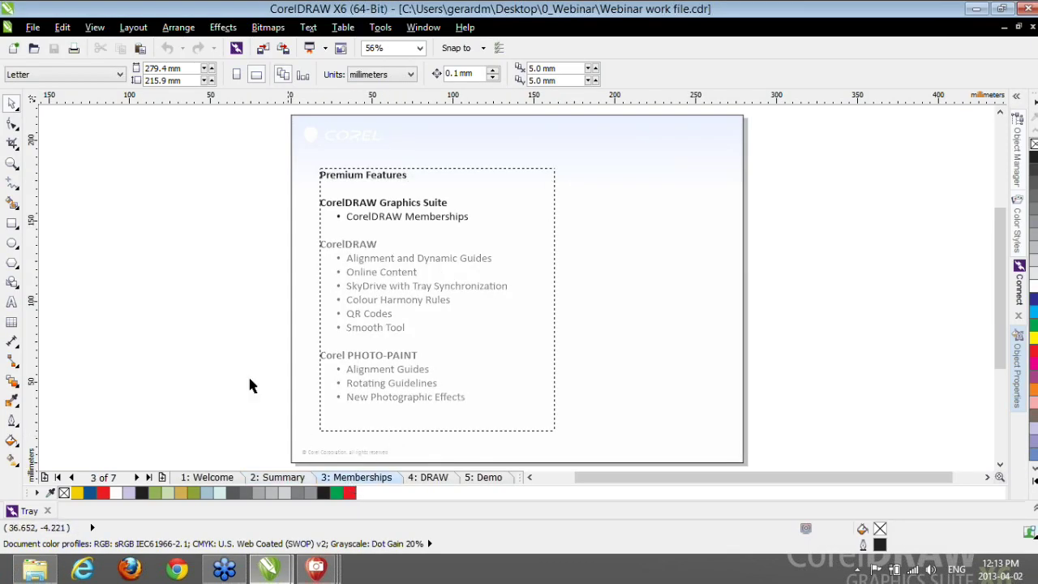
left_click(430, 478)
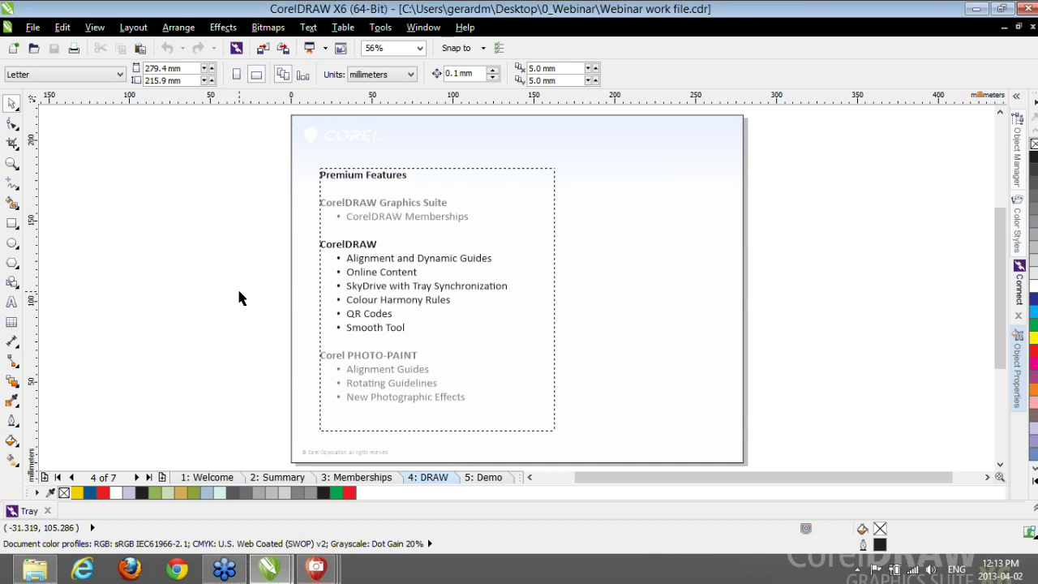
left_click(481, 479)
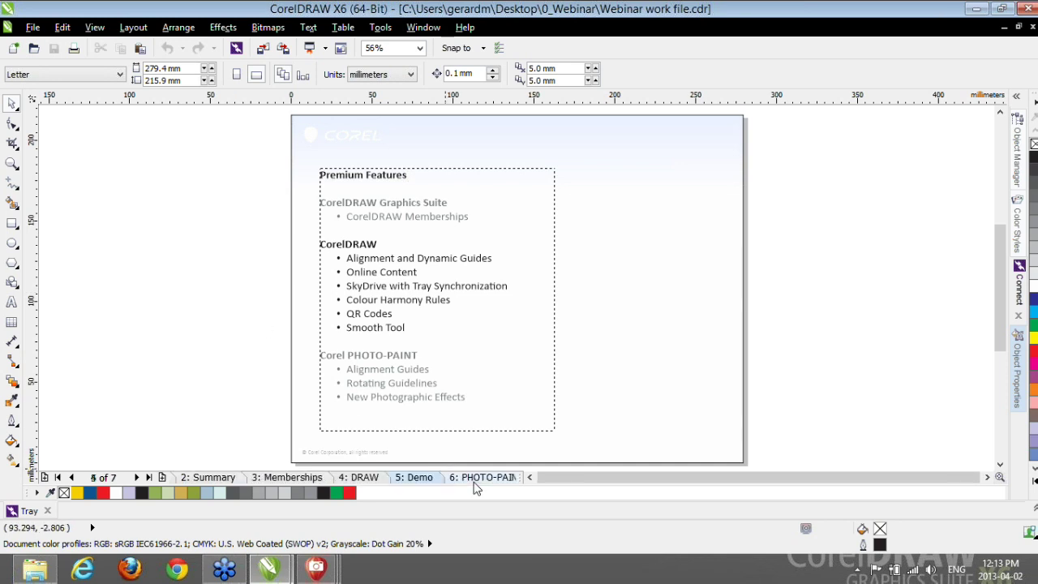
double_click(15, 159)
left_click(12, 103)
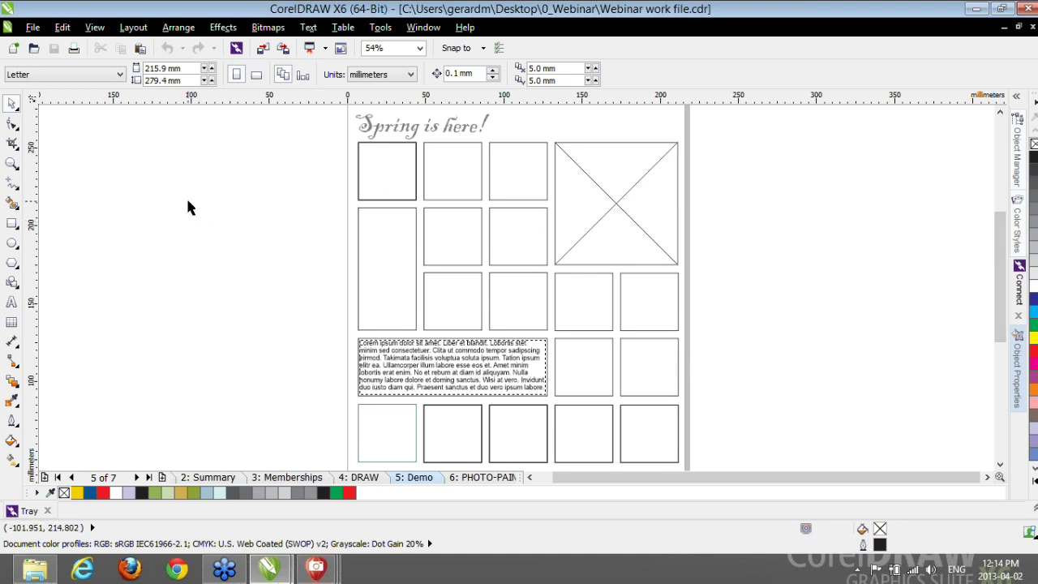
- Display the Alignment and Dynamic Guides docker and turn on alignment guides
left_click(91, 29)
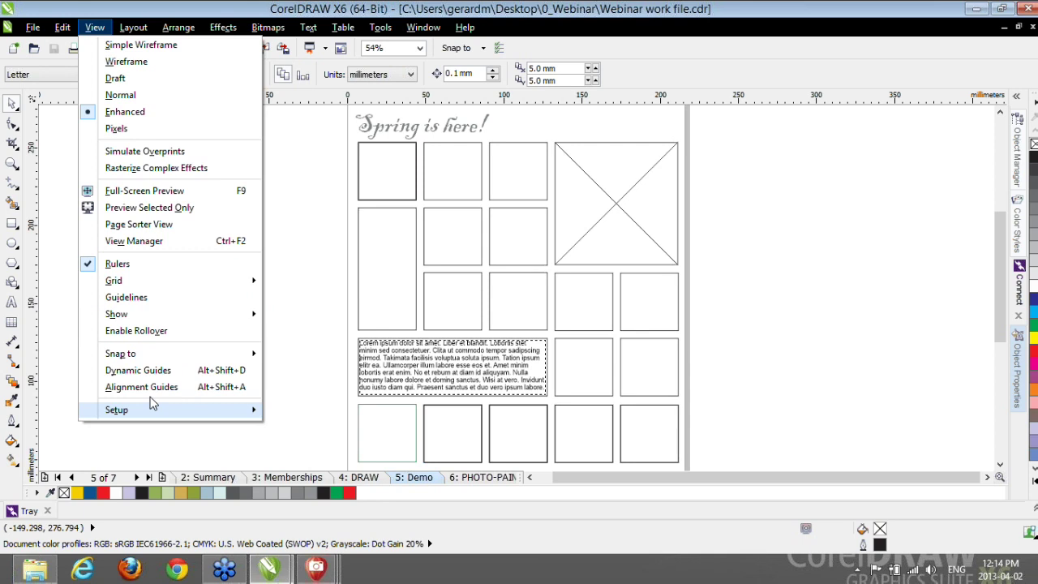
left_click(305, 366)
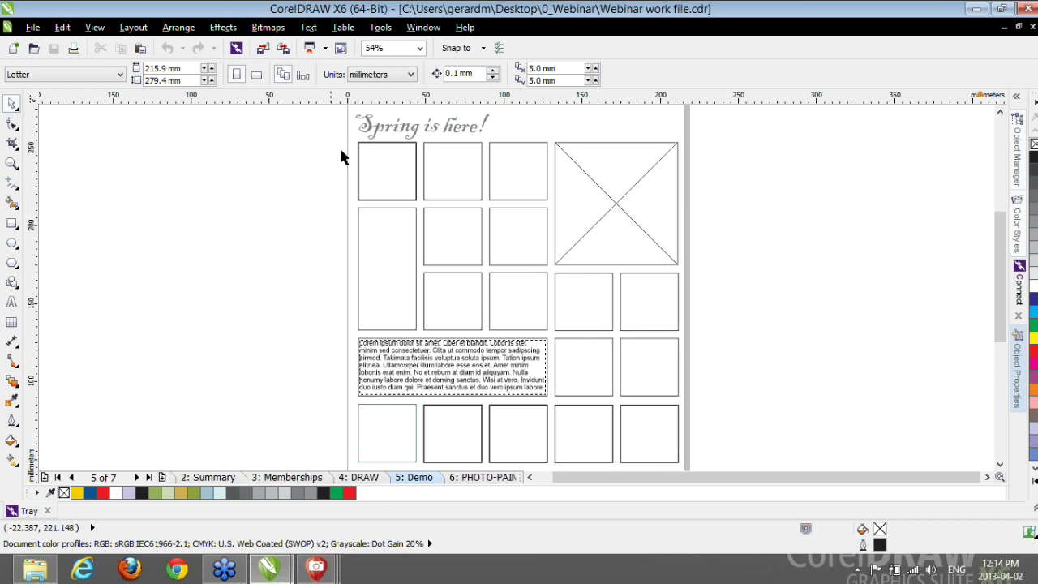
left_click(423, 27)
mouse_move(430, 159)
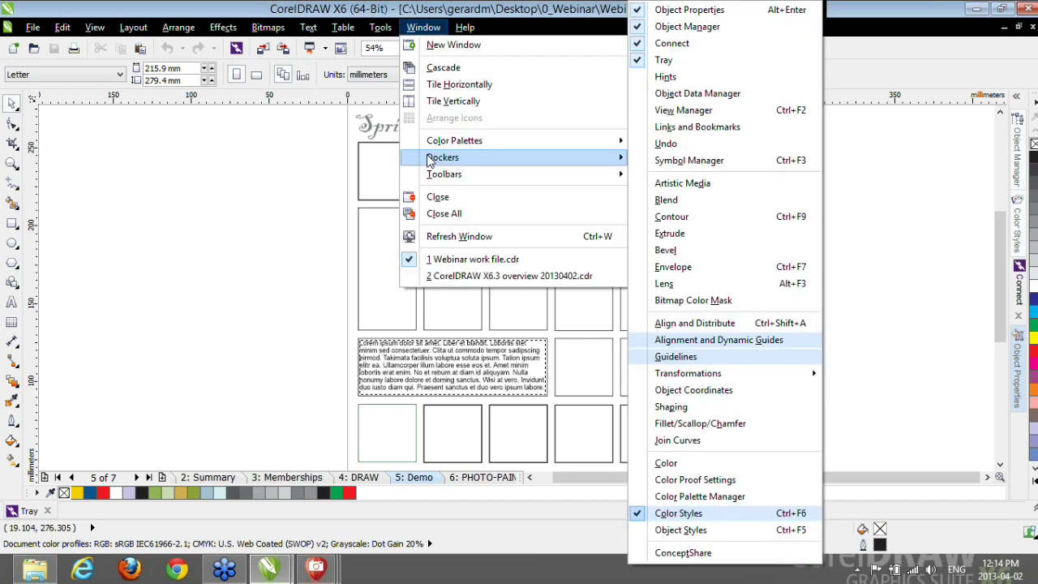
left_click(703, 342)
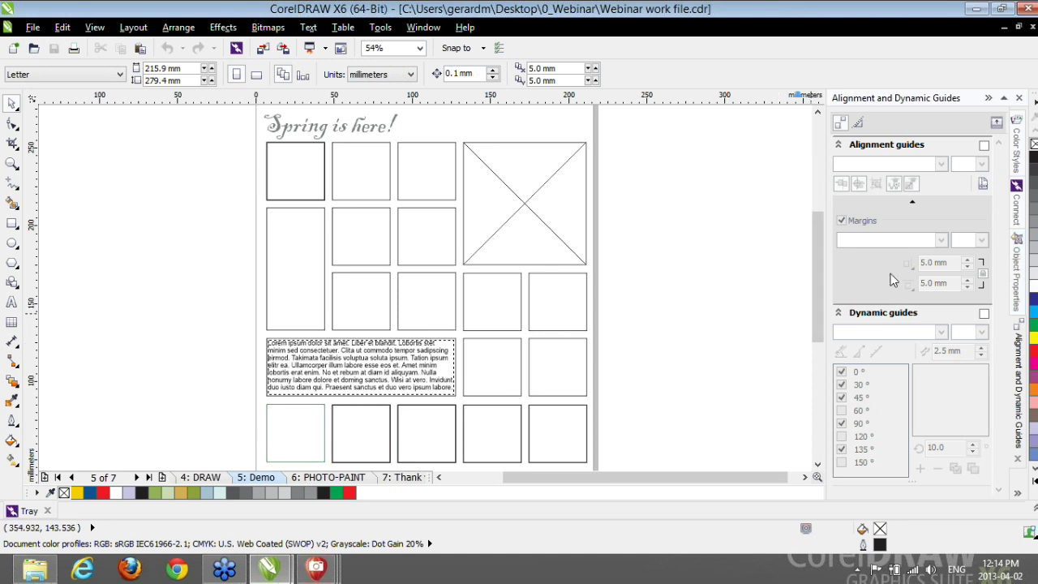
left_click(983, 146)
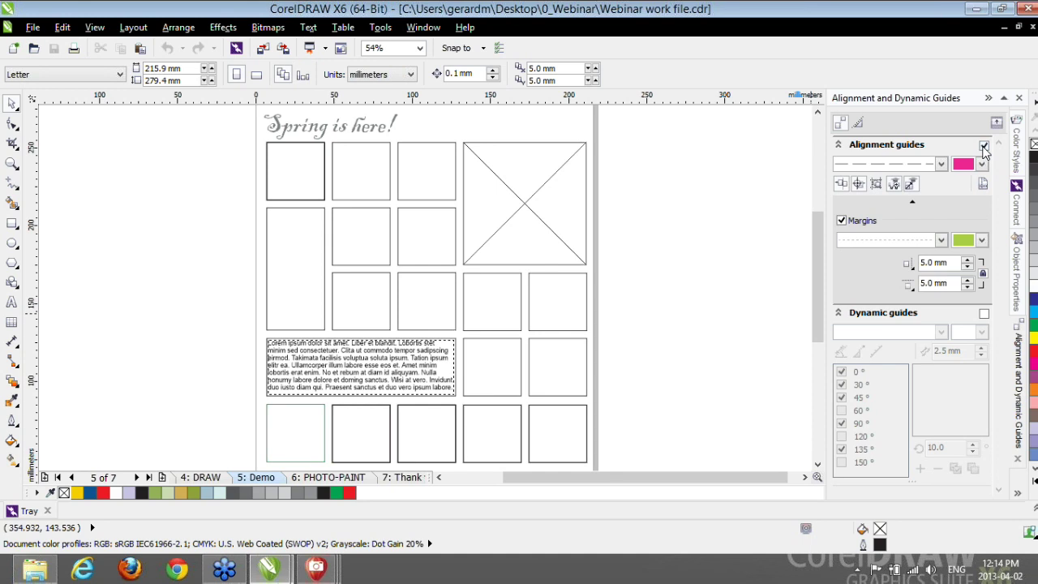
left_click(95, 29)
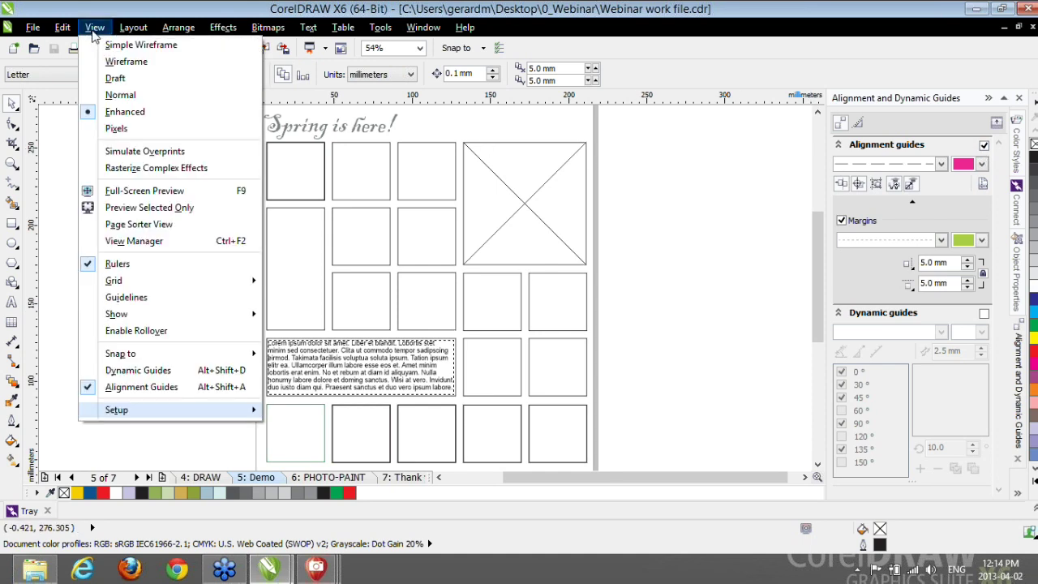
left_click(716, 187)
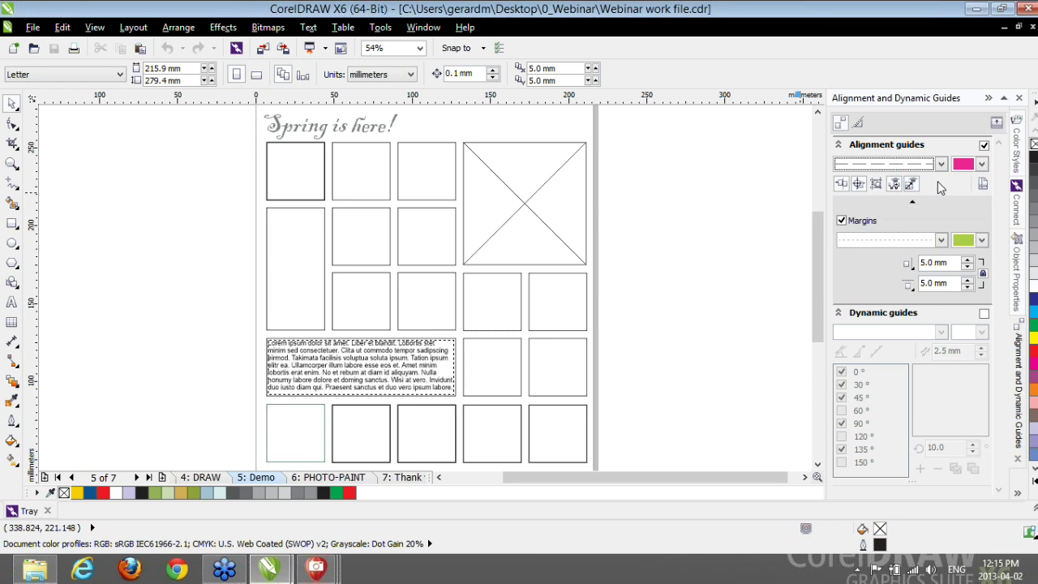
- Show and dismiss the Layout toolbar, and examine the horizontal and vertical margin options of the alignment guides
left_click(983, 185)
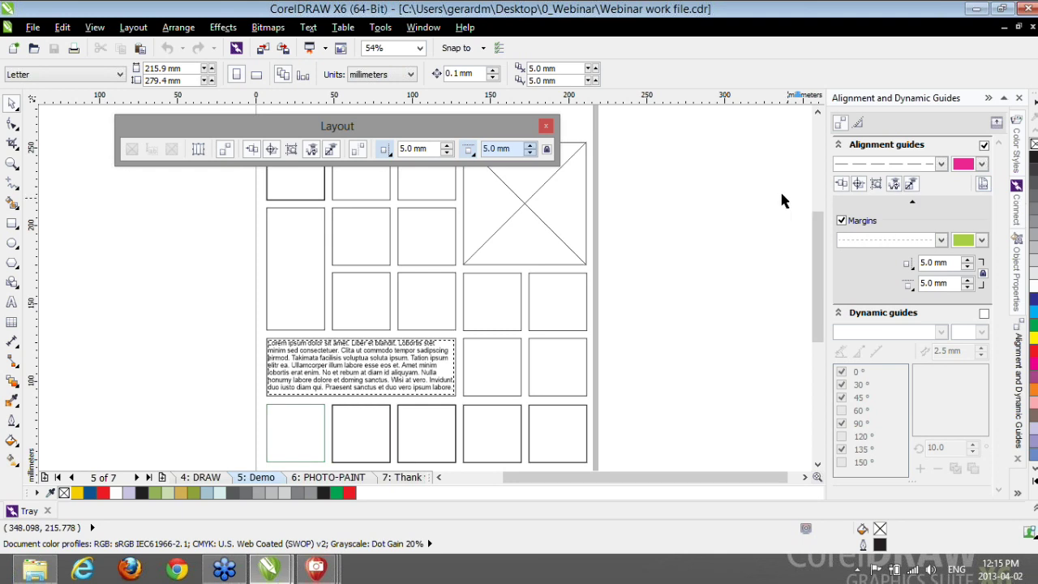
left_click(546, 126)
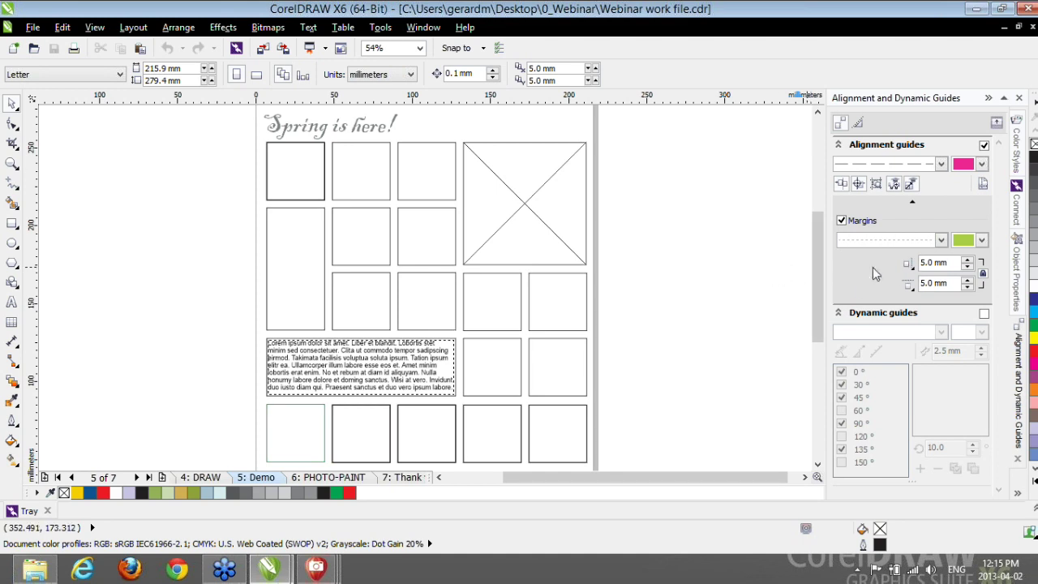
left_click(908, 264)
left_click(867, 256)
left_click(908, 264)
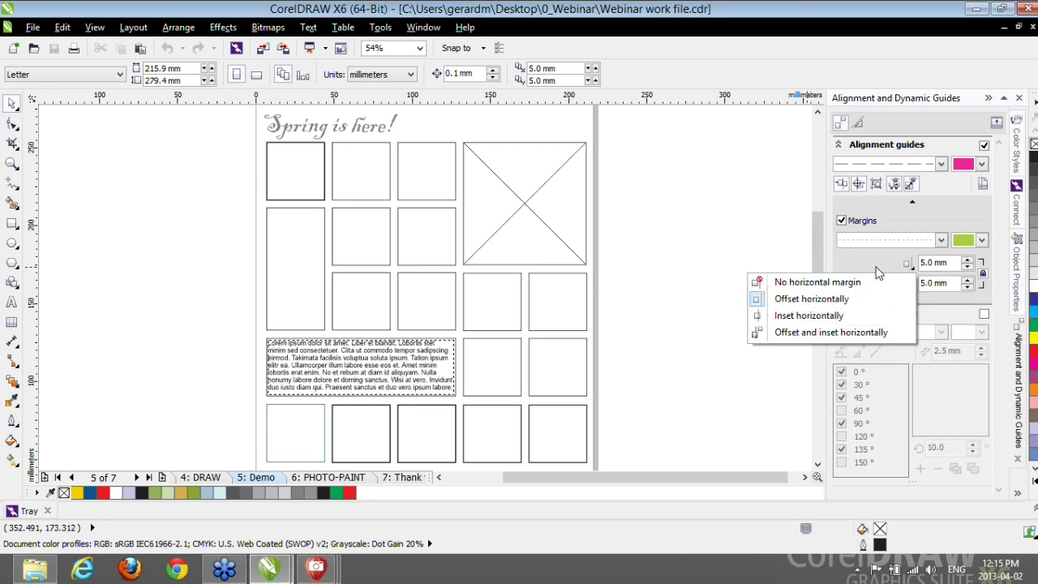
left_click(875, 270)
left_click(908, 283)
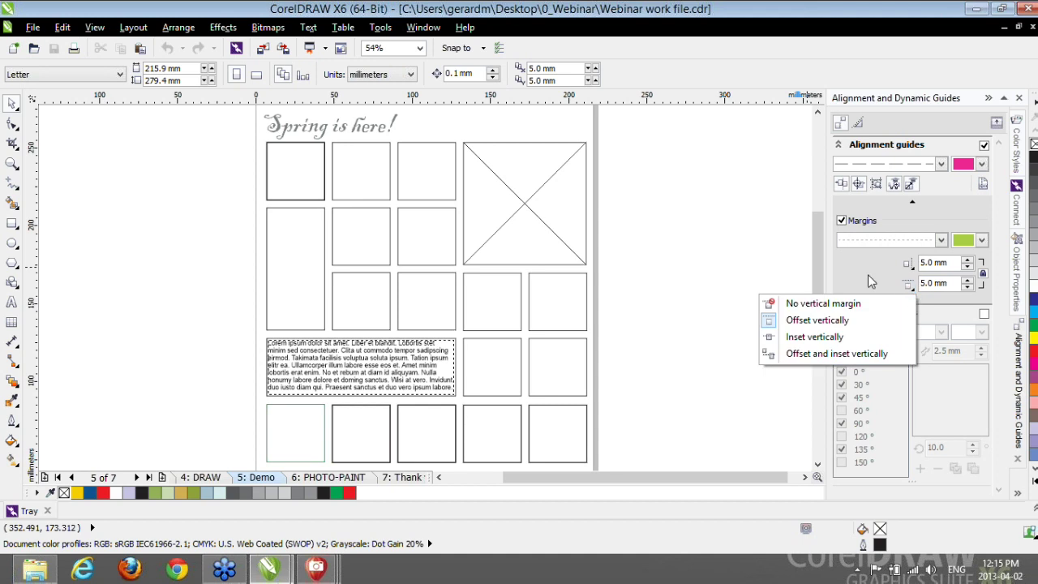
left_click(868, 276)
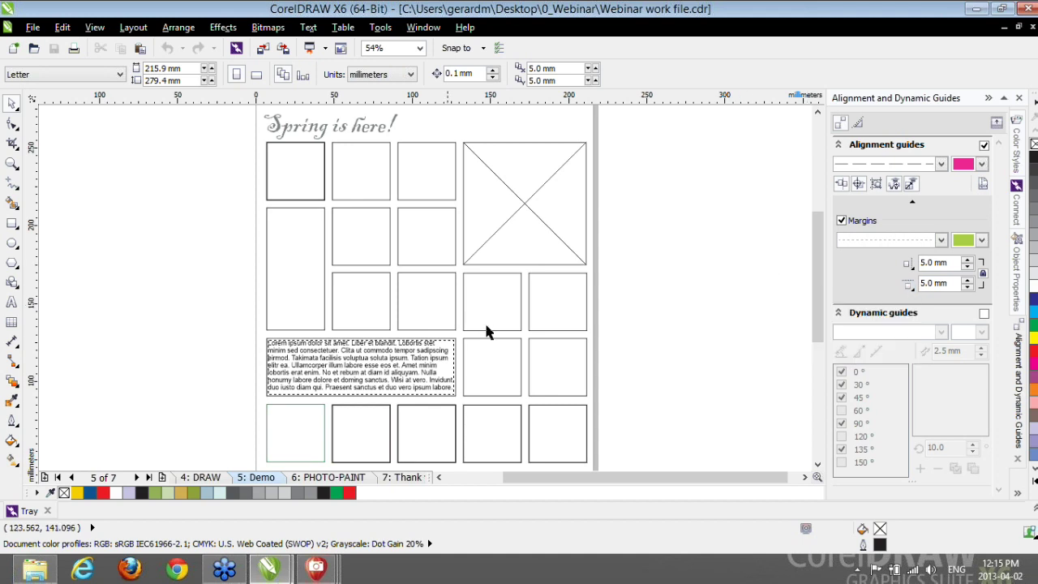
- Copy the green-outlined square at the start of the Demo page's bottom row
left_click_drag(817, 284, 812, 339)
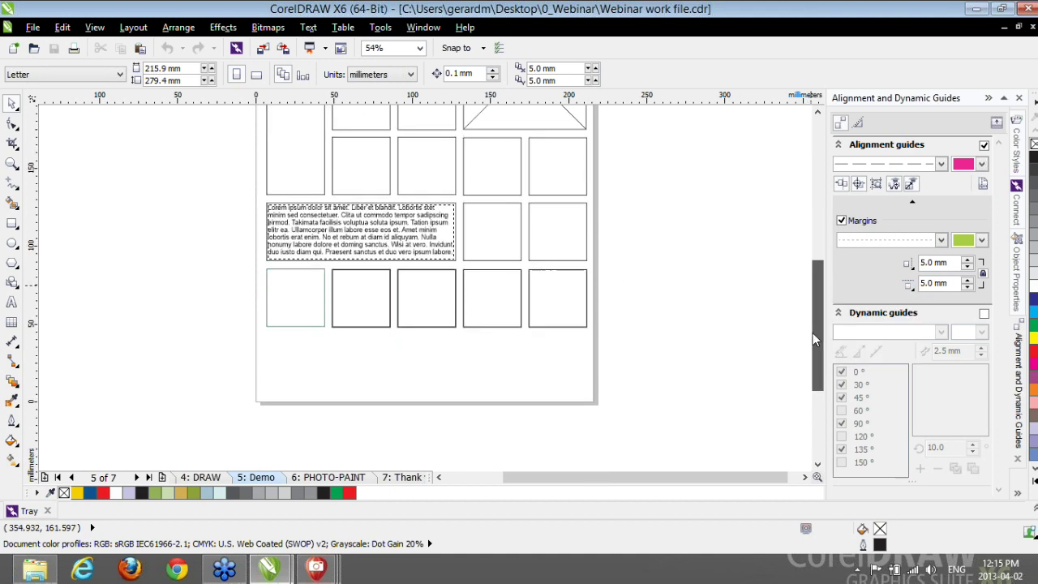
left_click(11, 163)
left_click_drag(234, 256, 637, 420)
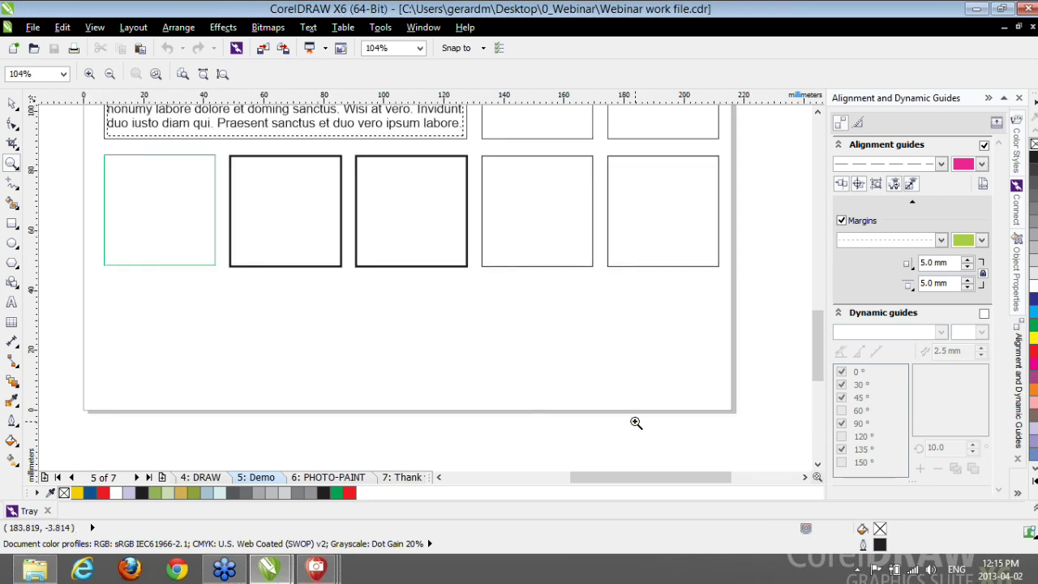
left_click(11, 103)
left_click(146, 213)
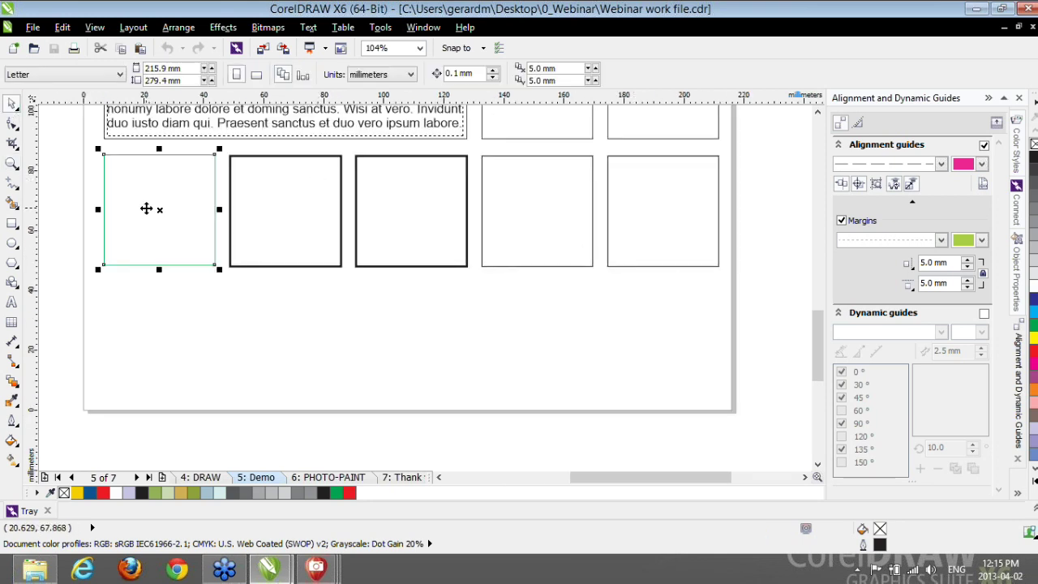
key("ctrl+c")
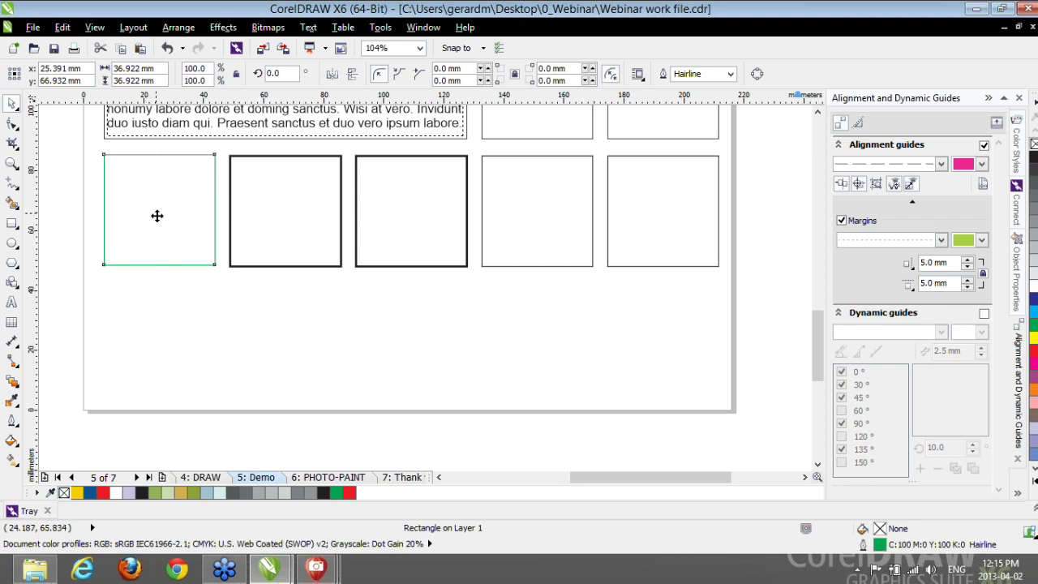
- Place the green-outlined square's copy directly below the original, and copy the row's other four squares down beside it with matching spacing
left_click_drag(157, 215, 156, 343)
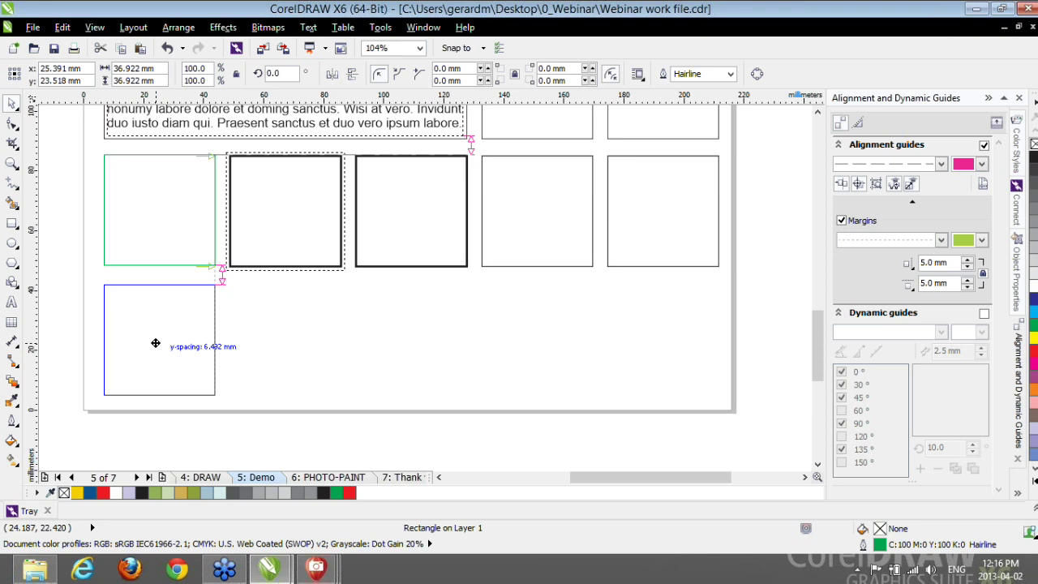
left_click_drag(156, 343, 155, 343)
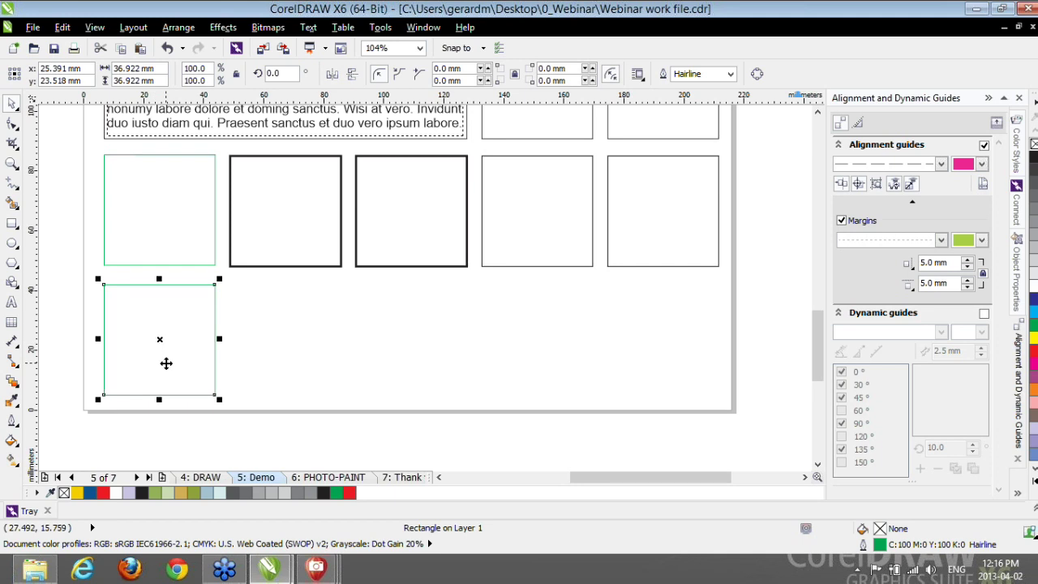
left_click(305, 254)
left_click(414, 235, "shift")
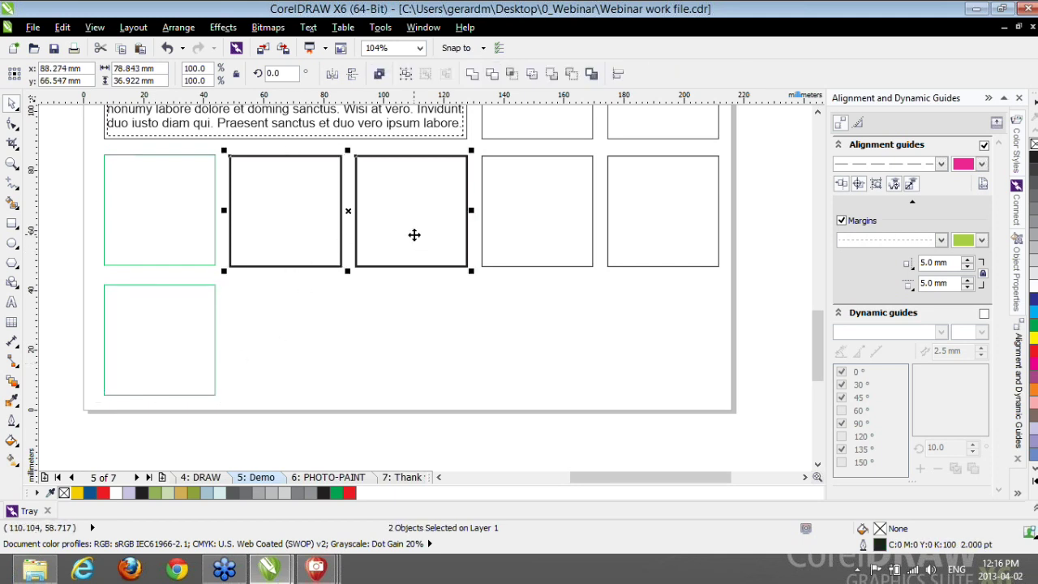
left_click(561, 232, "shift")
left_click(703, 224, "shift")
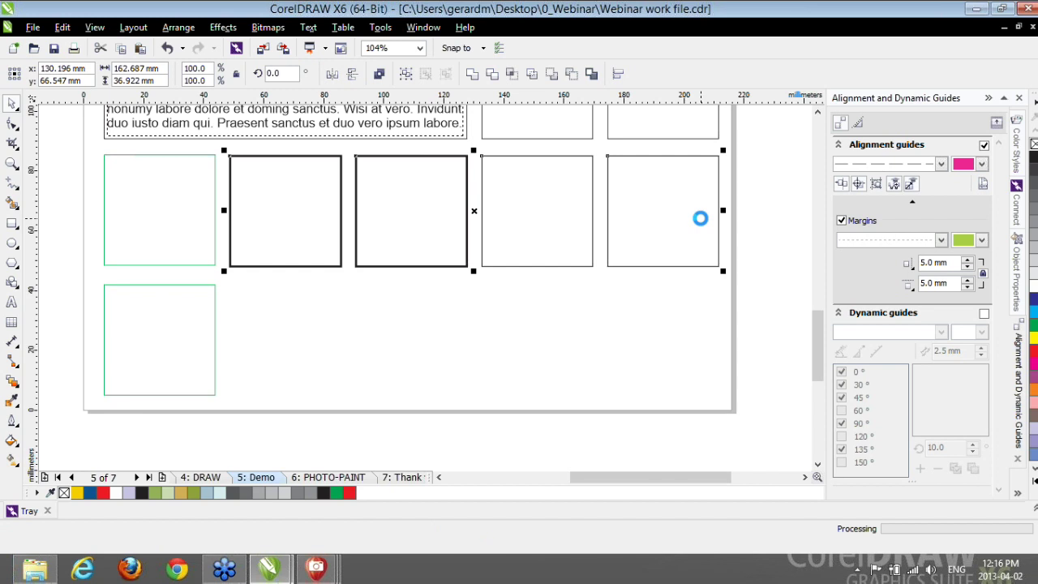
left_click_drag(473, 215, 475, 347)
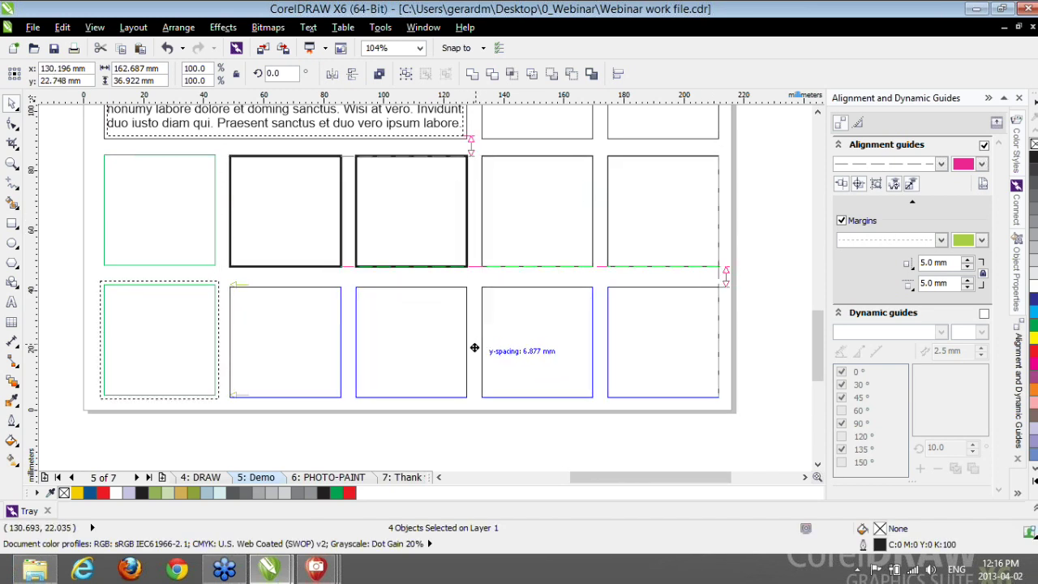
left_click_drag(475, 347, 473, 346)
left_click_drag(474, 346, 474, 348)
left_click(754, 250)
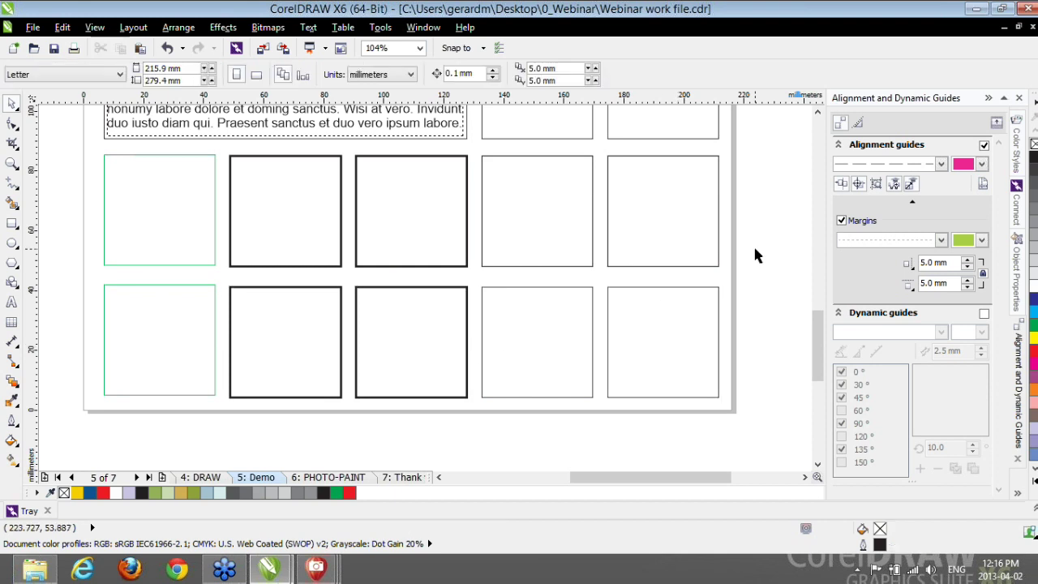
- Turn off alignment guides and turn on dynamic guides, and review both guide commands and their shortcuts among the view options
left_click(11, 165)
double_click(12, 165)
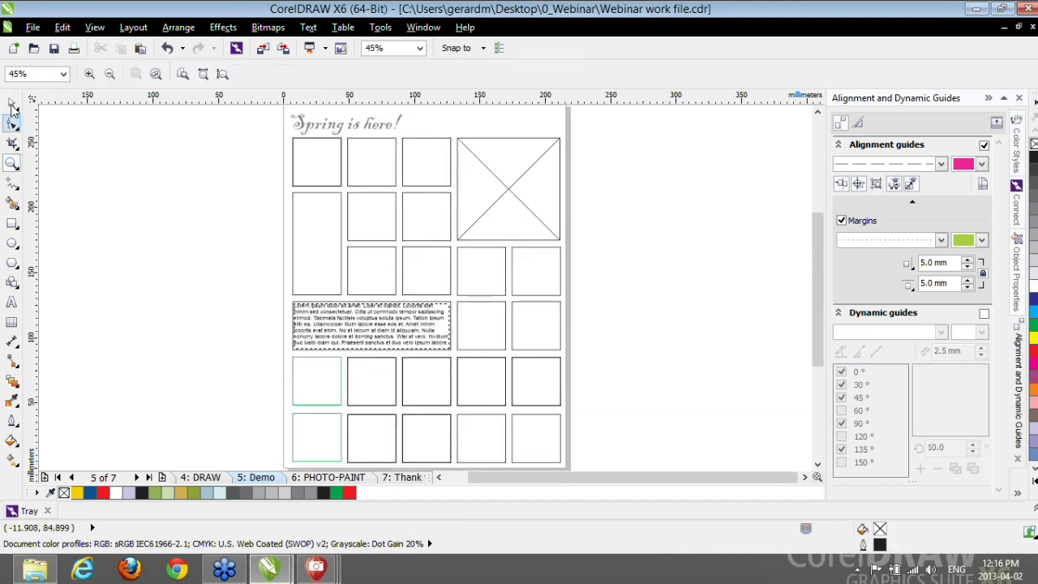
left_click(11, 104)
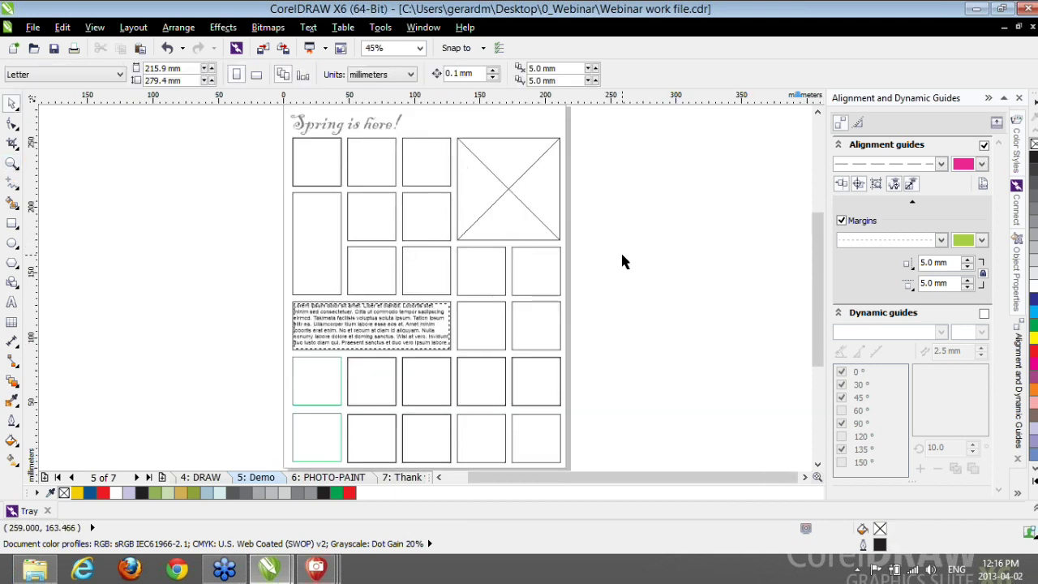
left_click(983, 147)
left_click(984, 147)
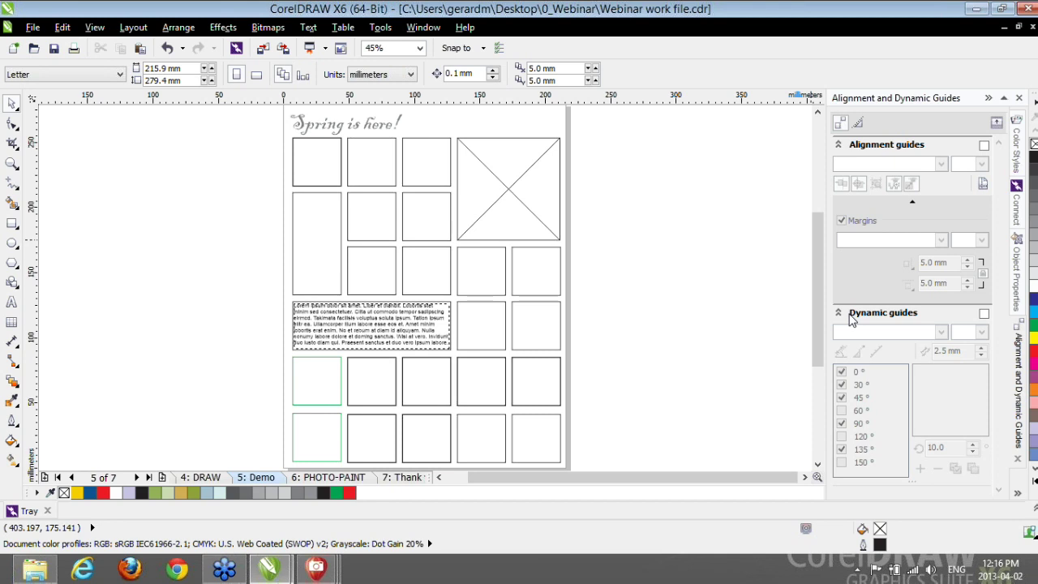
left_click(983, 314)
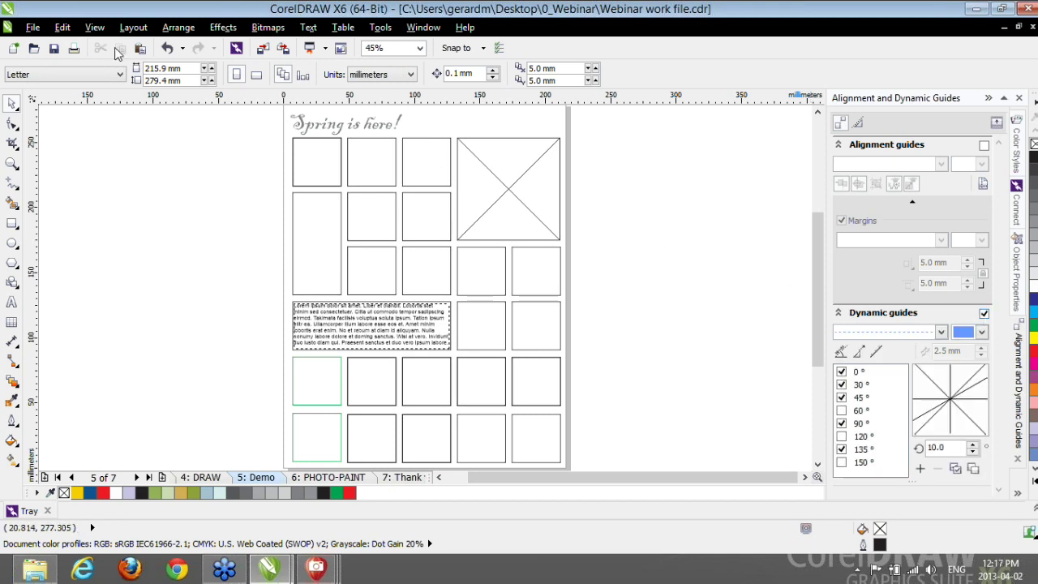
left_click(82, 31)
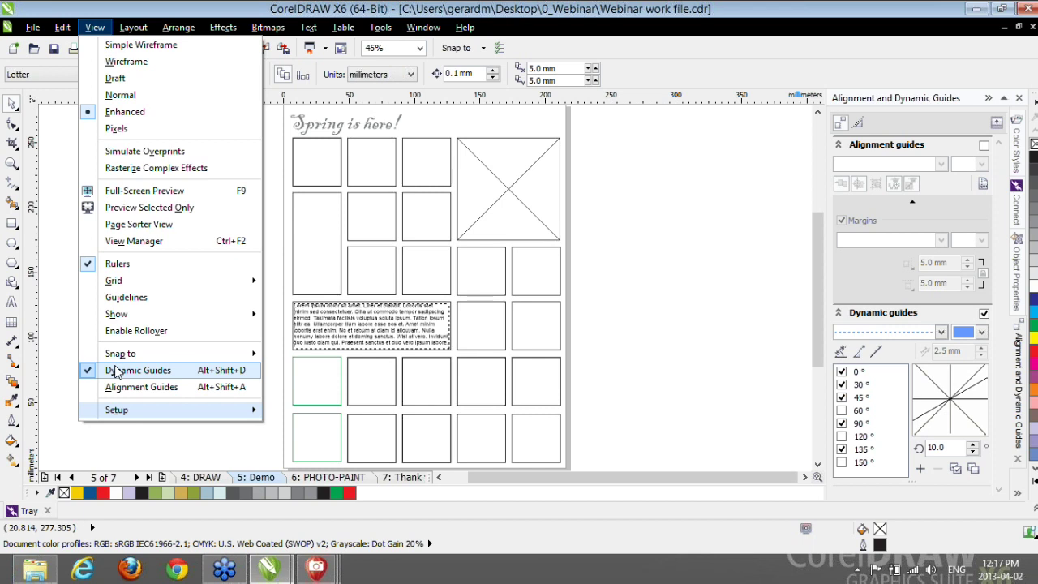
left_click(638, 372)
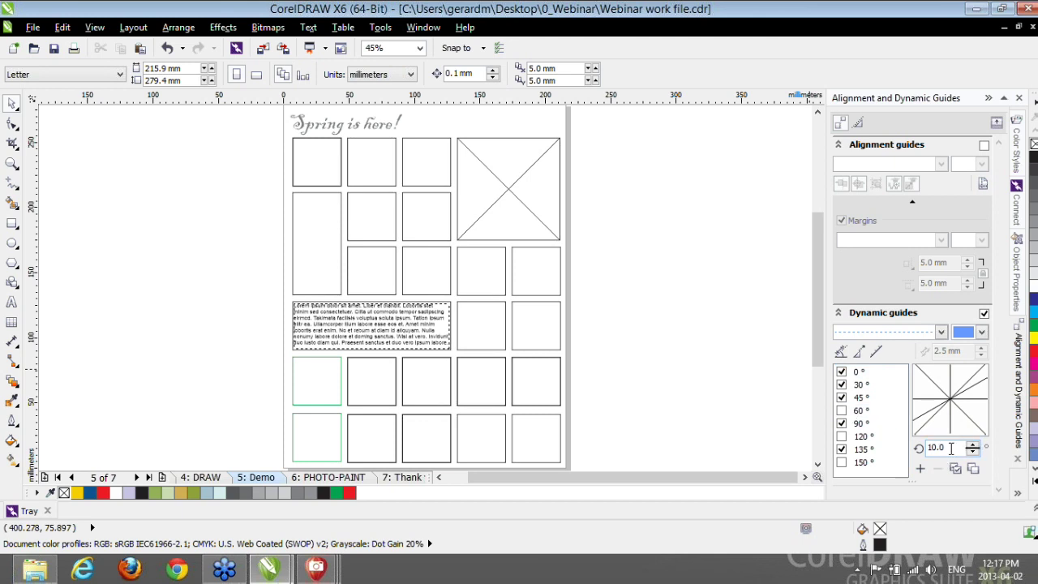
- Add a custom 36° angle to the dynamic guides and delete that custom angle again
double_click(926, 447)
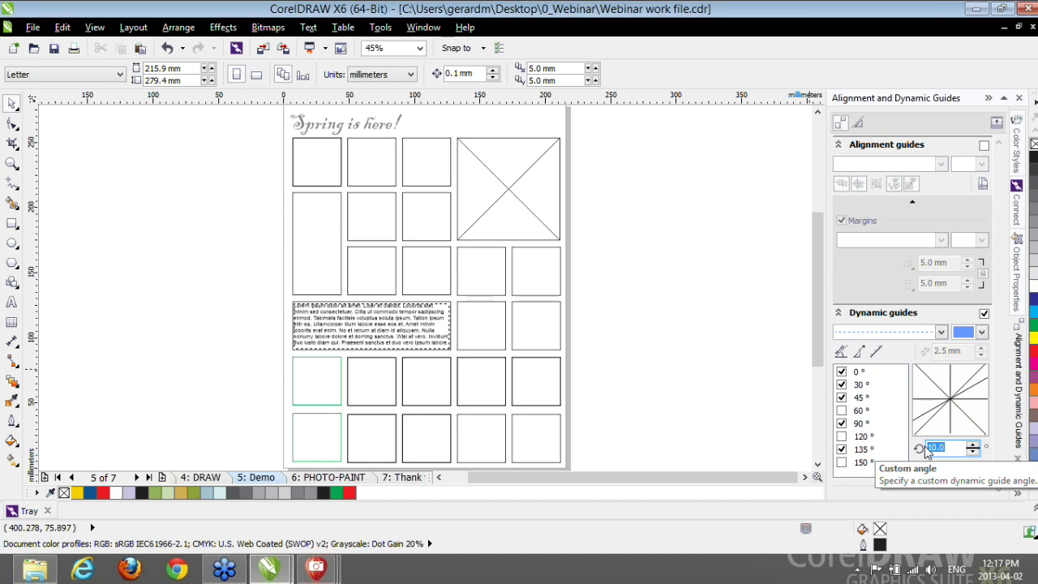
type("36")
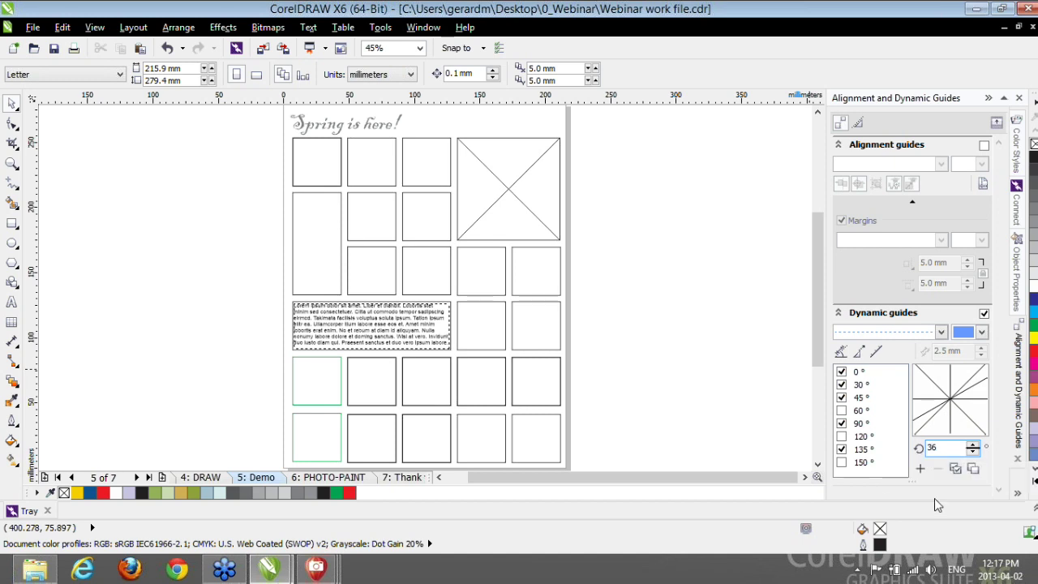
left_click(921, 469)
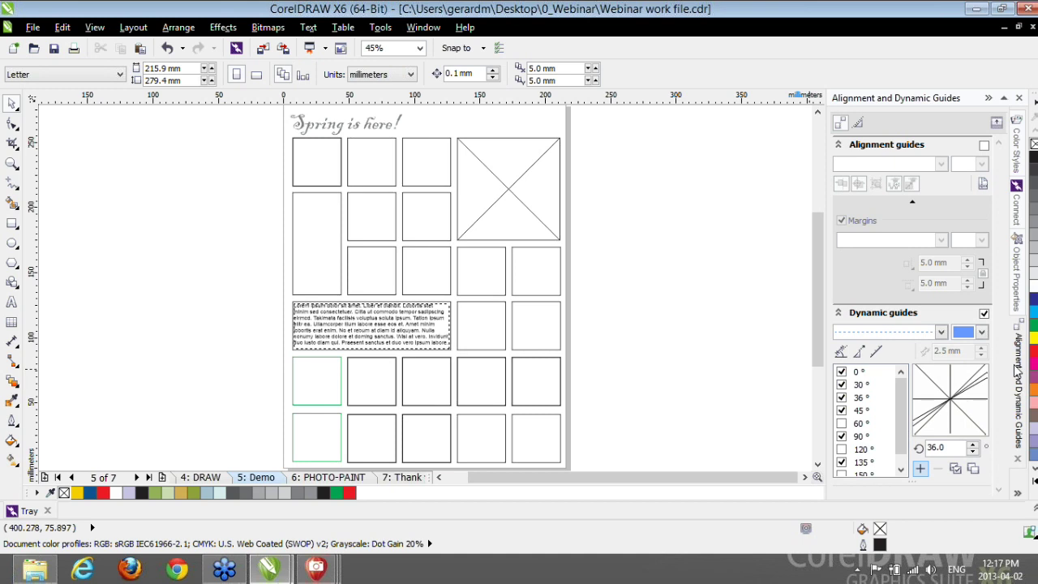
left_click(861, 397)
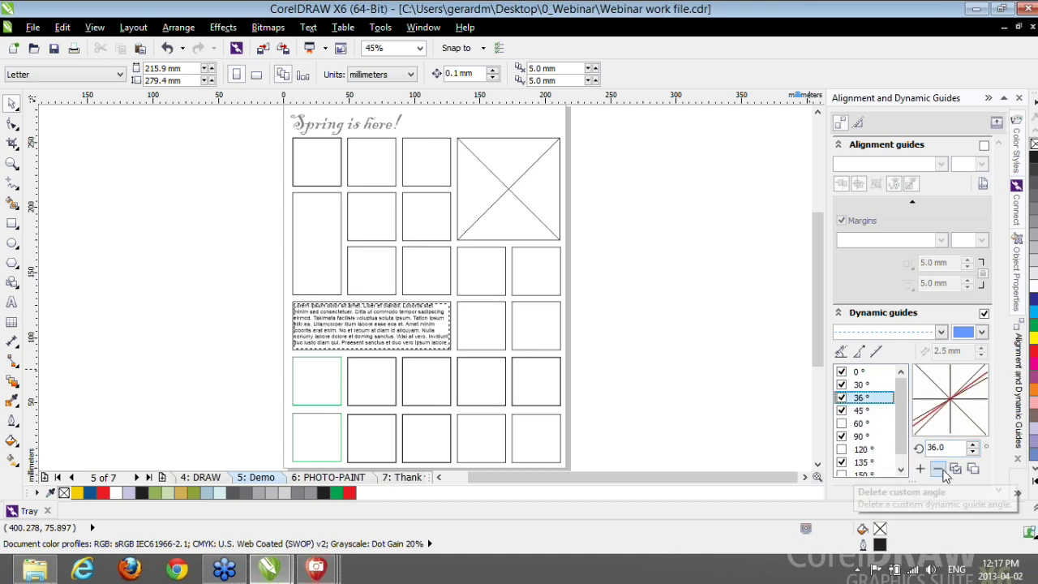
left_click(941, 471)
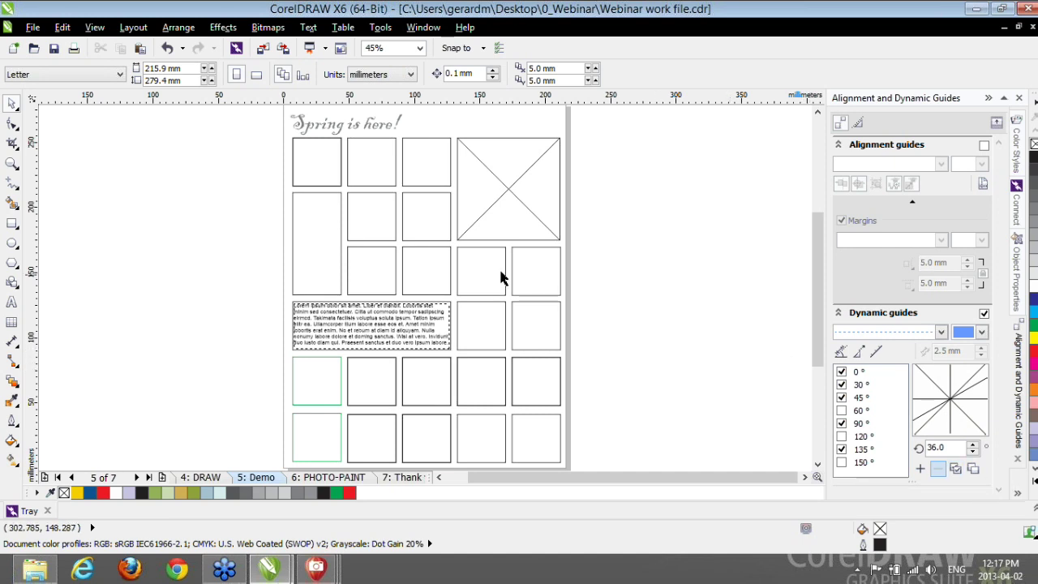
- Draw a line about 117 mm long from the tall rectangle's lower-left corner along the 30° dynamic guide, and delete the line
left_click(12, 199)
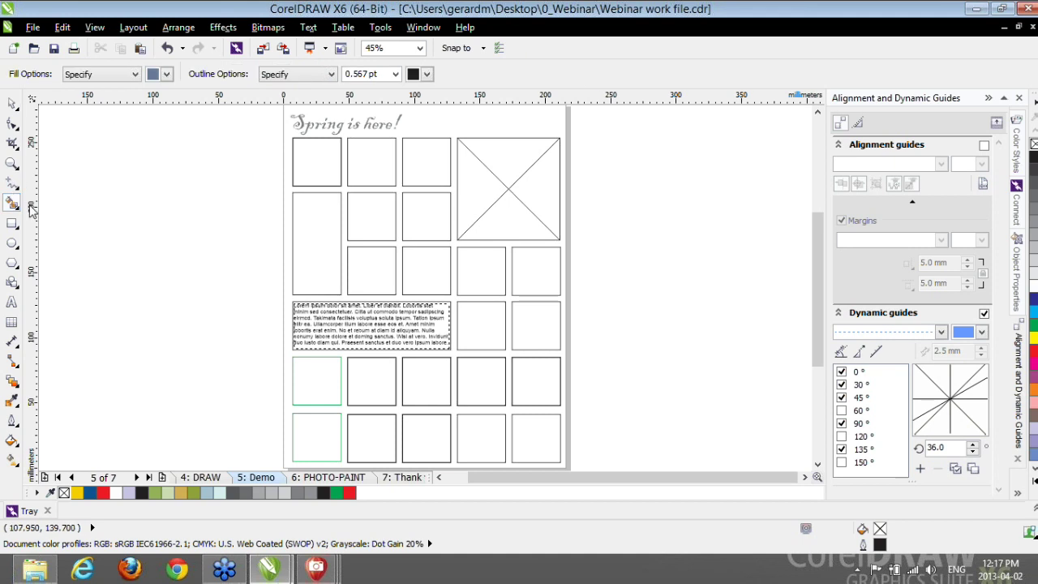
left_click(12, 183)
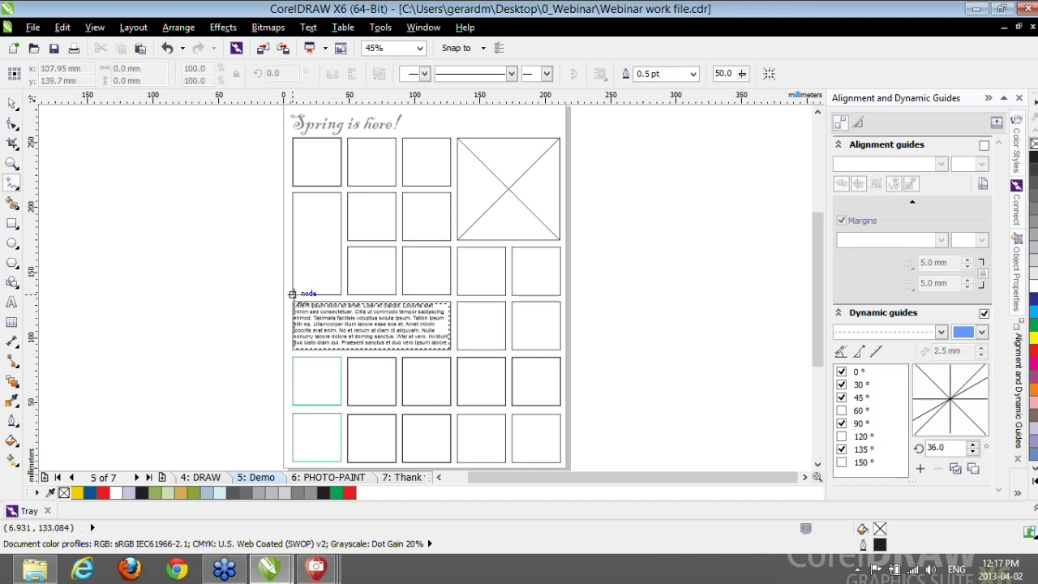
left_click(292, 294)
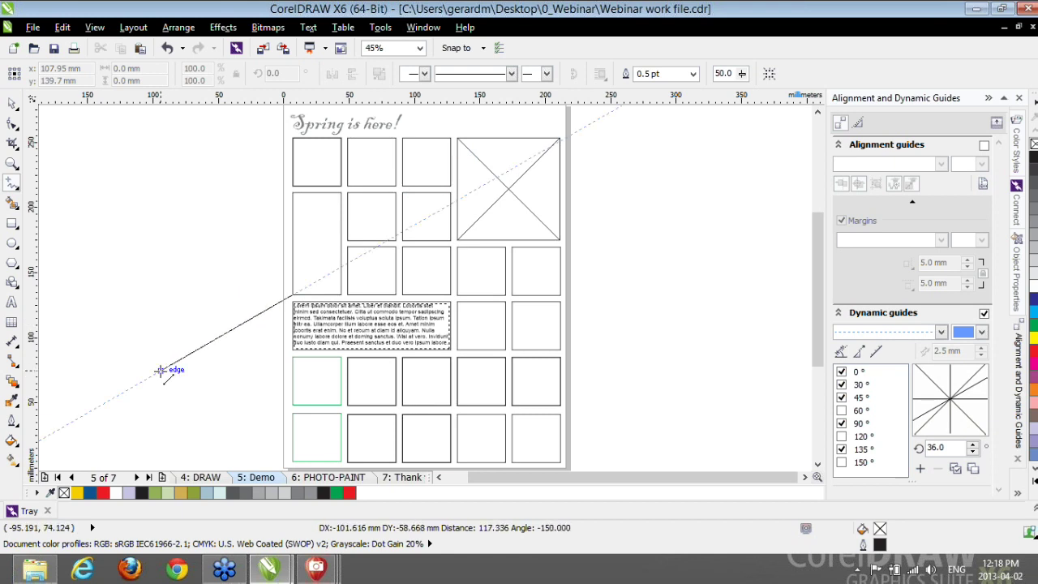
left_click(161, 370)
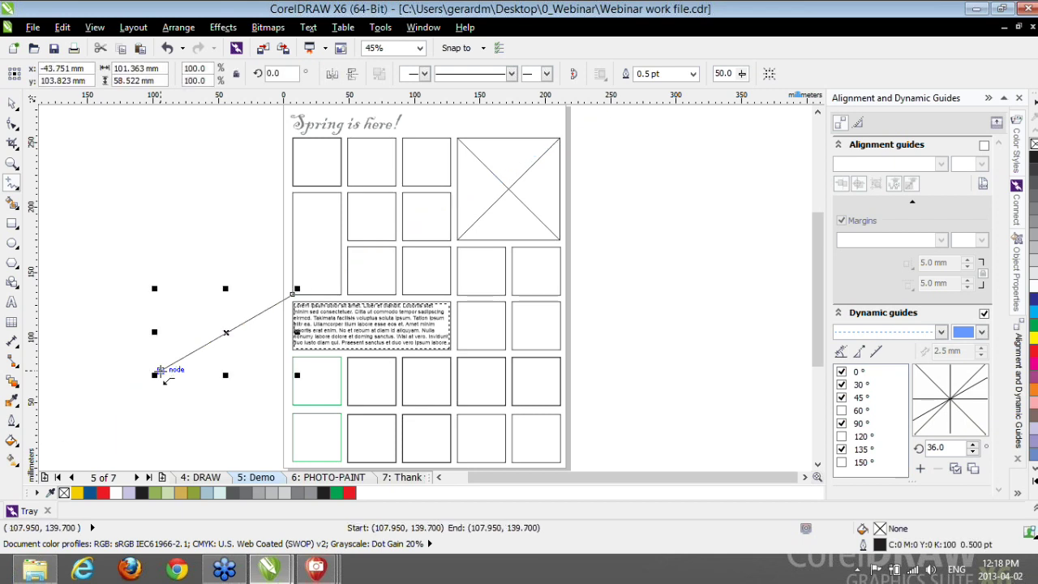
key("Delete")
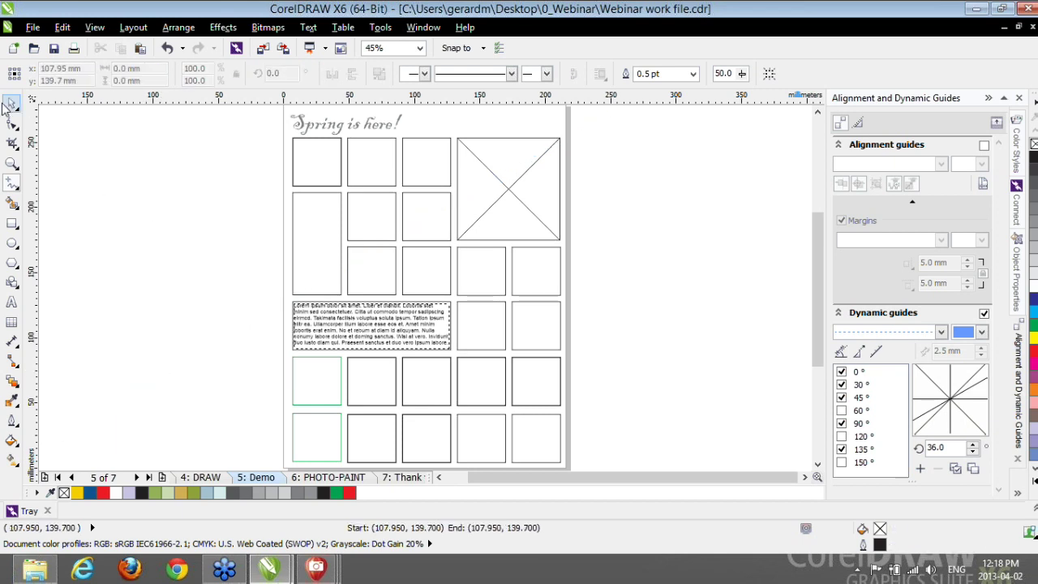
- Return to the Pick tool and turn off dynamic guides
left_click(9, 104)
left_click(984, 313)
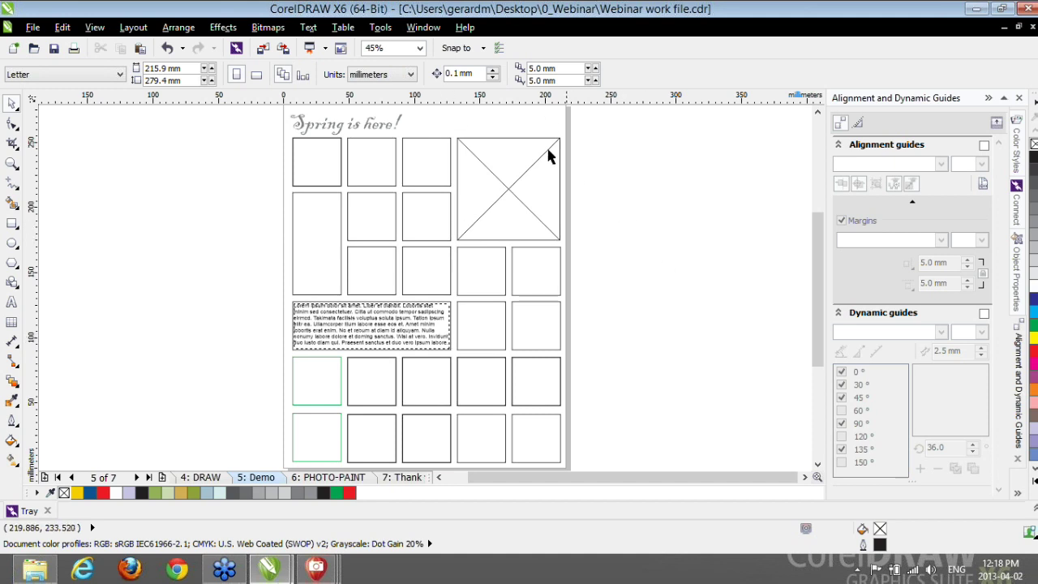
- Group the four squares in the second and third columns of the bottom two rows and convert the group into an empty PowerClip frame
left_click(519, 221)
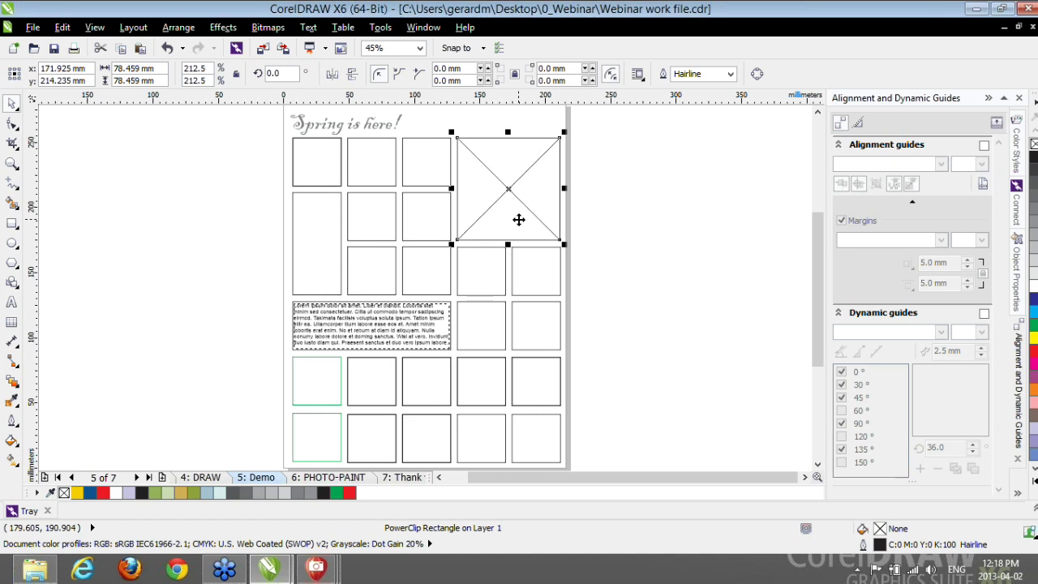
left_click(418, 357)
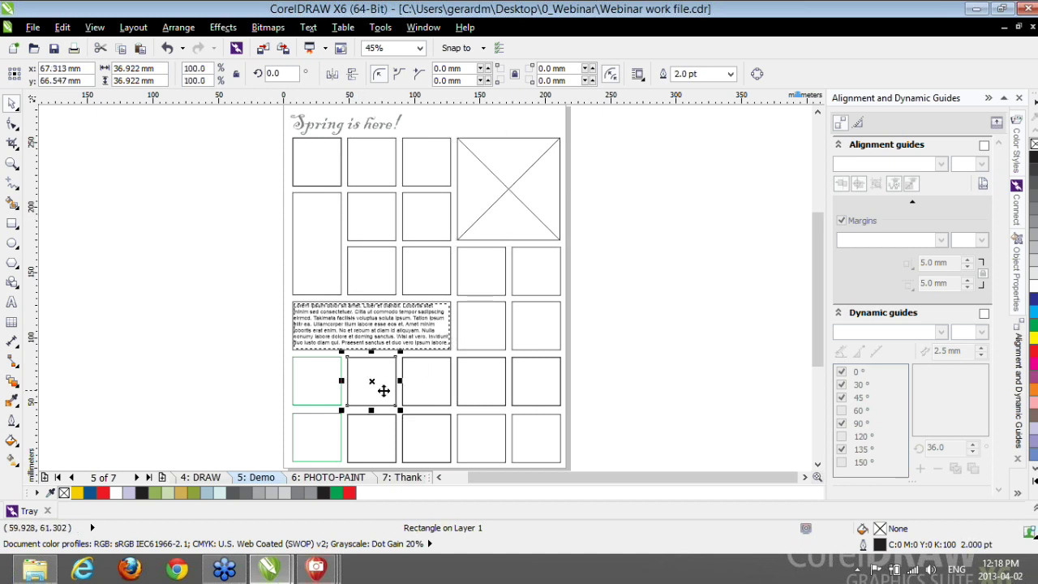
left_click(427, 436, "shift")
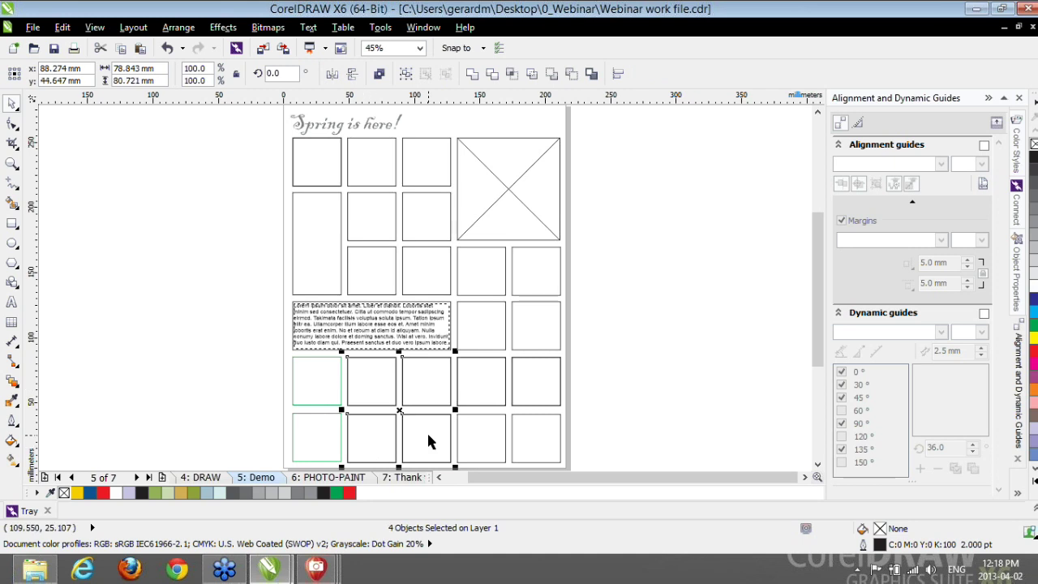
key("ctrl+g")
right_click(425, 386)
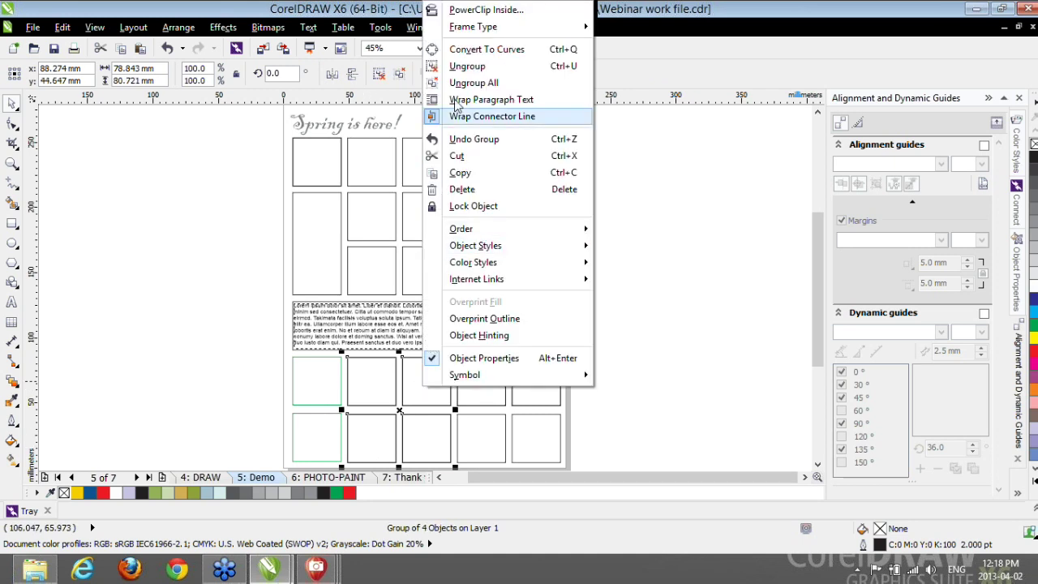
mouse_move(486, 27)
left_click(649, 68)
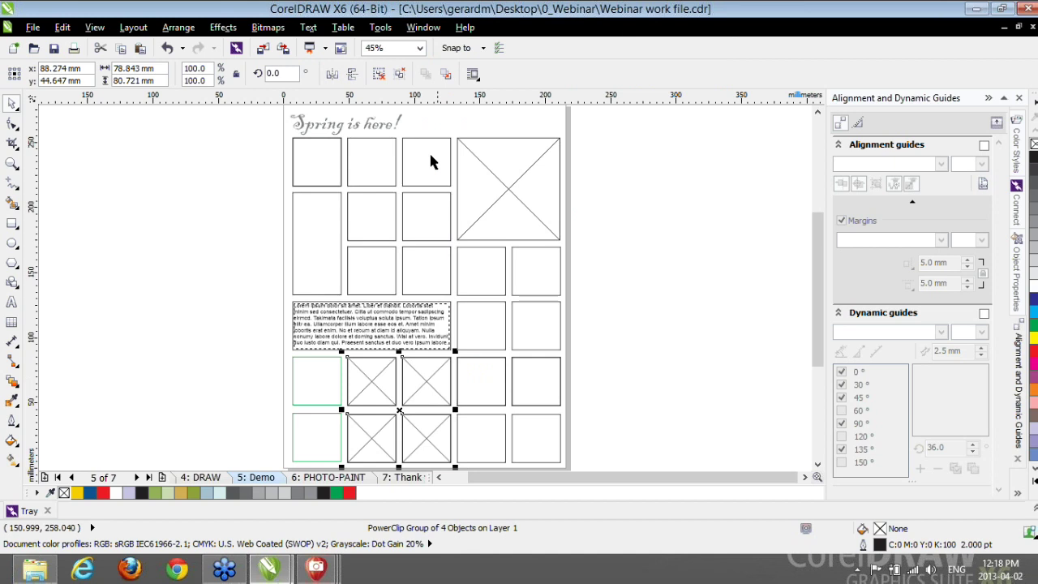
left_click(236, 181)
- Turn on alignment guides and set their margins to inset horizontally and vertically
key("z")
left_click_drag(285, 125, 365, 205)
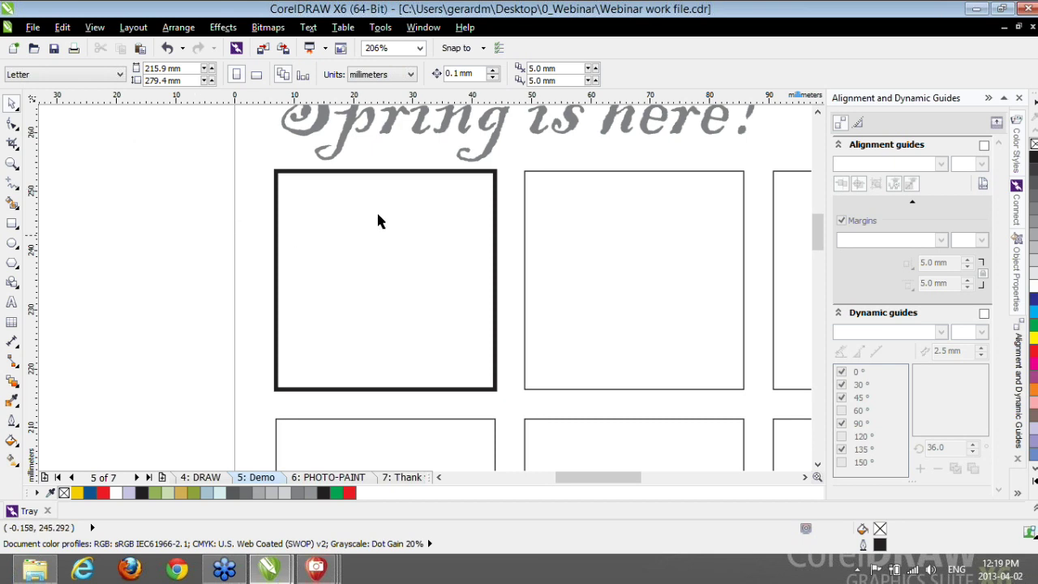
left_click(984, 144)
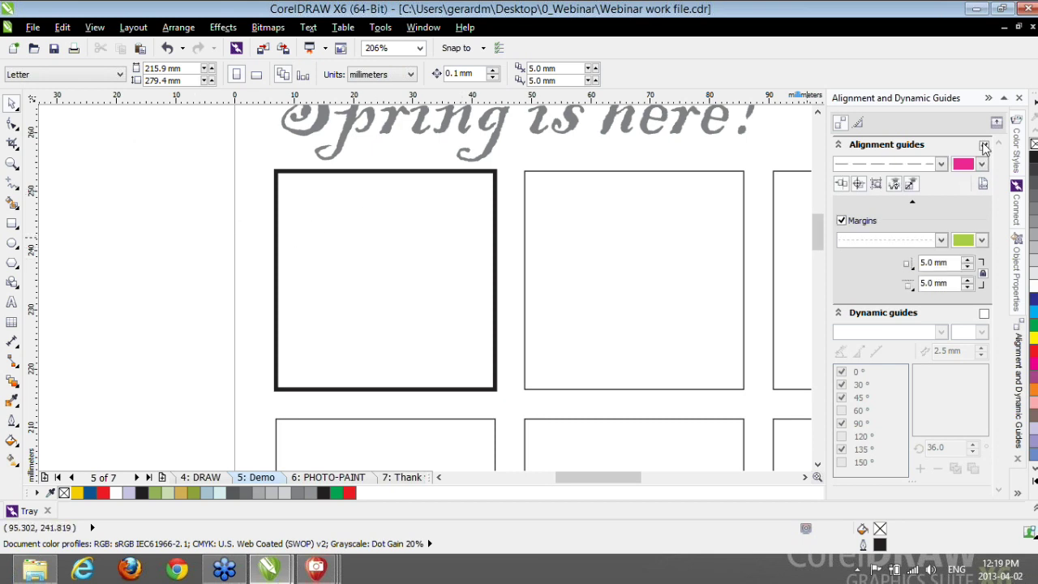
left_click(908, 266)
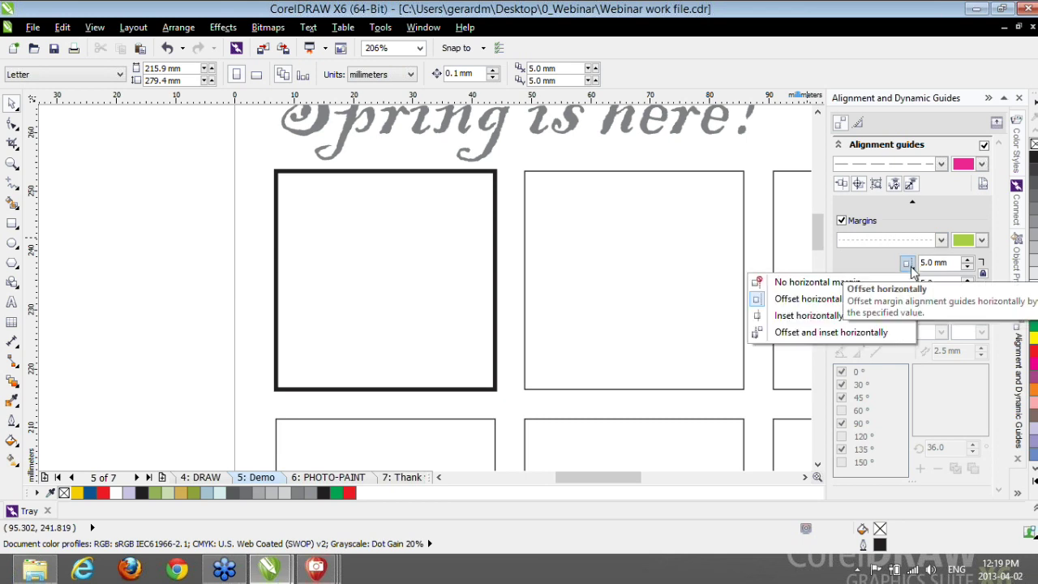
left_click(809, 316)
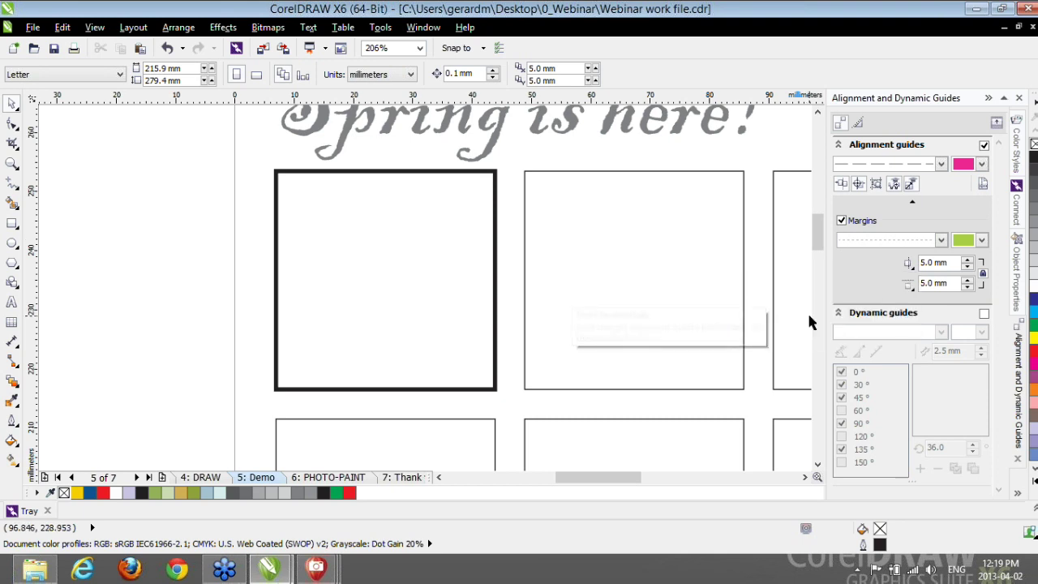
left_click(909, 283)
left_click(858, 322)
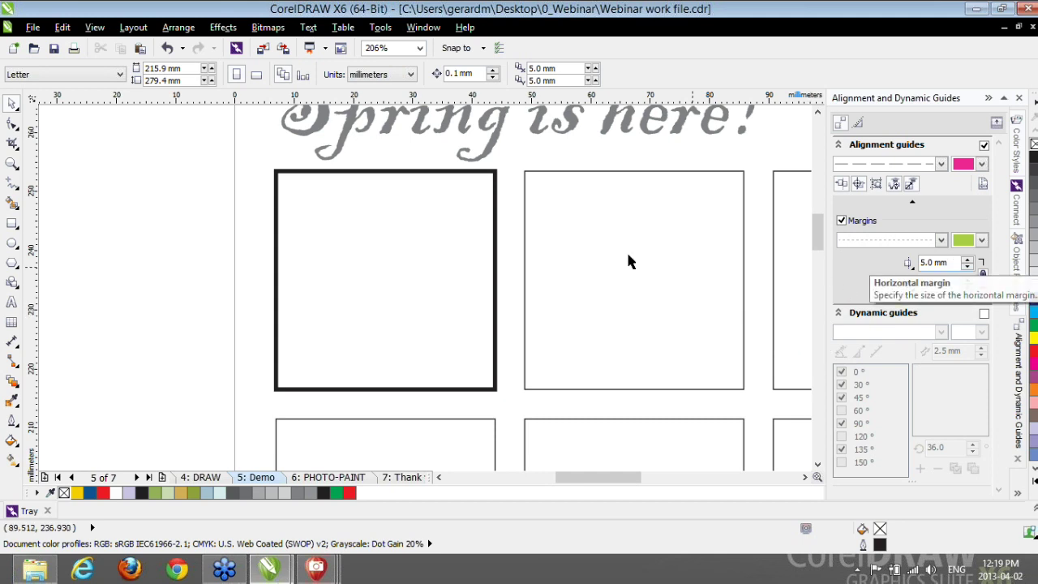
- Draw a rectangle about 27 by 27 mm inside the thick-outlined square below the Spring heading, following its inset margin guides
left_click(11, 223)
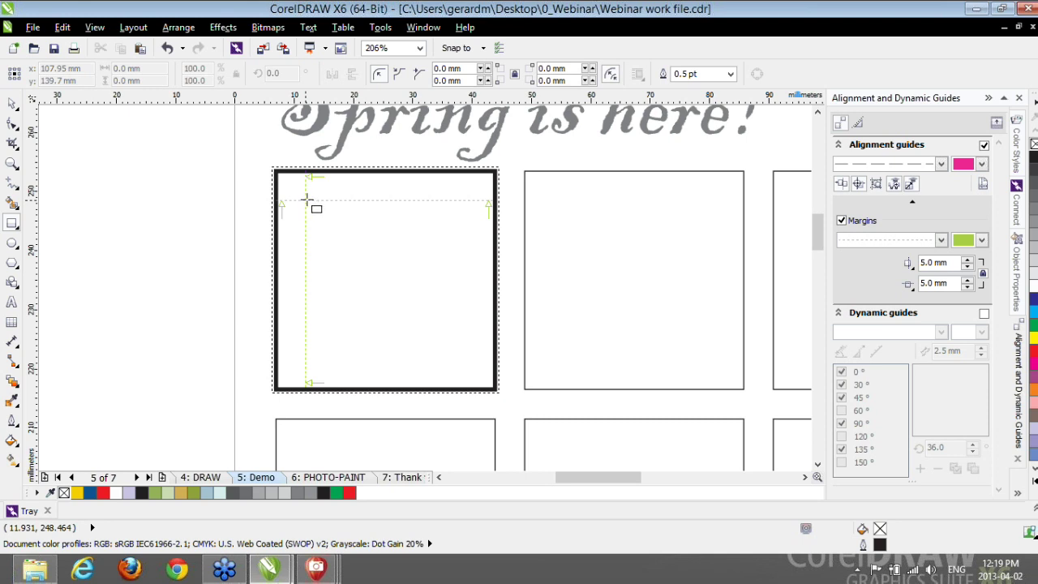
left_click_drag(307, 198, 465, 354)
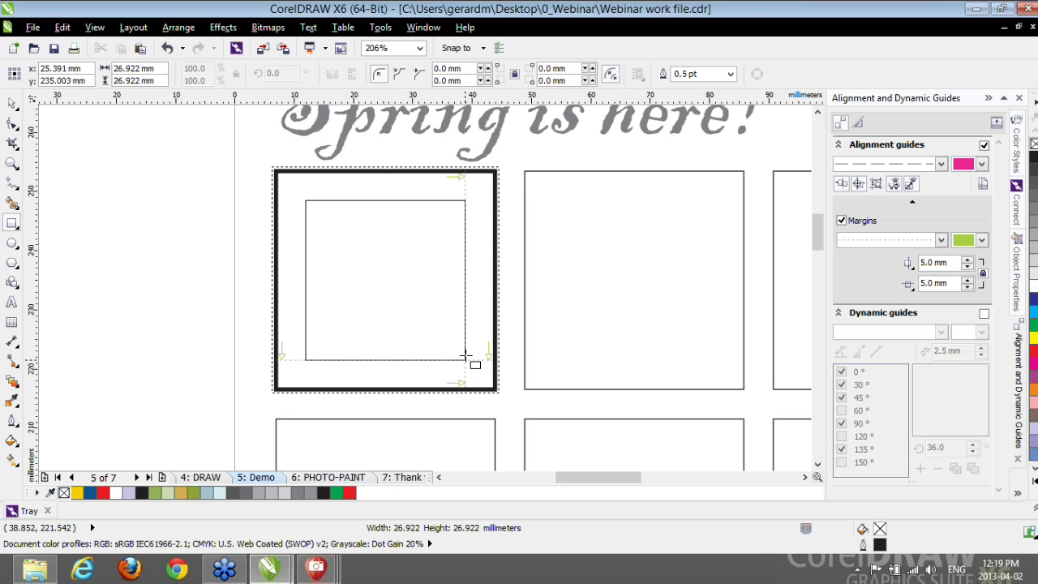
- Convert the rectangle inside the thick-outlined square into an empty PowerClip frame and remove its outline
left_click_drag(466, 355, 468, 361)
key("space")
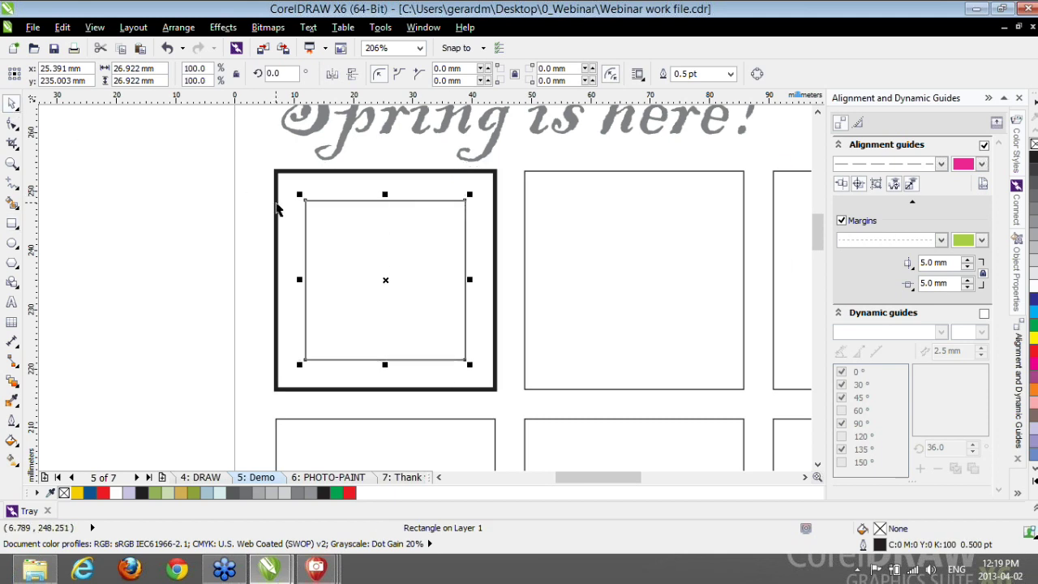
right_click(390, 236)
mouse_move(454, 26)
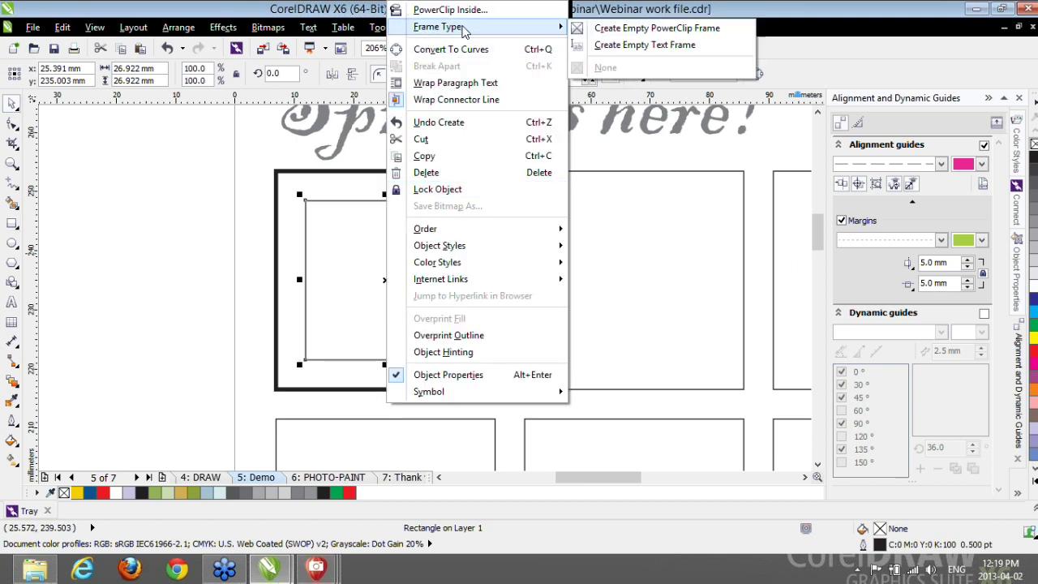
left_click(635, 27)
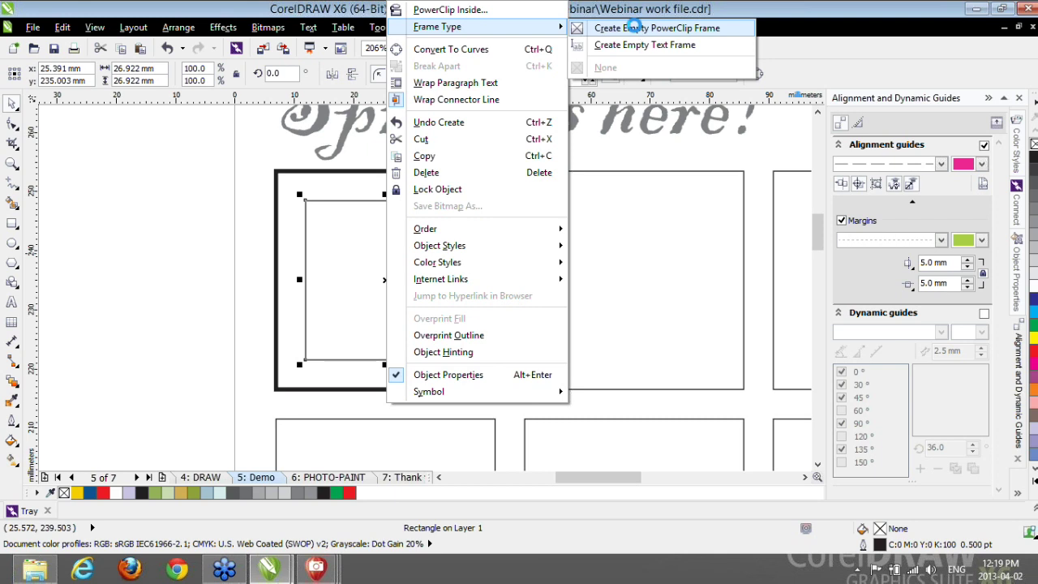
left_click(729, 74)
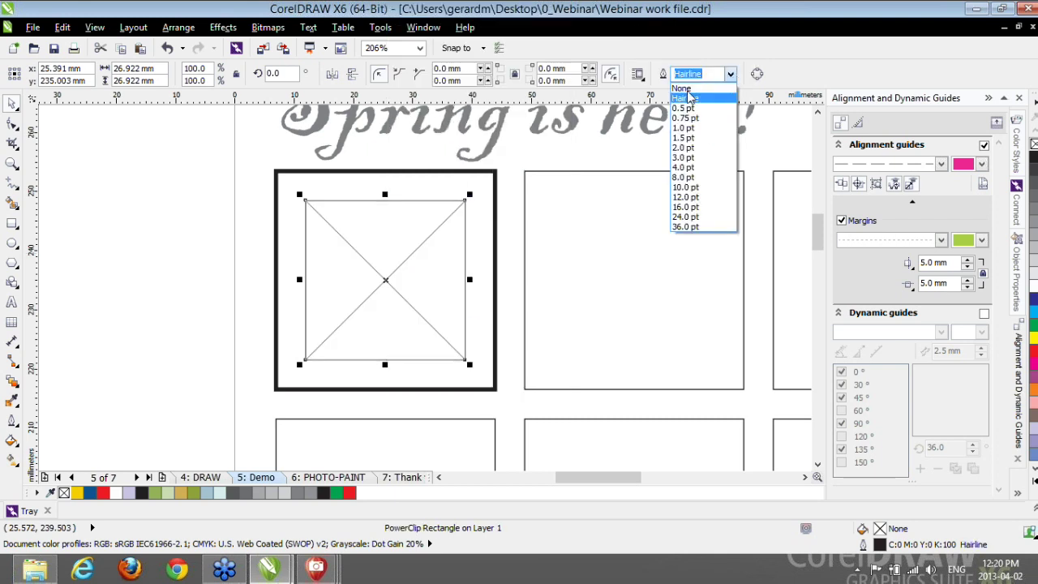
left_click(683, 89)
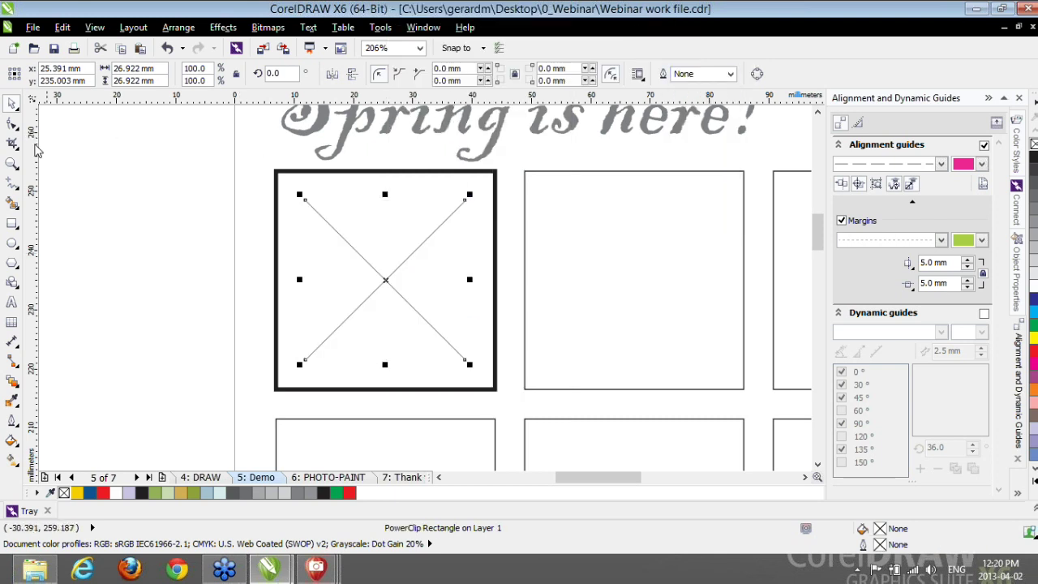
- Deselect the frame and turn off alignment guides with the whole page in view
key("z")
key("shift+F4")
left_click(12, 103)
left_click(124, 166)
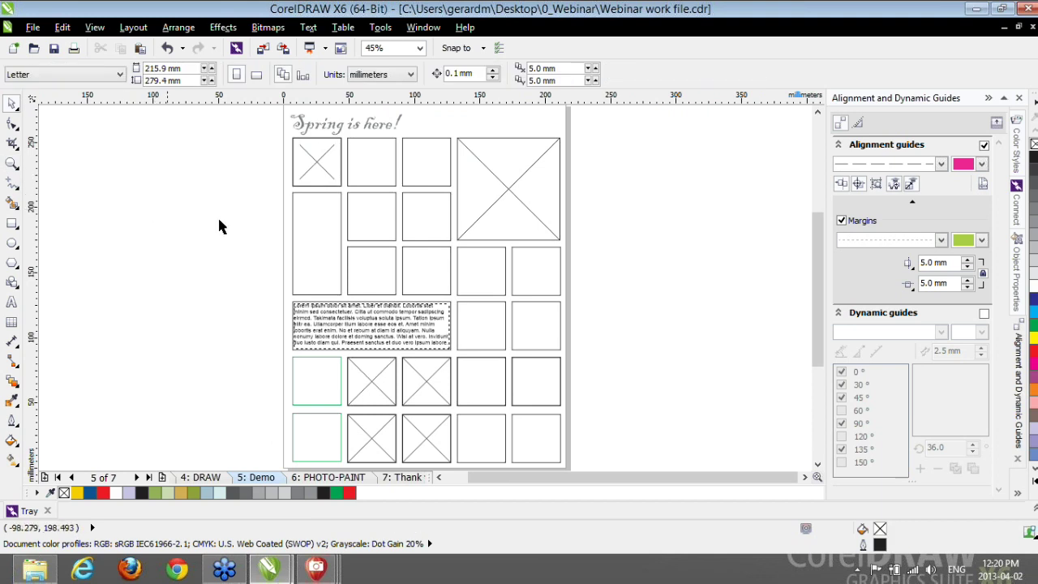
left_click(983, 146)
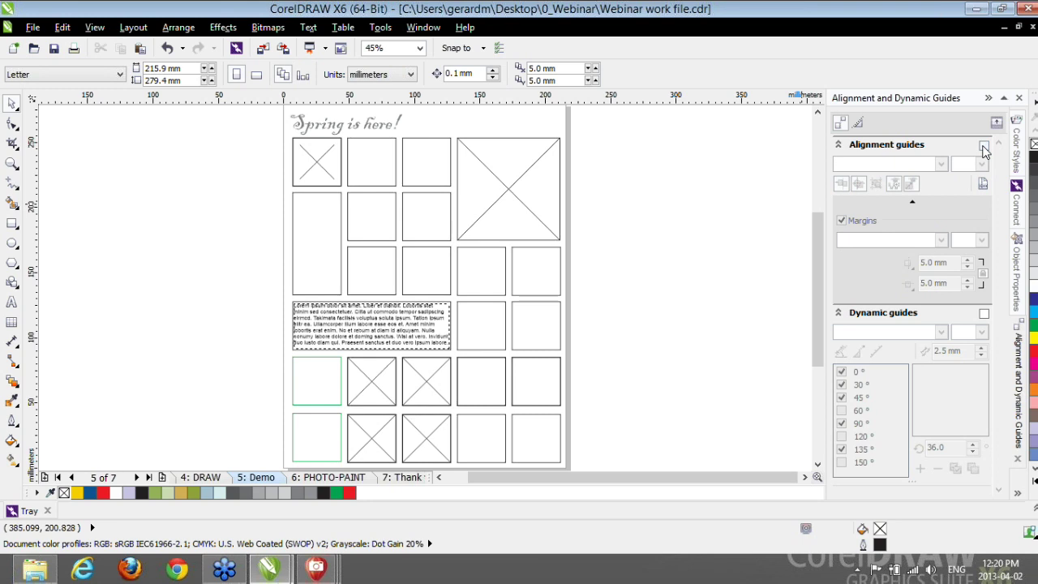
- Search all Corel Content libraries in Connect for "flower" and preview the bitmap patterns among the results
left_click(1016, 212)
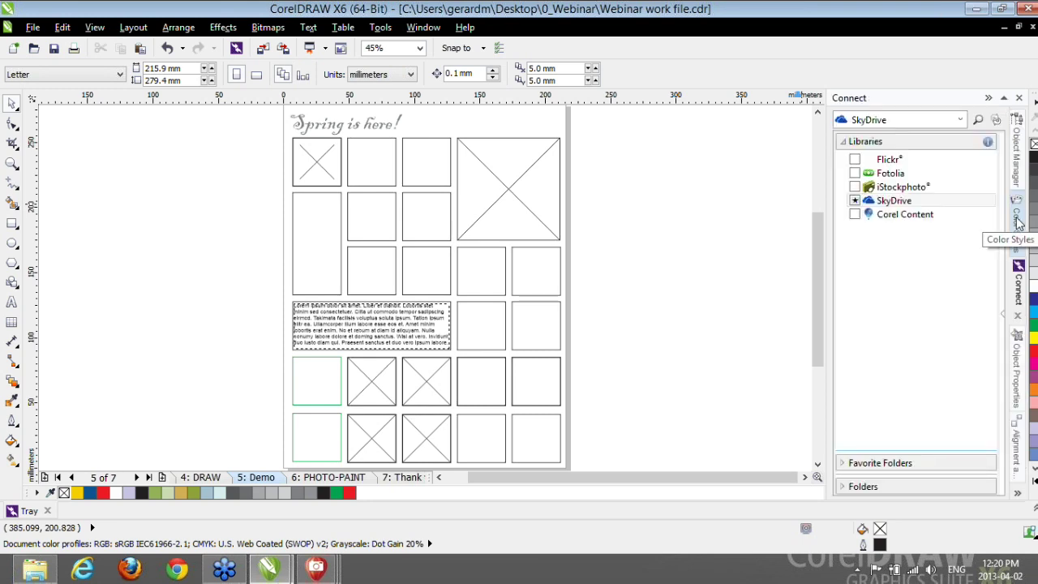
left_click(841, 216)
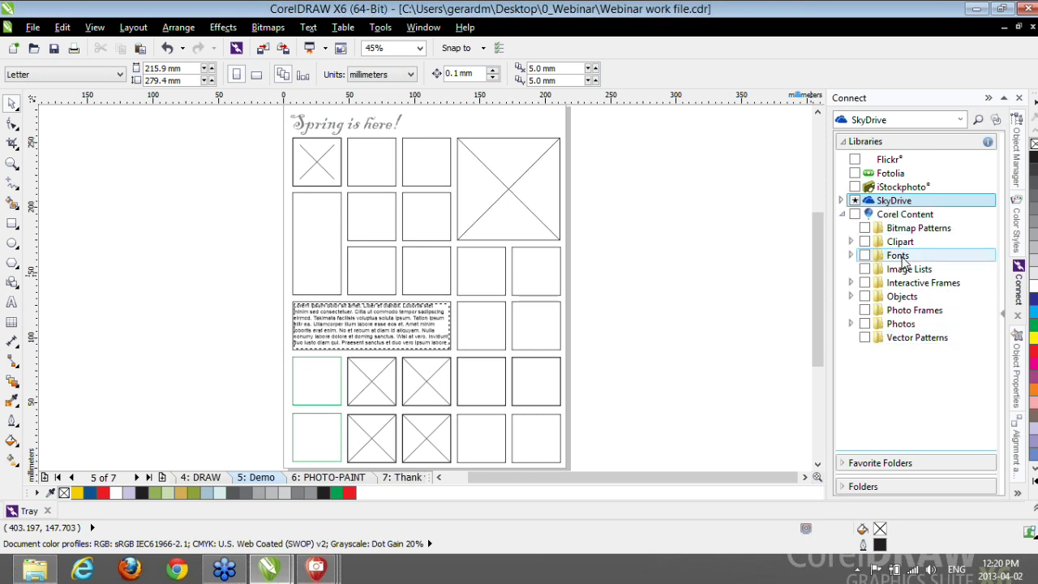
left_click(854, 214)
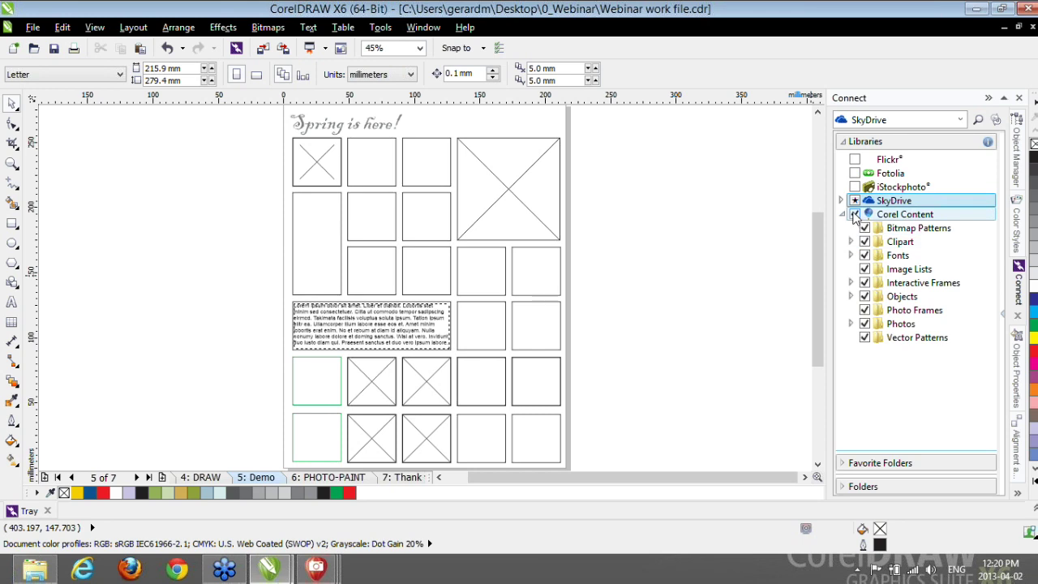
left_click(900, 120)
type("flower")
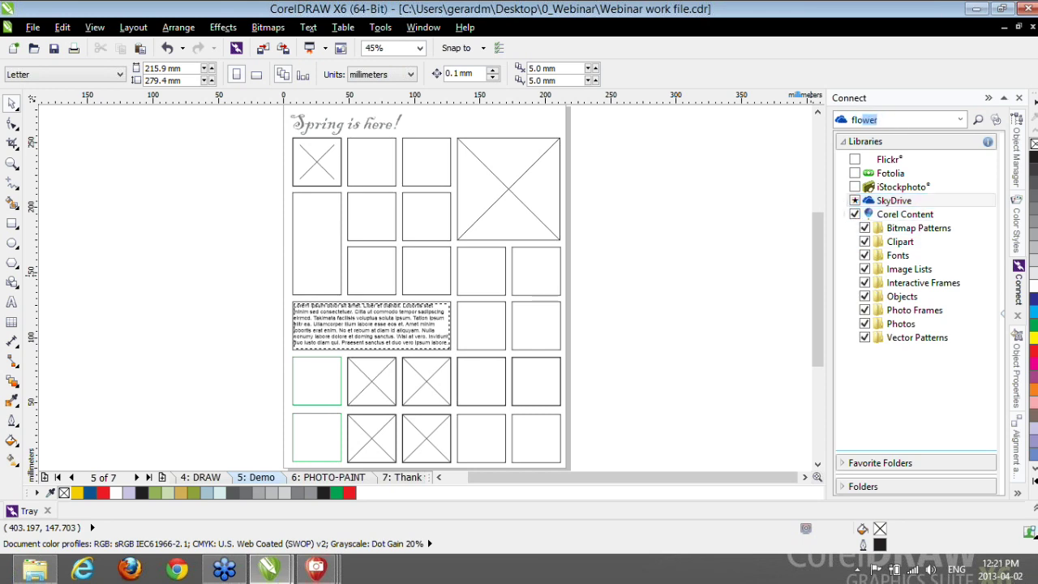
key("Return")
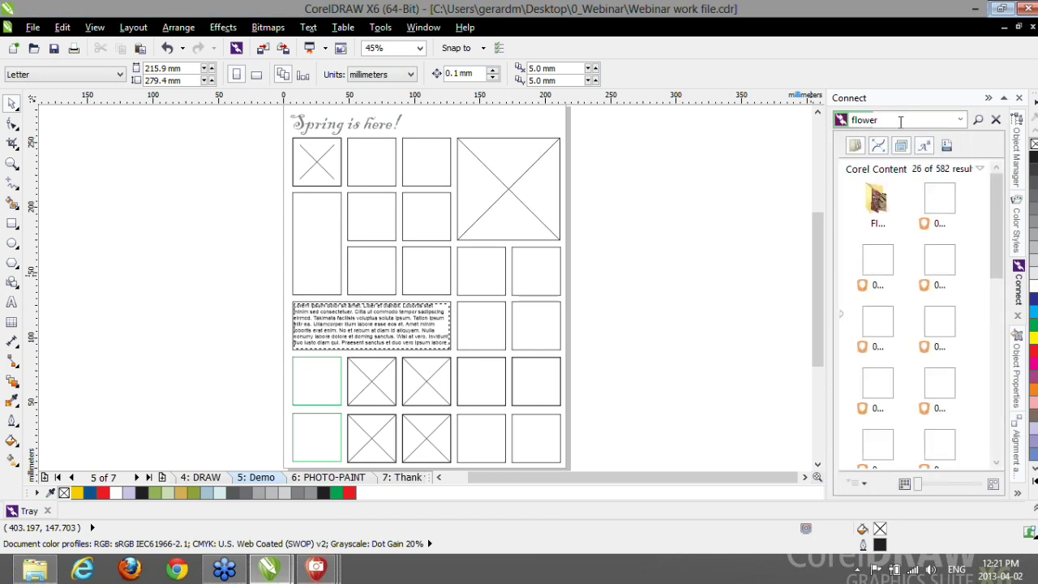
left_click_drag(996, 265, 1008, 389)
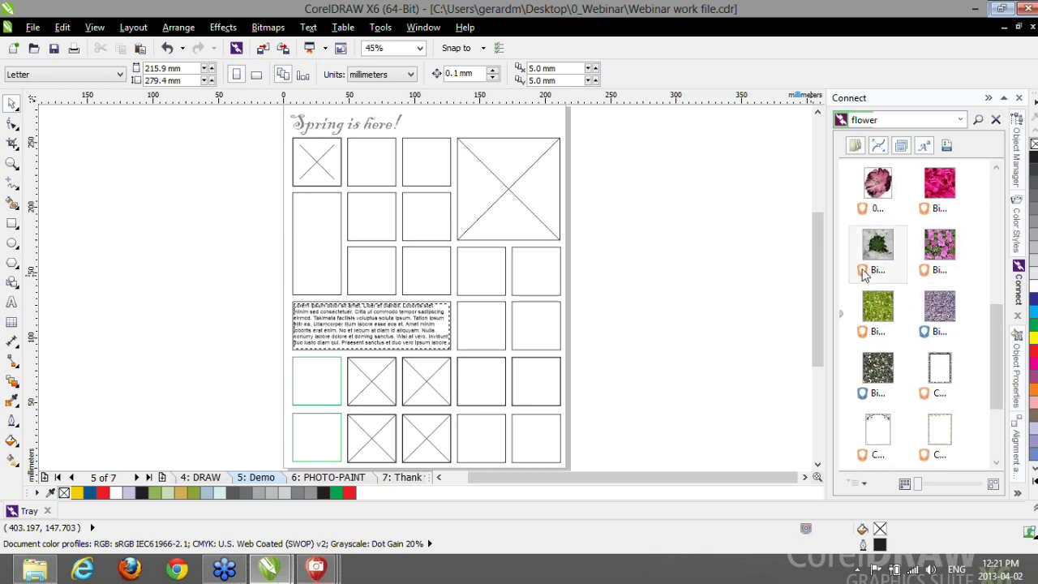
mouse_move(931, 271)
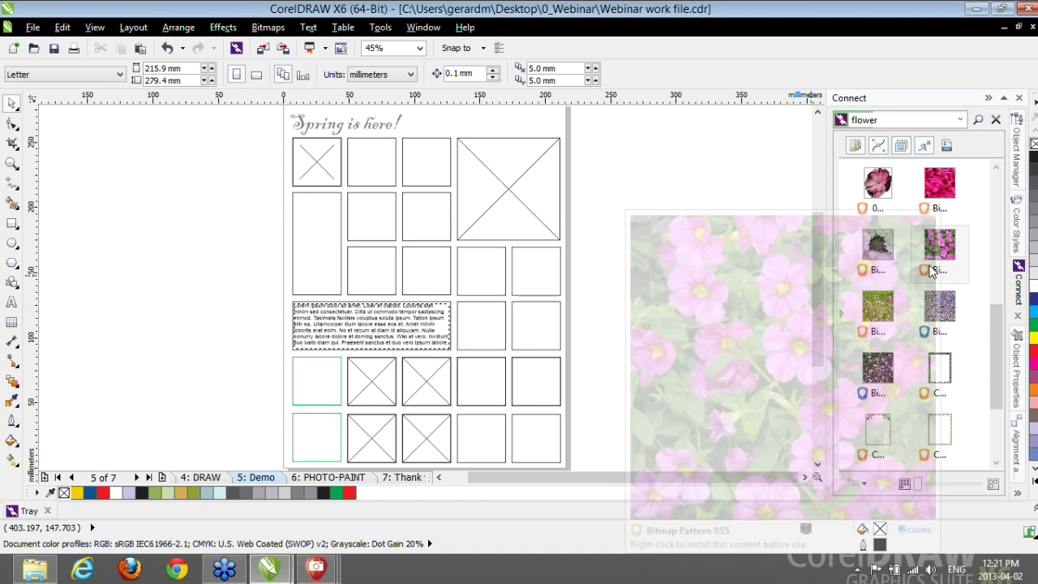
mouse_move(934, 335)
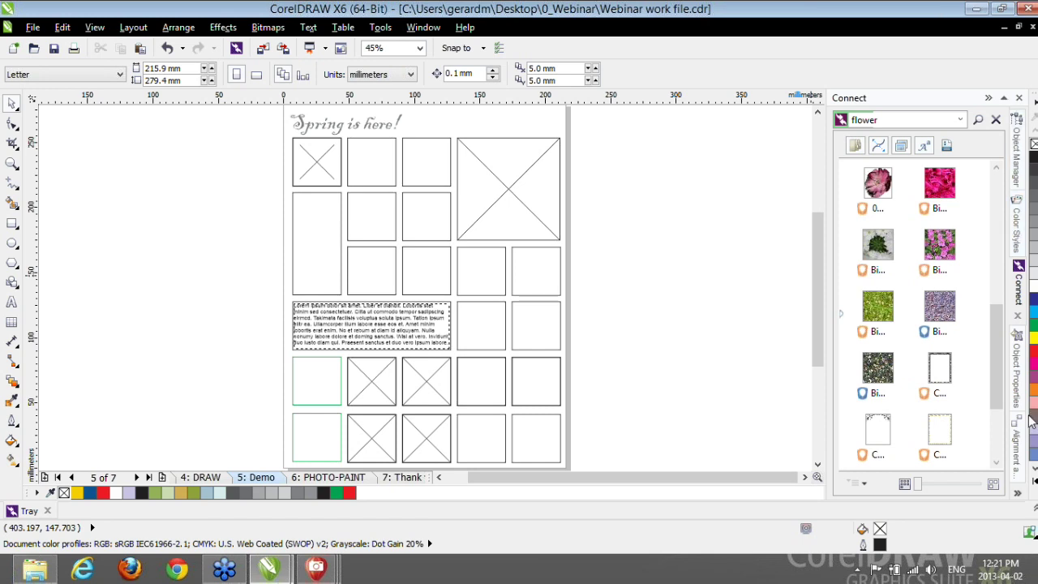
- Make the master page's Desktop layer visible in the Object Manager
left_click(1017, 150)
left_click_drag(999, 235, 999, 410)
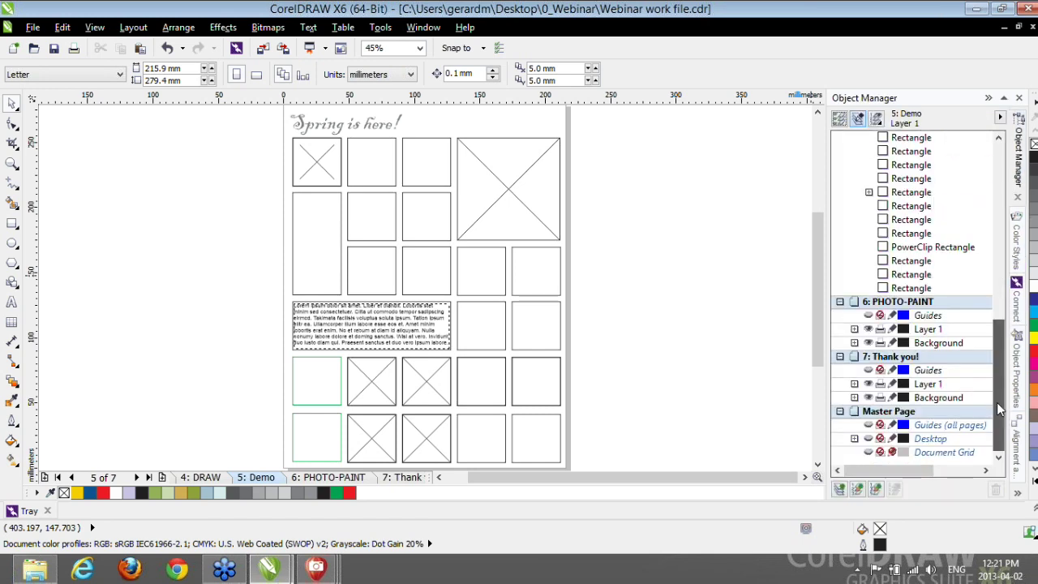
left_click(868, 439)
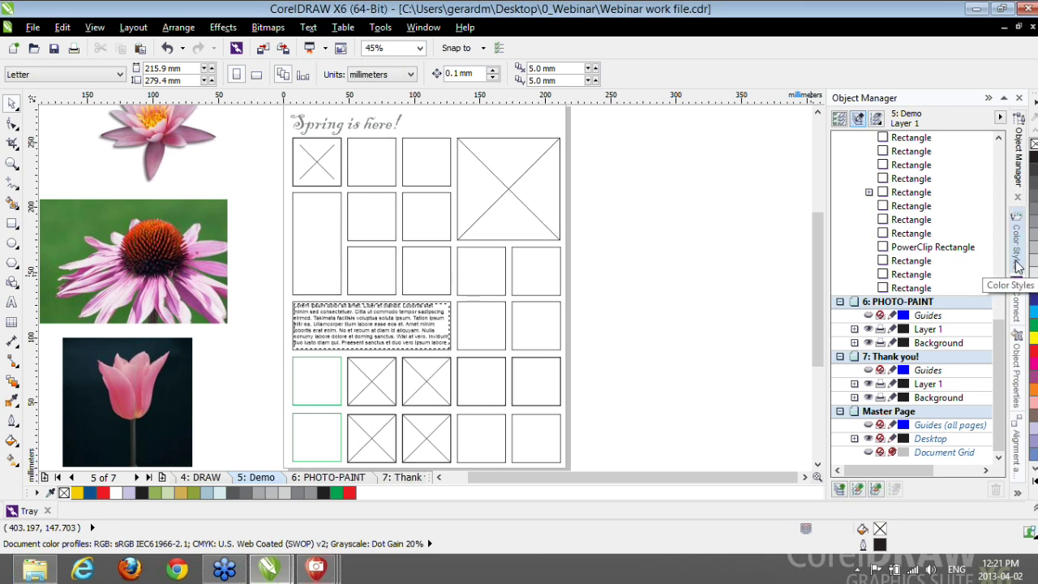
- Add the purple flower clipart from the Connect results to the large empty PowerClip frame, accepting the content usage notice
left_click(1018, 305)
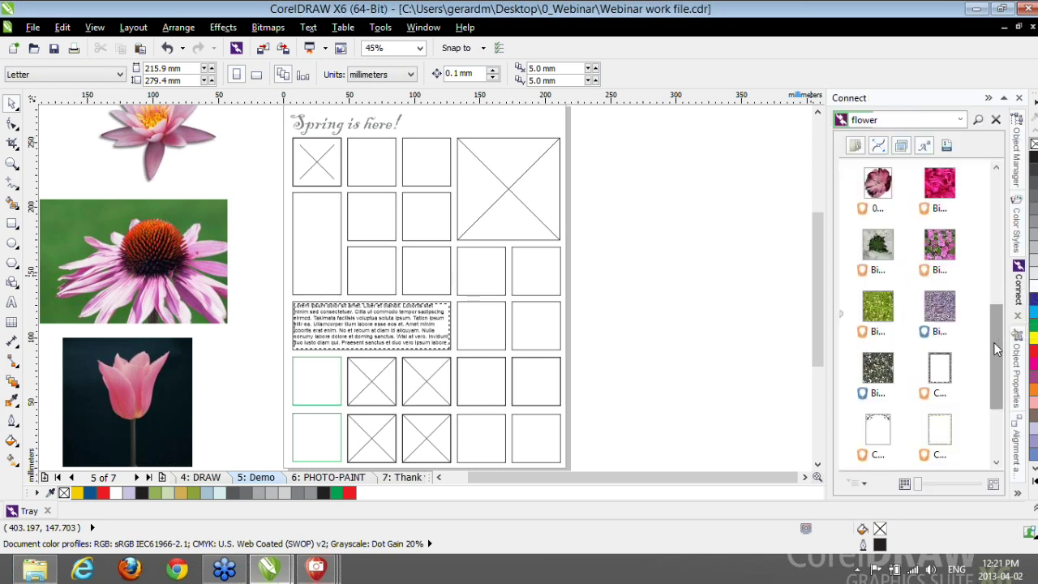
left_click_drag(999, 349, 999, 415)
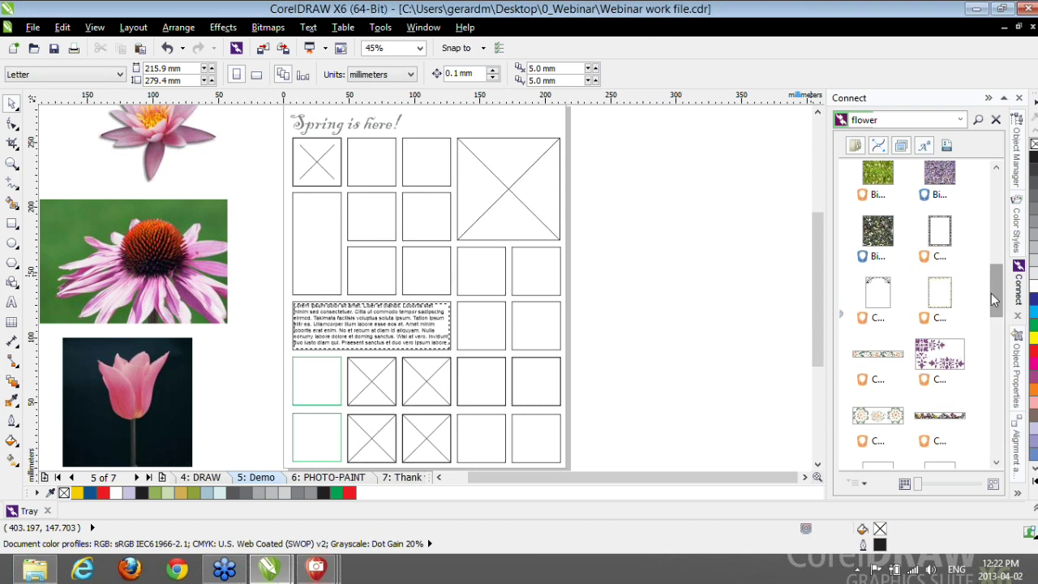
left_click_drag(991, 292, 989, 327)
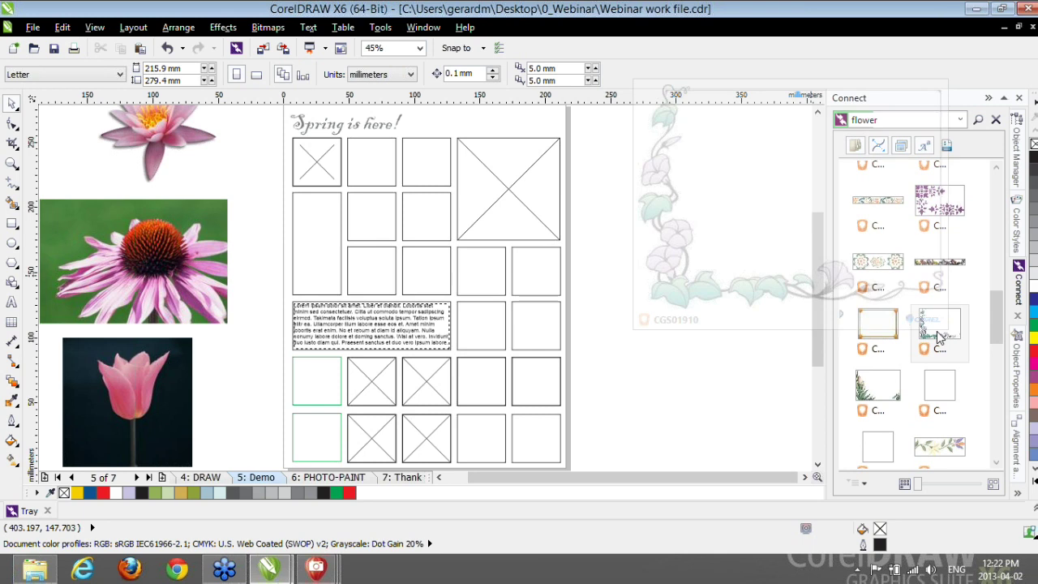
left_click_drag(997, 340, 999, 406)
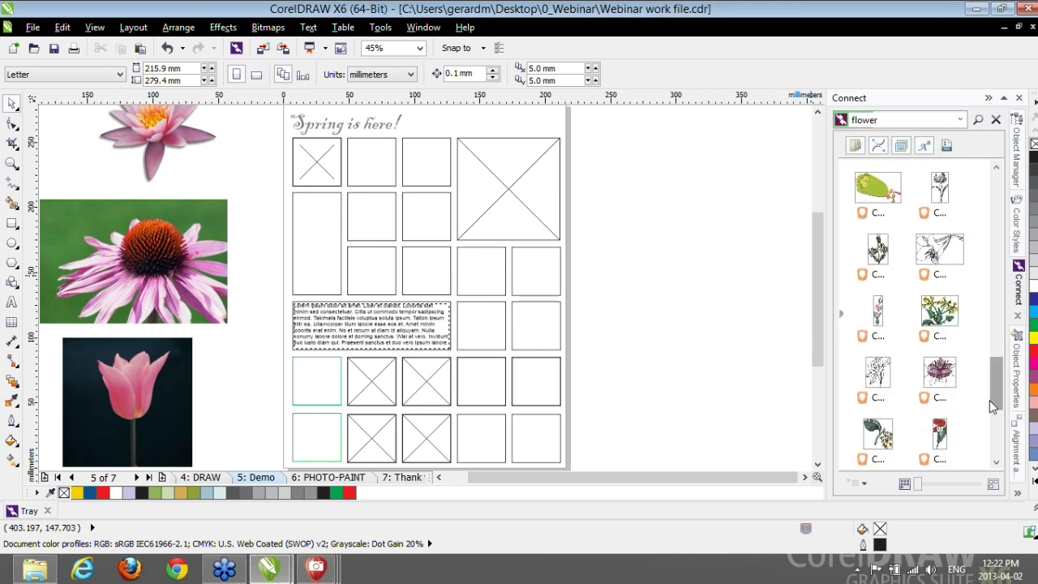
right_click(933, 382)
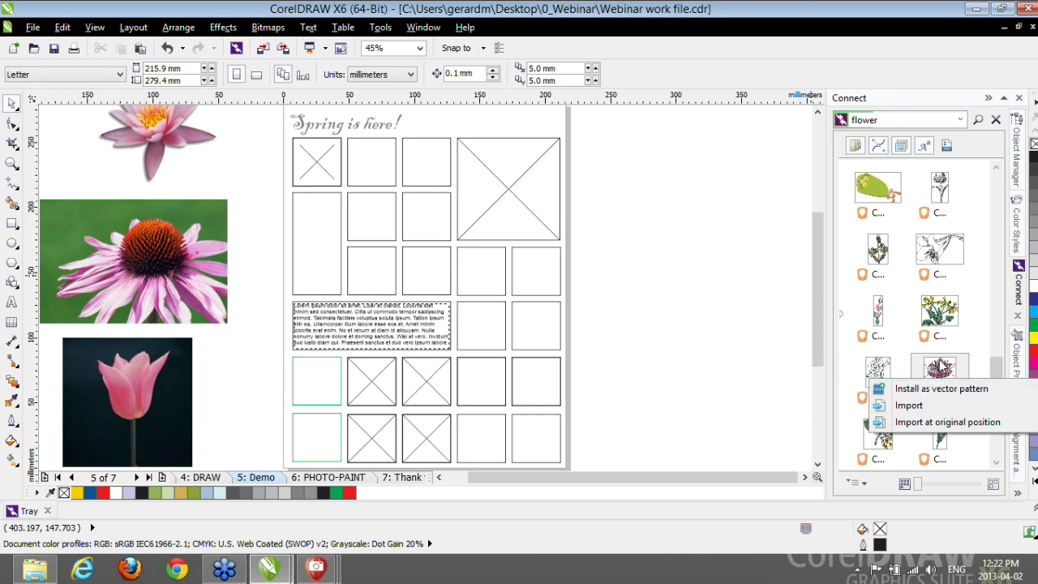
left_click(938, 375)
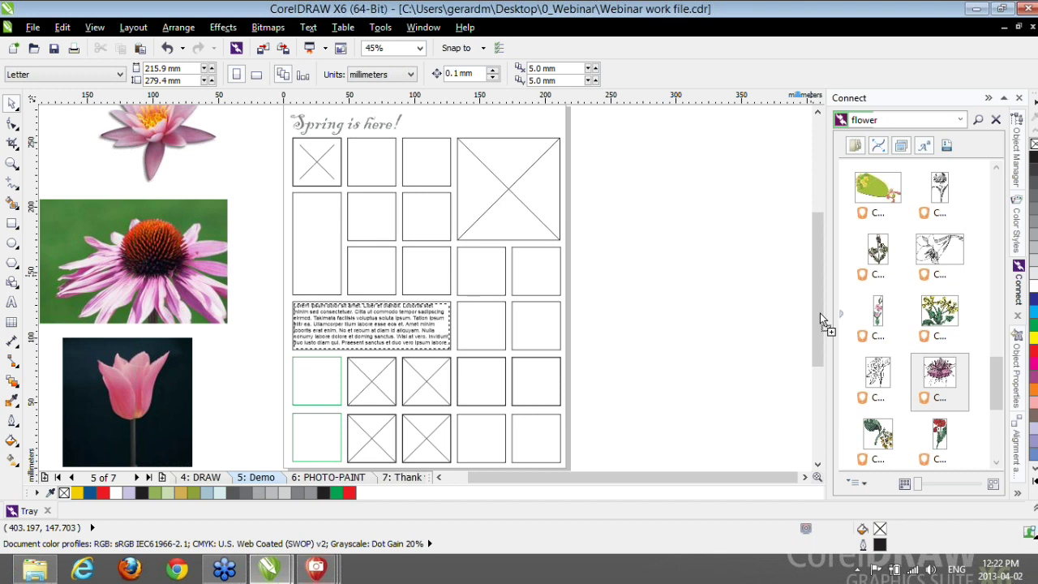
left_click_drag(553, 180, 536, 180)
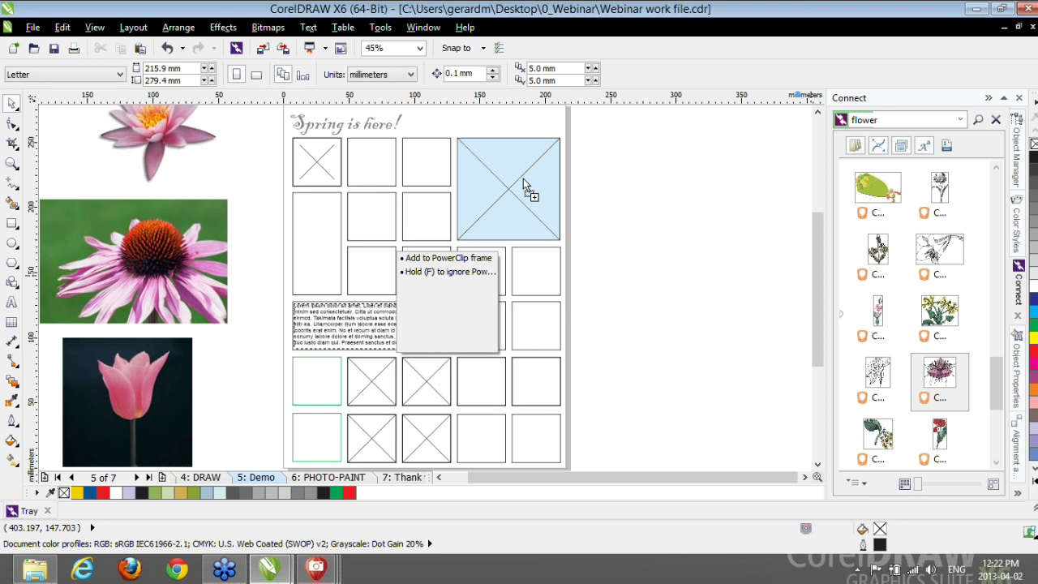
left_click_drag(523, 180, 523, 180)
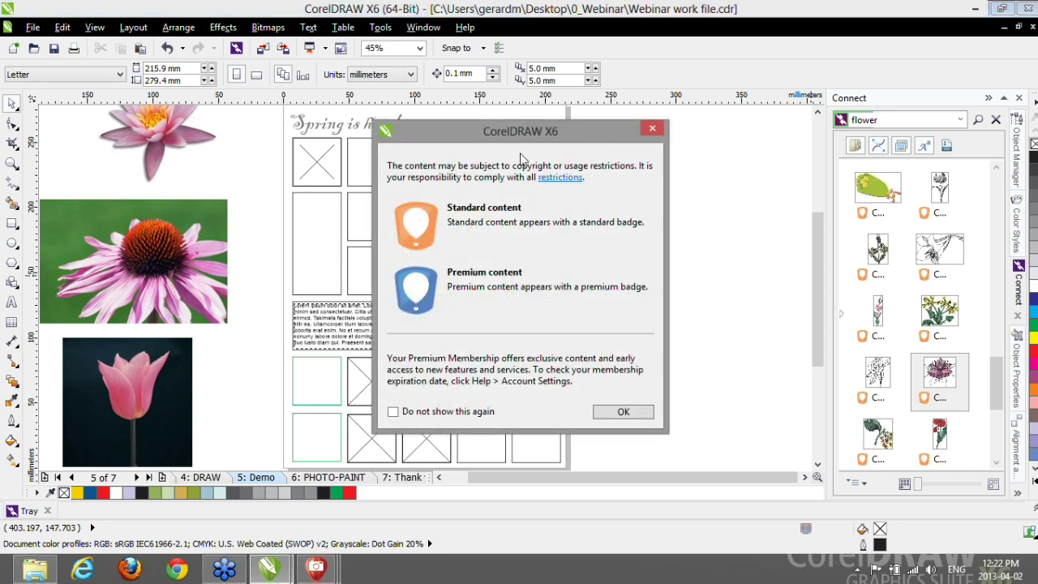
left_click_drag(569, 141, 527, 138)
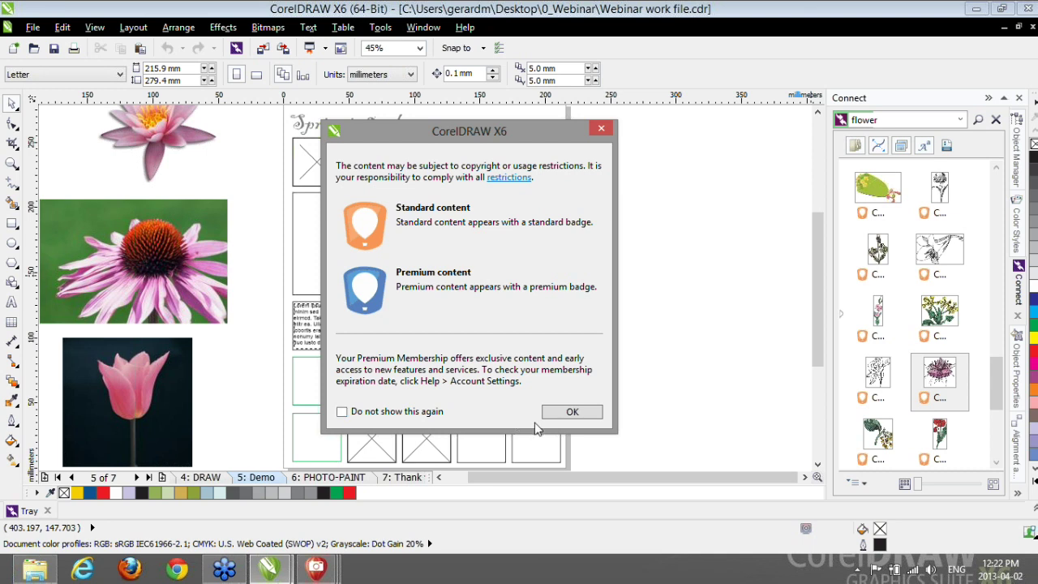
left_click(563, 415)
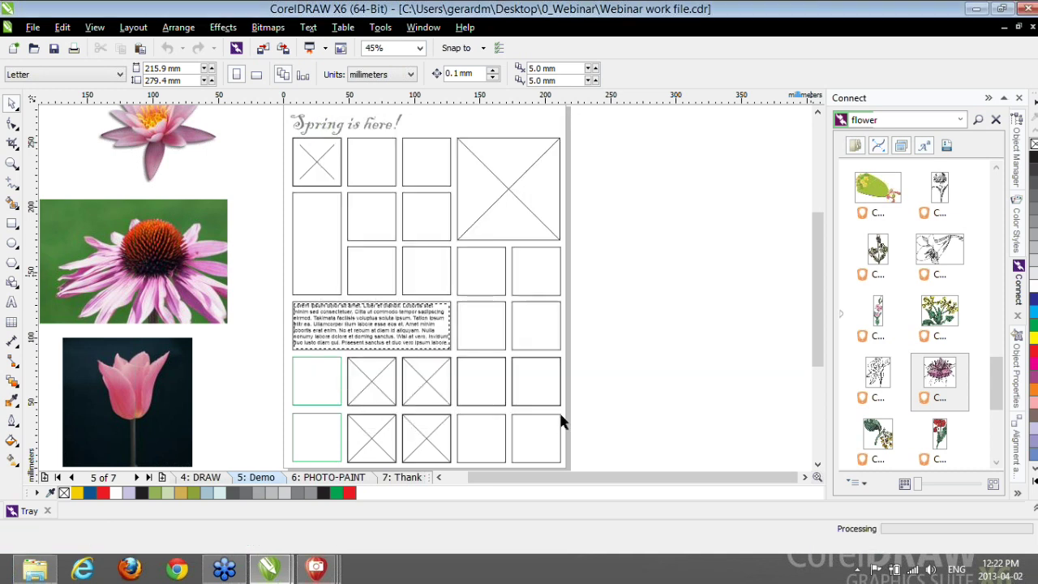
- Fit the purple flower proportionally within its large PowerClip frame and set the frame's outline to None
left_click(549, 262)
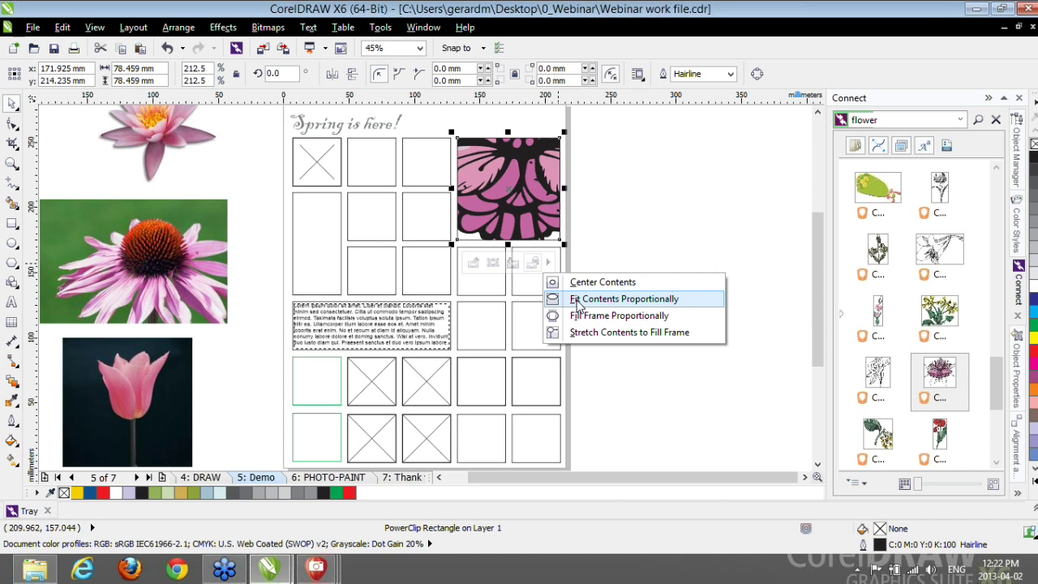
left_click(577, 297)
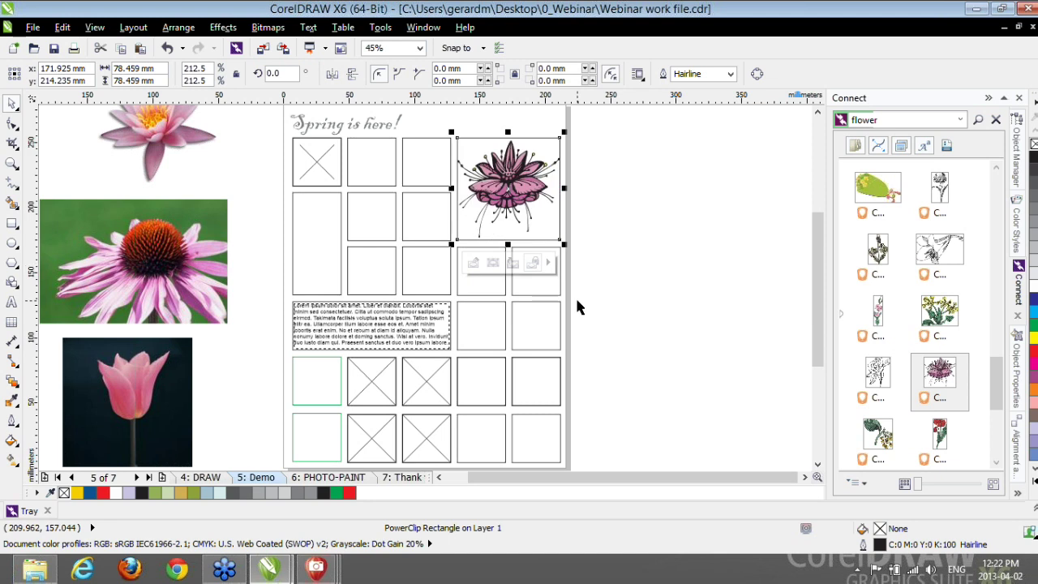
left_click(730, 73)
left_click(708, 88)
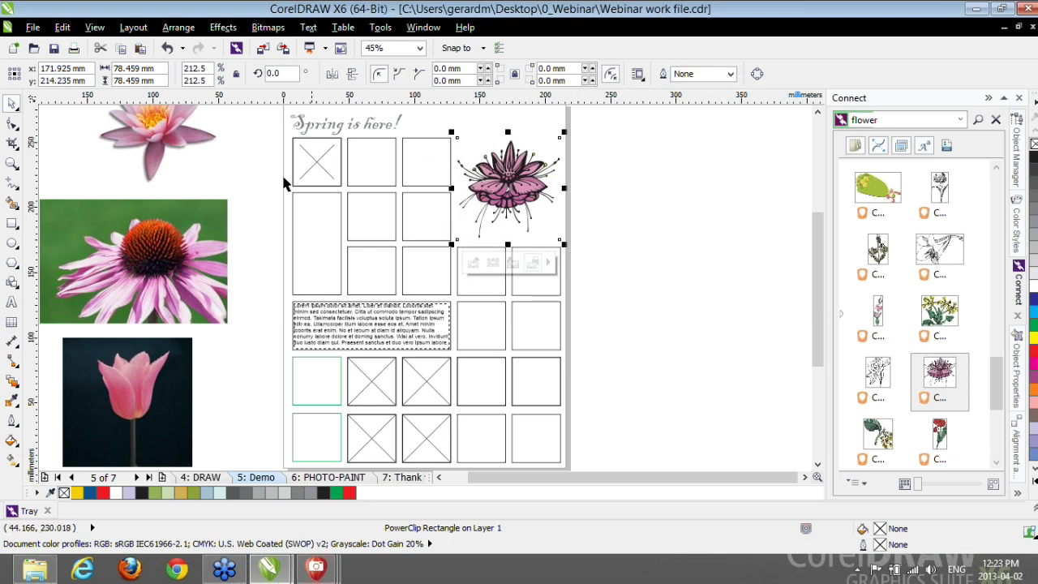
- Place the pink water lily image in the small PowerClip frame below the Spring heading and fit it proportionally
left_click_drag(140, 122, 328, 162)
left_click(360, 206)
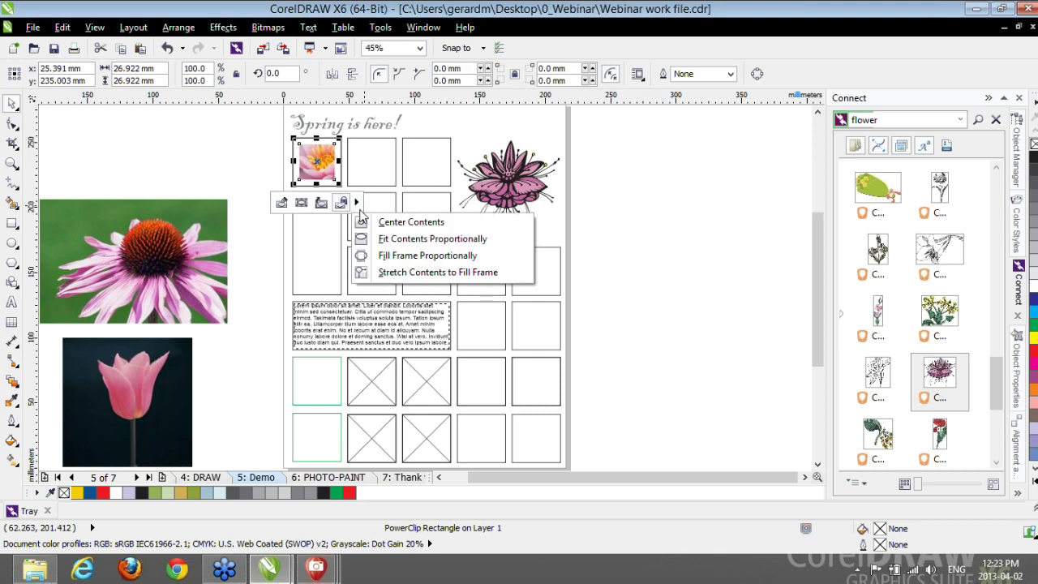
left_click(377, 239)
- Place the pink tulip photo in the four-square PowerClip group, fit its contents proportionally and deselect the group
left_click(151, 399)
left_click_drag(151, 399, 413, 401)
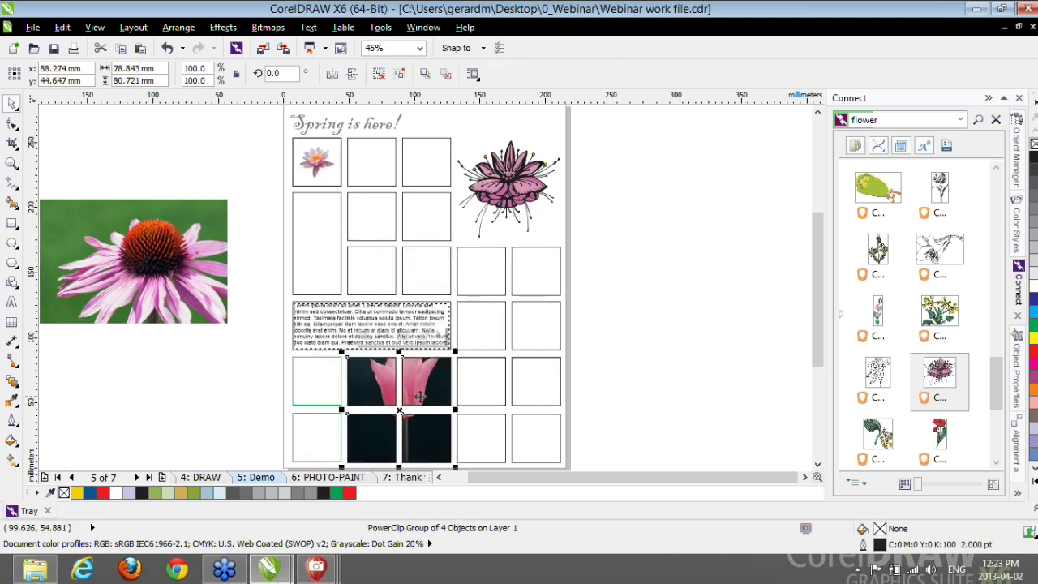
left_click(424, 334)
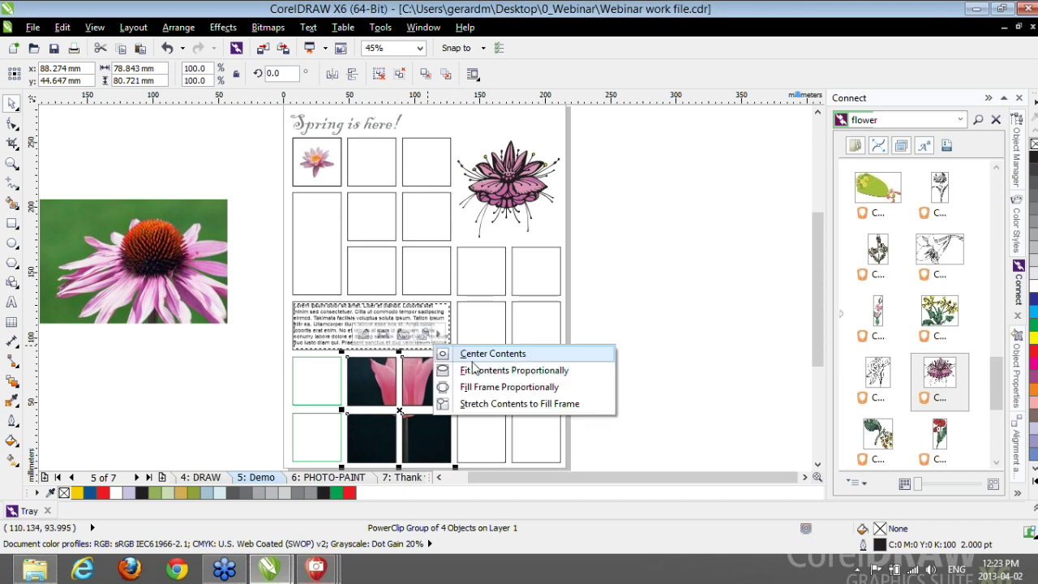
left_click(462, 371)
left_click(775, 357)
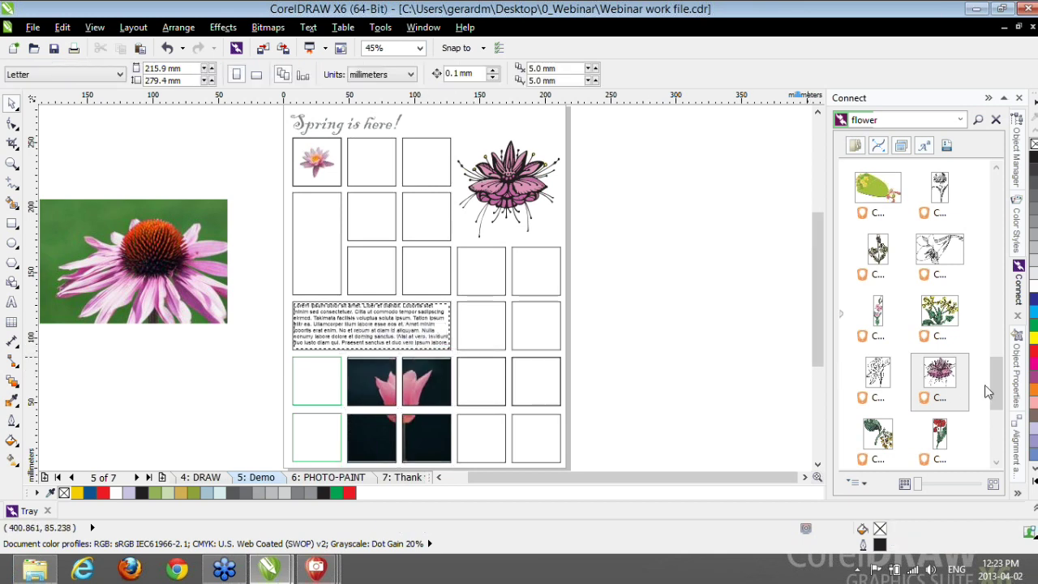
- Install the pink blossom bitmap from the Connect results as a bitmap pattern, accepting the content usage notice
left_click_drag(996, 382, 996, 281)
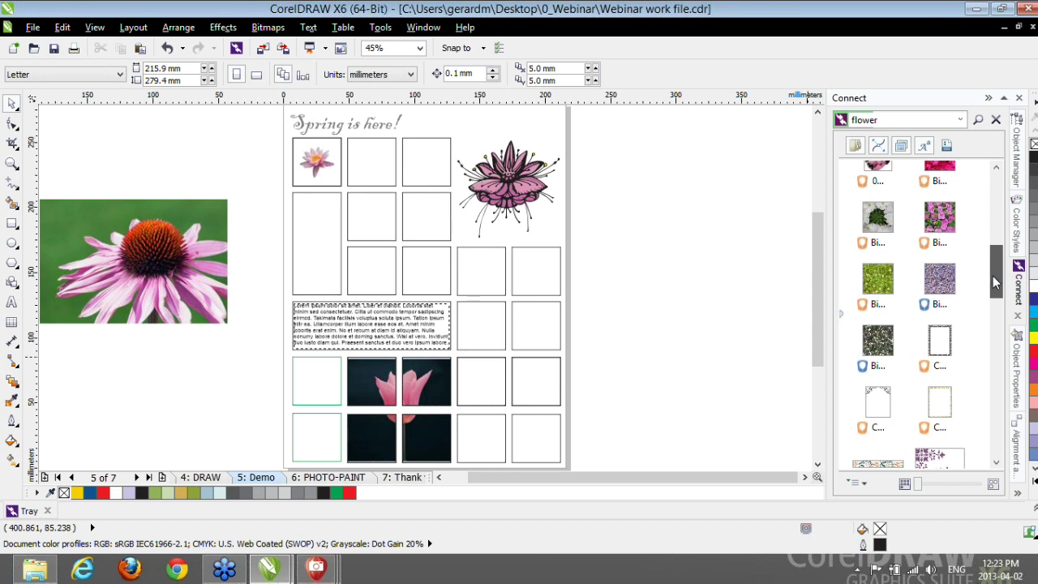
left_click_drag(996, 282, 993, 271)
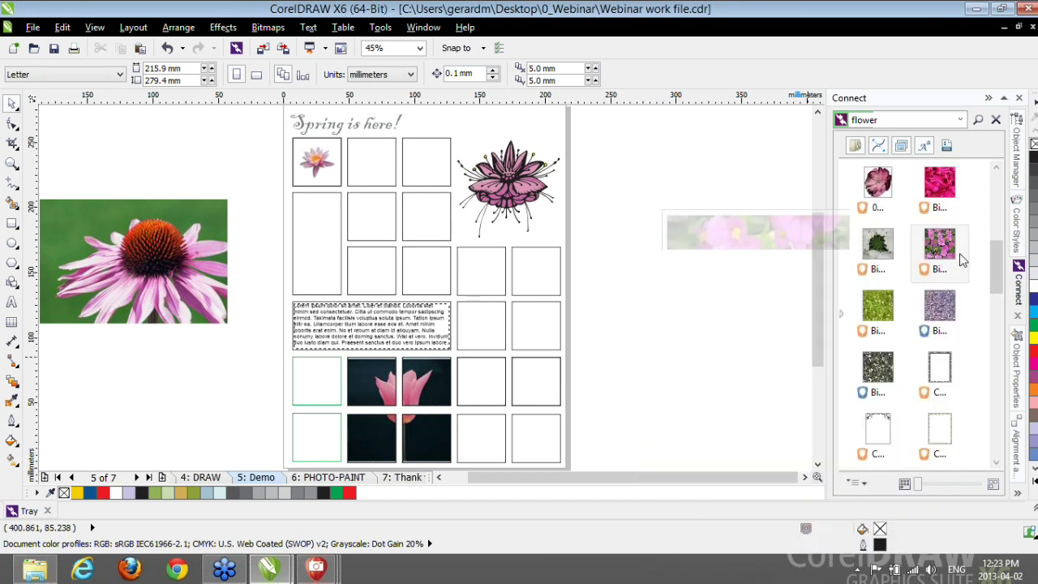
right_click(948, 251)
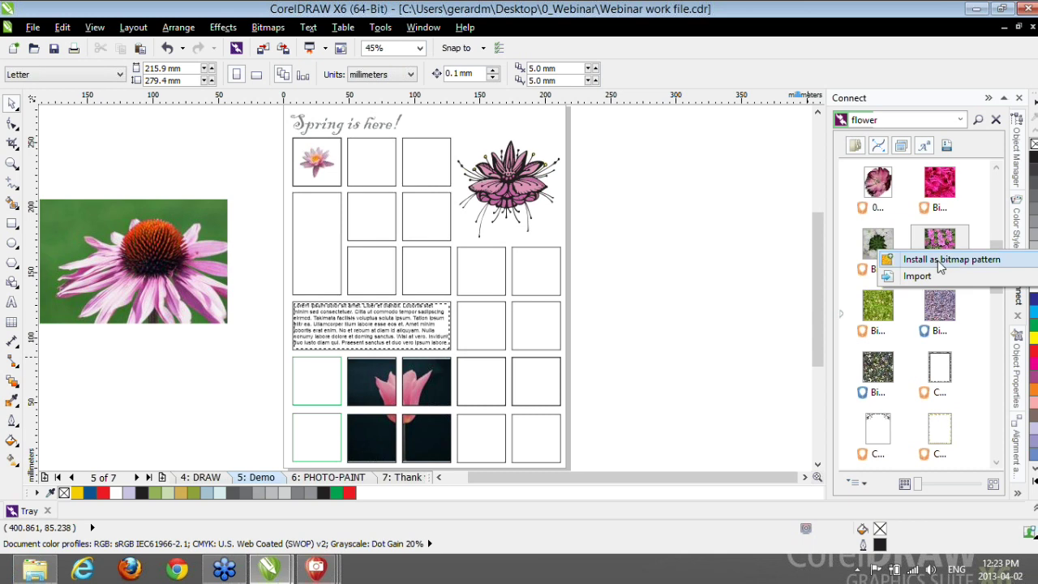
left_click(940, 260)
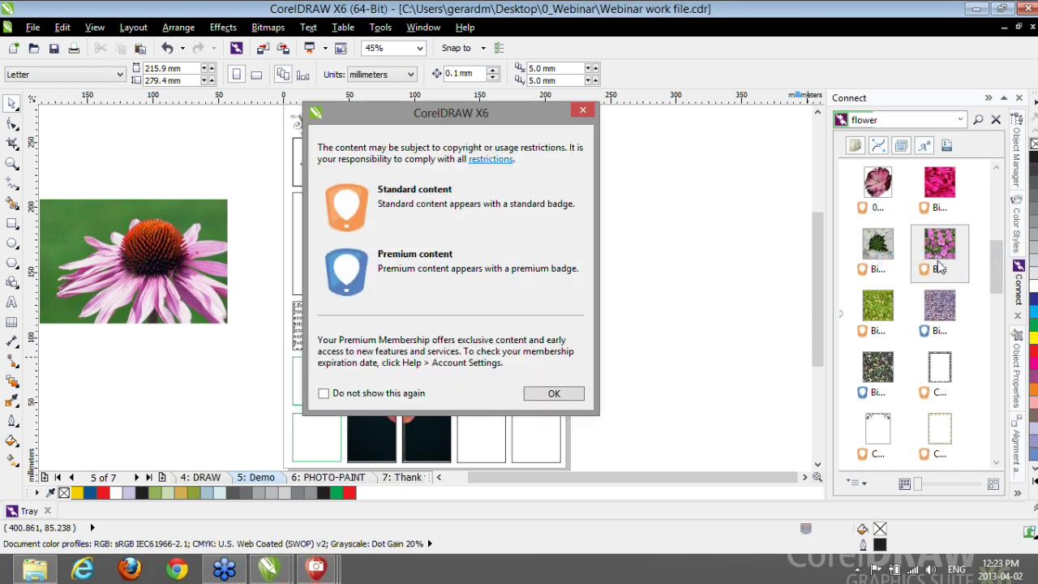
left_click(554, 393)
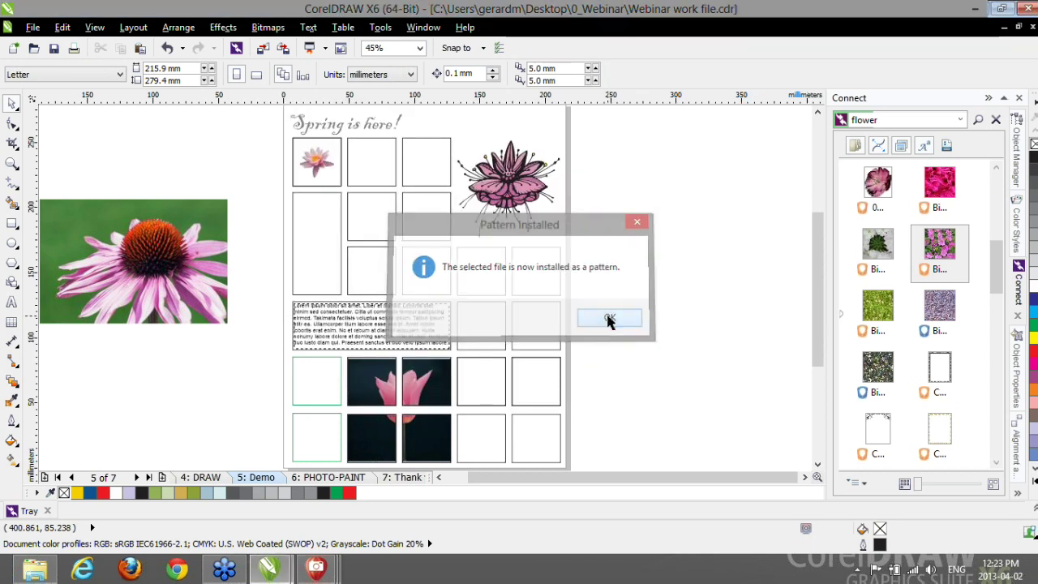
left_click(609, 319)
- Fill the tall rectangle below the water lily with the installed pink blossom bitmap pattern in small tiles and deselect it
left_click(318, 272)
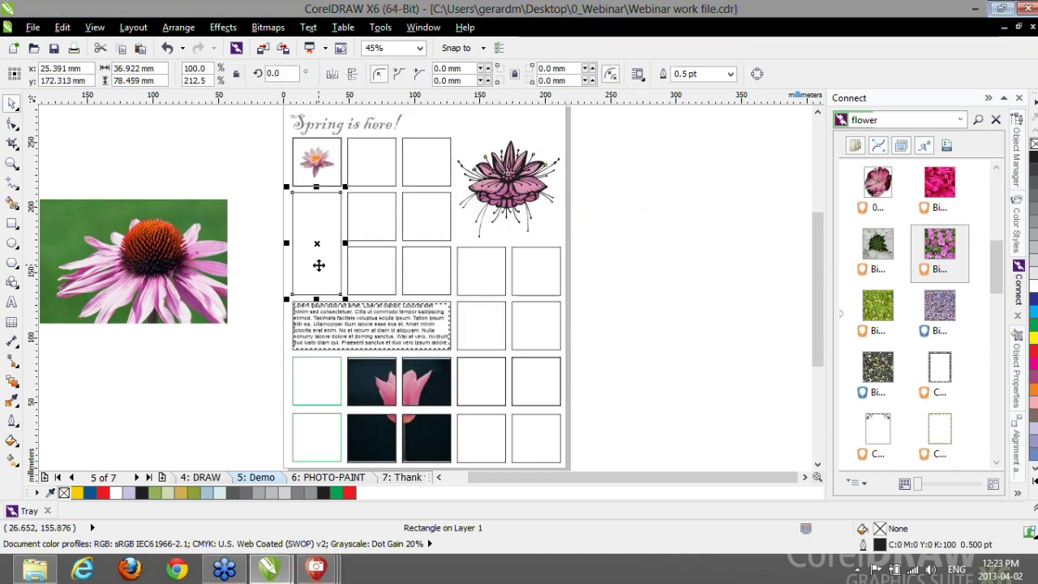
left_click(1017, 381)
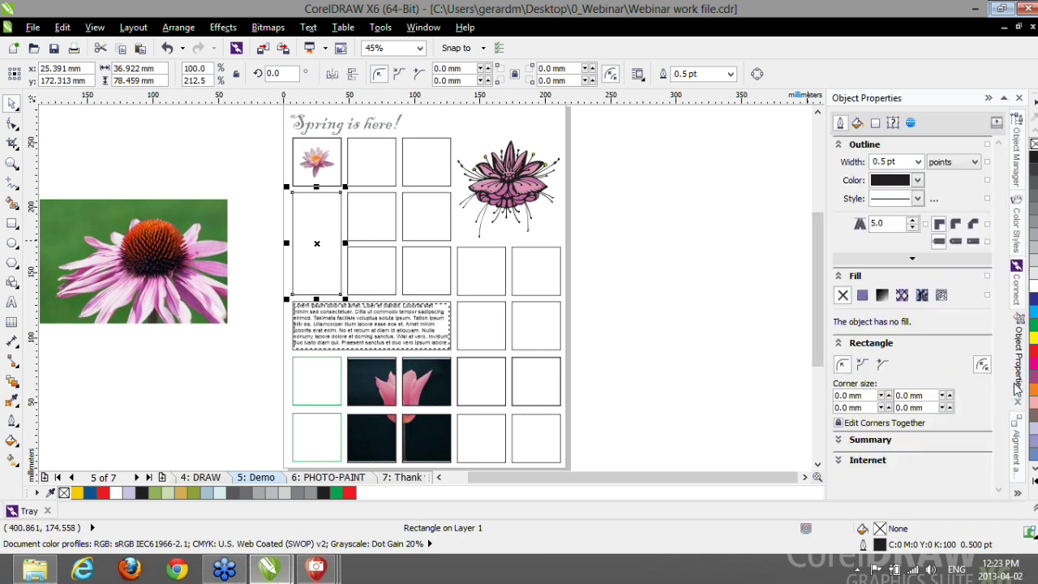
left_click(902, 295)
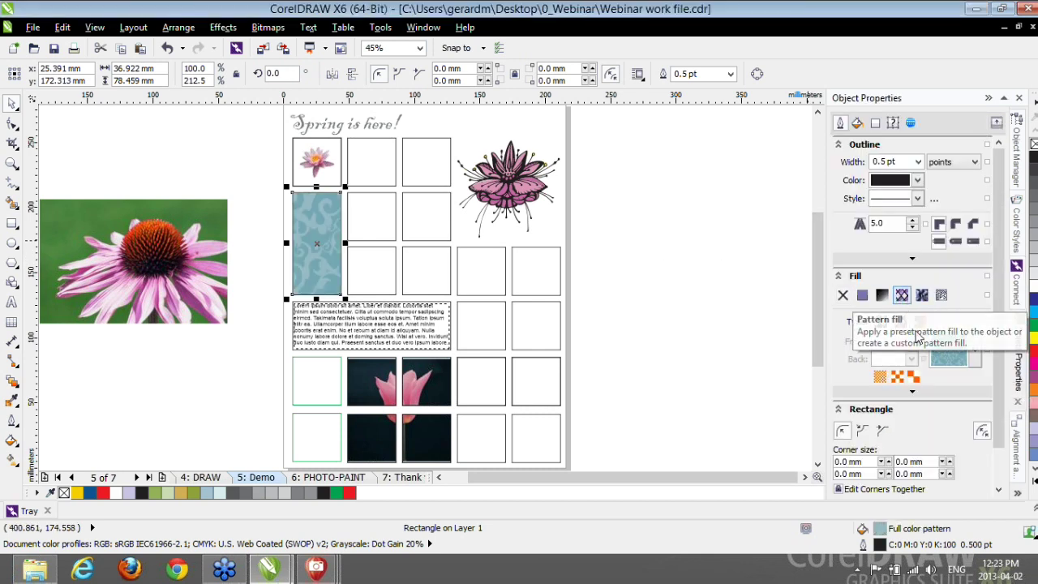
left_click(920, 322)
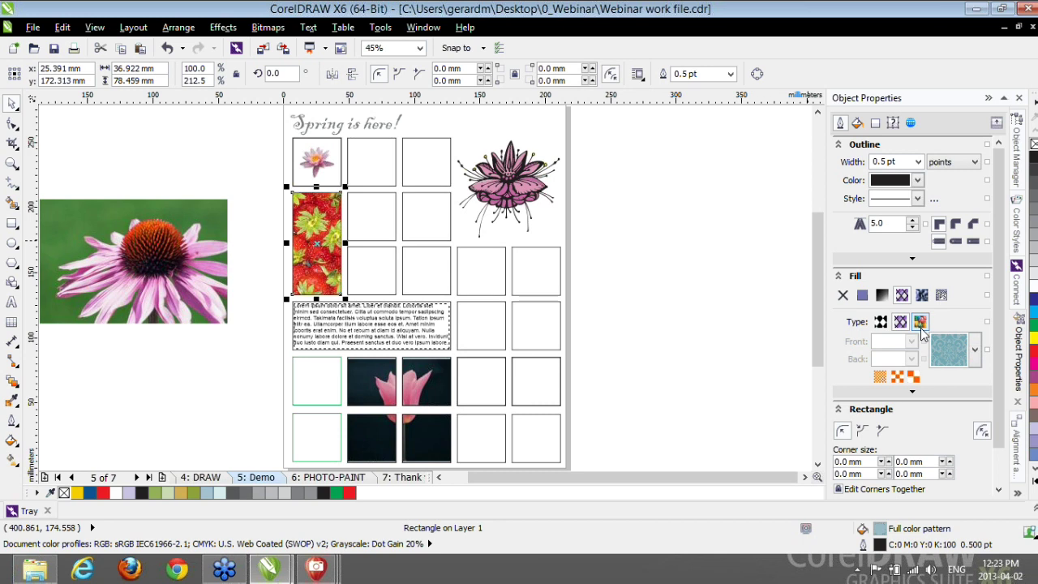
left_click(974, 350)
scroll(916, 219, "down", 1)
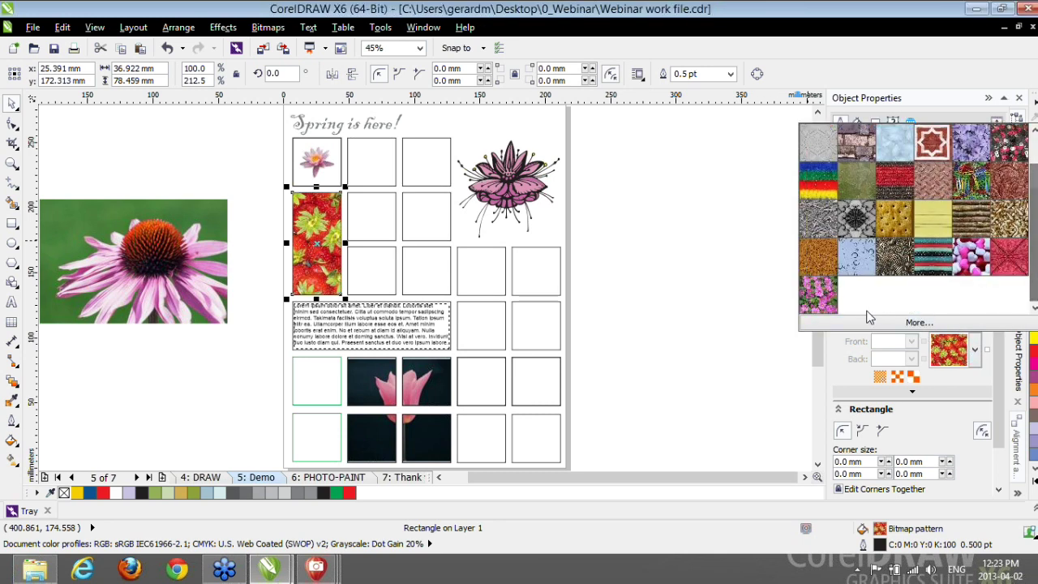
left_click(816, 300)
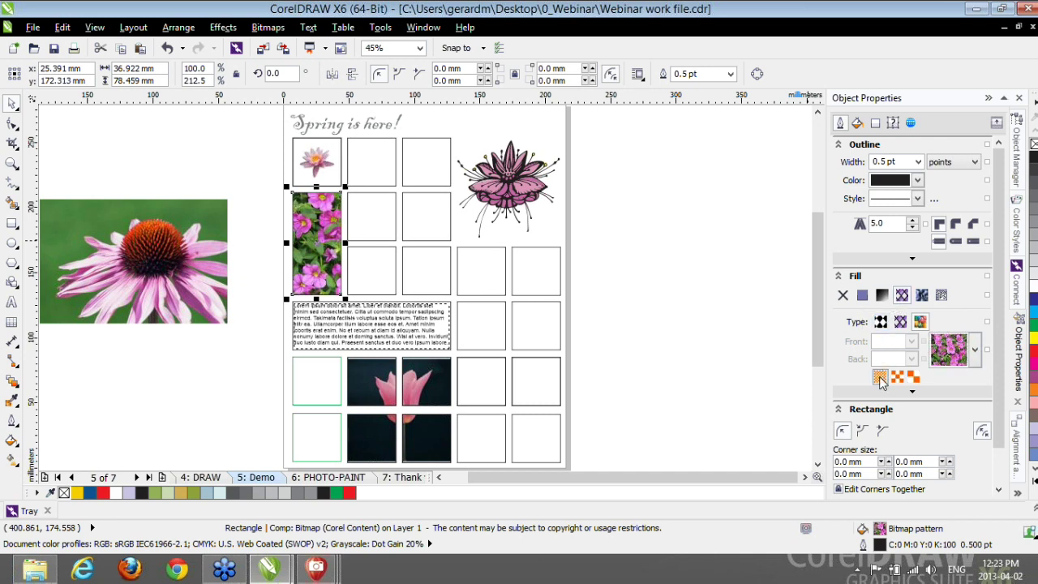
left_click(717, 336)
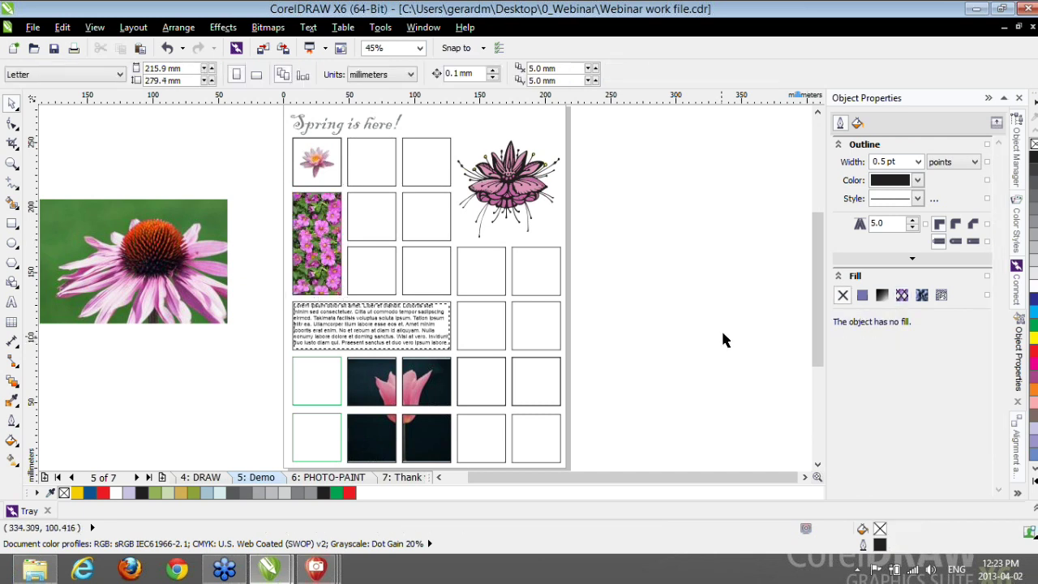
- Browse the Corel Content Fonts library in Connect and view the fonts under letter C in its first folder
left_click(1018, 283)
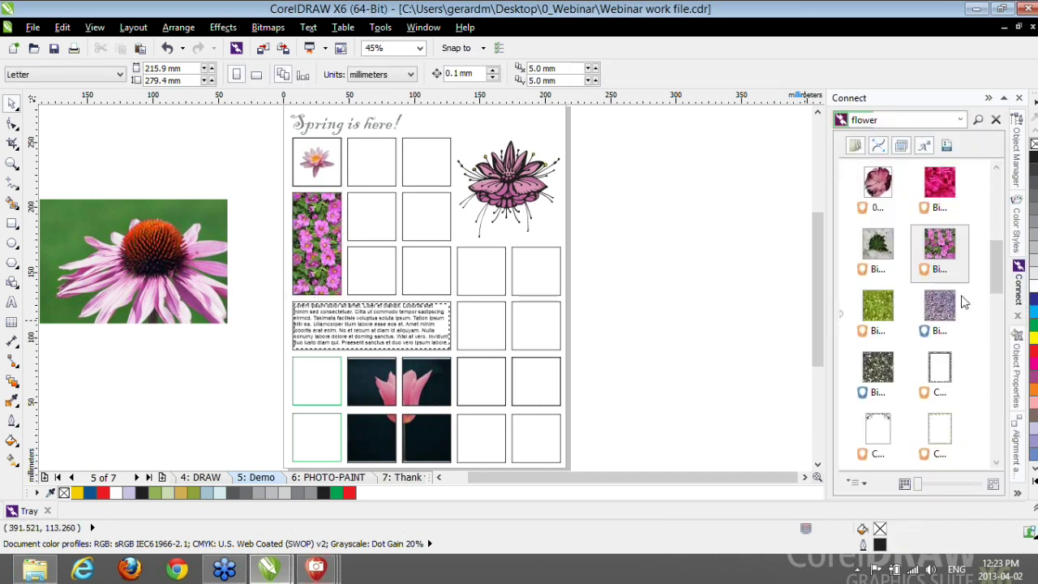
left_click(840, 318)
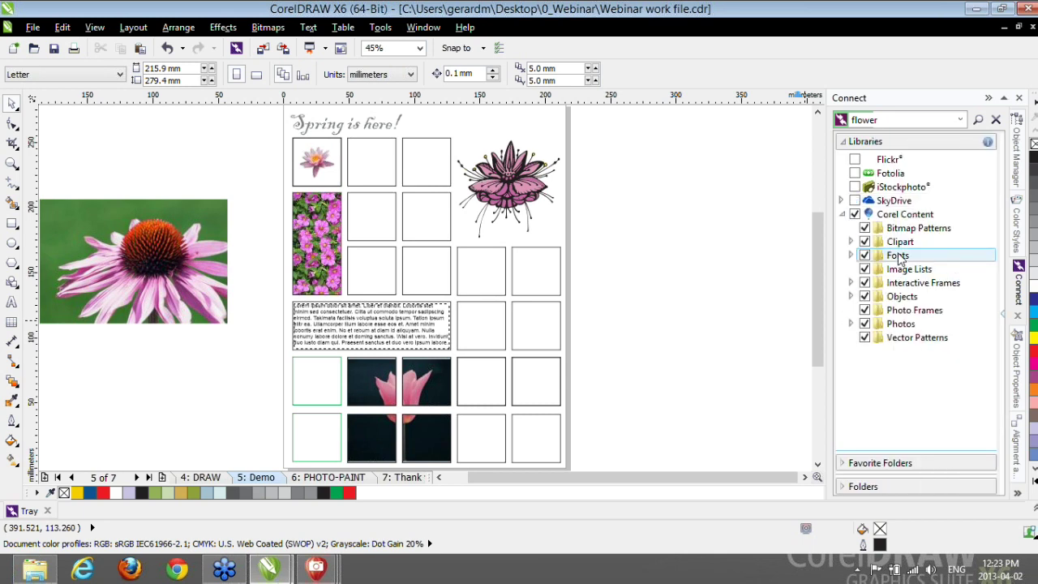
left_click(899, 256)
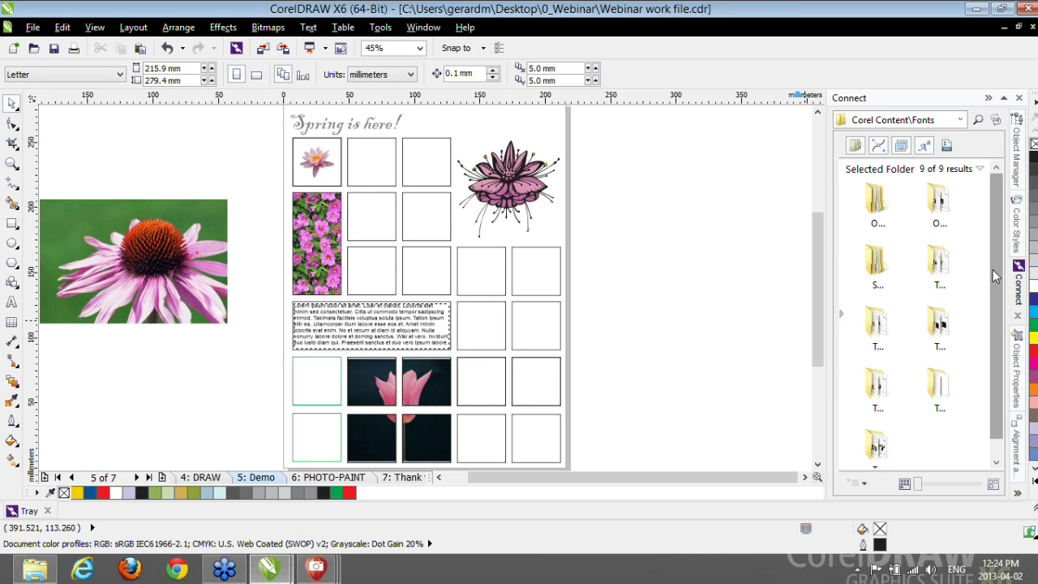
double_click(878, 208)
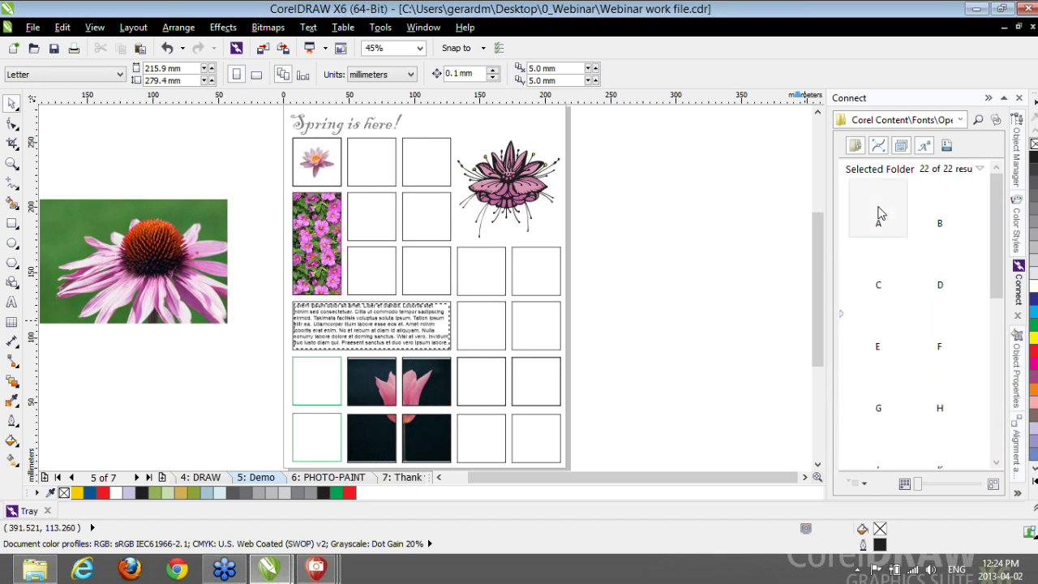
double_click(880, 292)
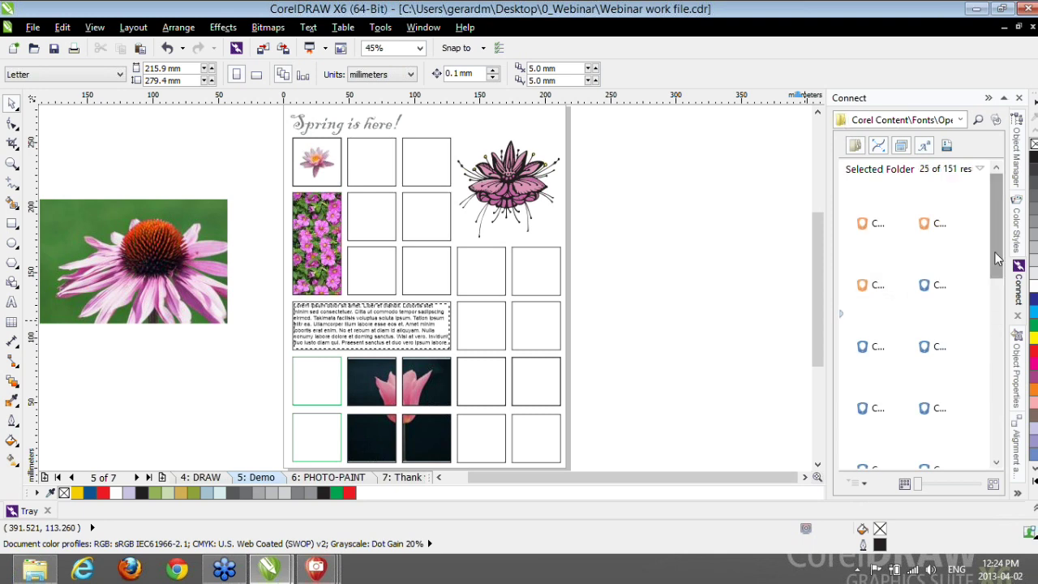
mouse_move(997, 258)
left_mouse_down()
mouse_move(998, 292)
mouse_move(996, 268)
left_mouse_up()
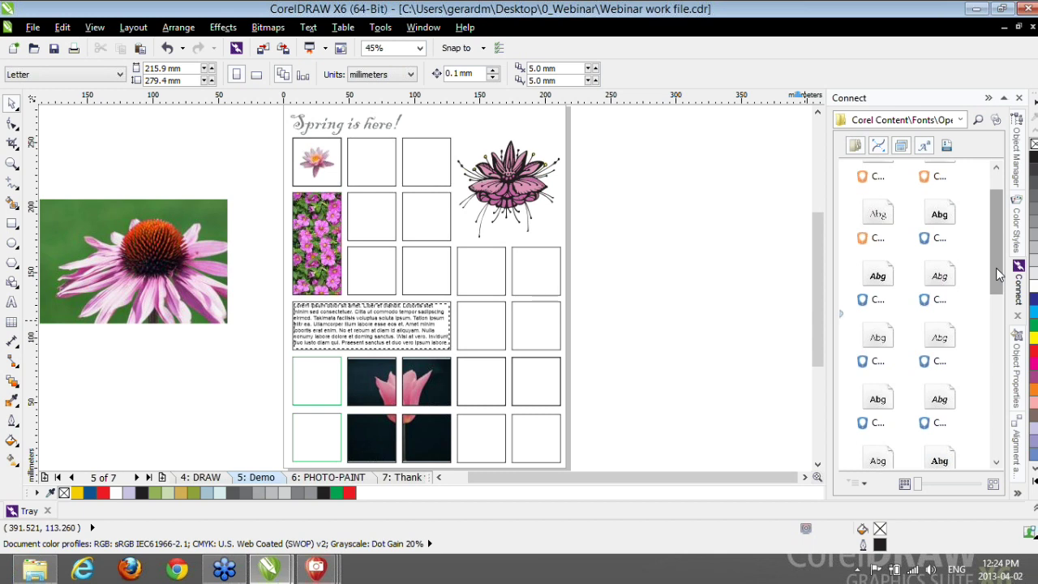
- Return to the Connect libraries list, collapse Corel Content and view the SkyDrive library
left_click(840, 317)
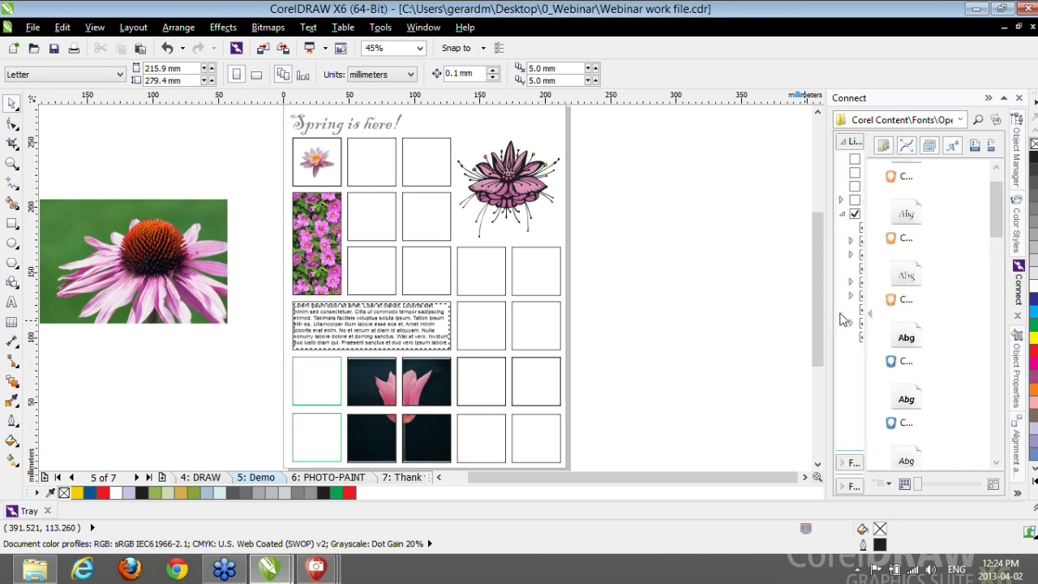
left_click(843, 215)
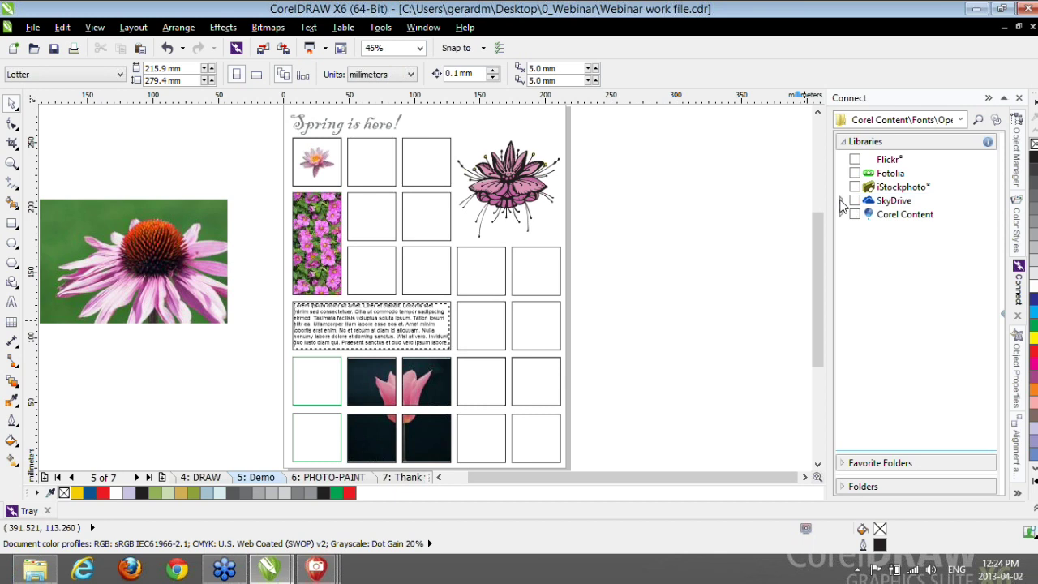
left_click(842, 202)
left_click(842, 202)
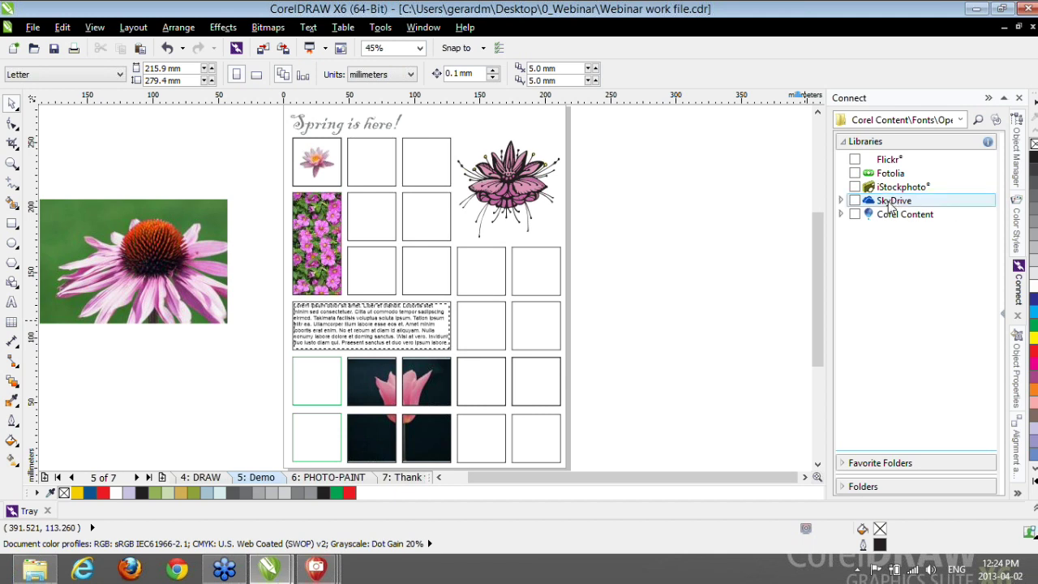
left_click(884, 201)
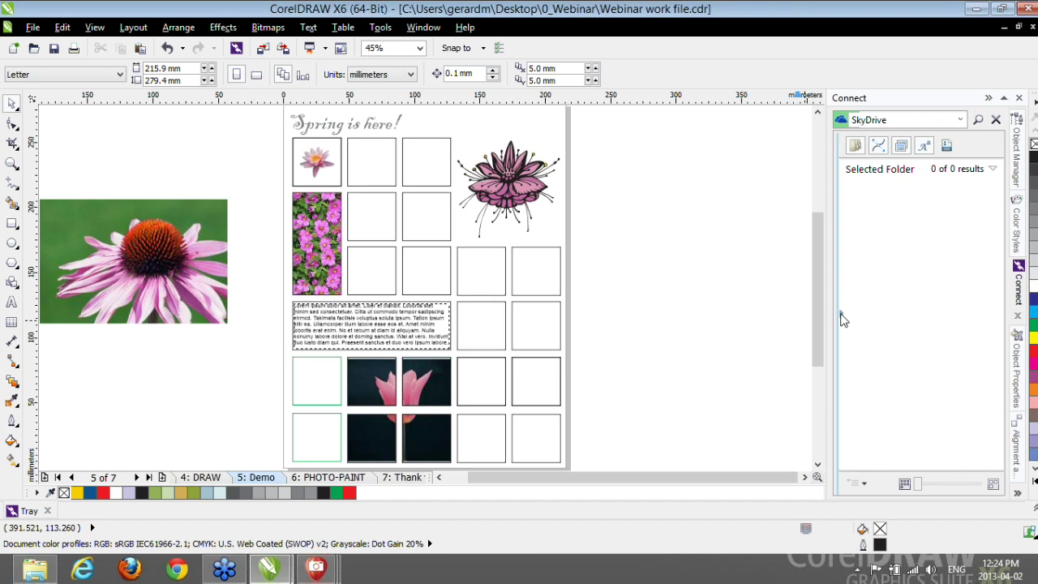
left_click(841, 316)
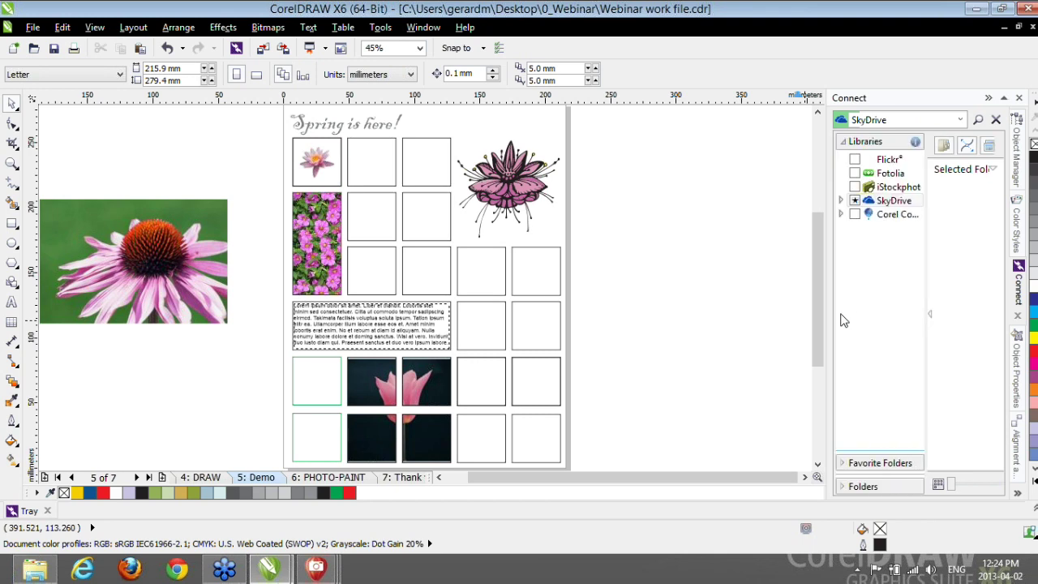
- Review the SkyDrive tray sync settings in Library Setup and close the dialog
left_click(988, 144)
scroll(611, 267, "down", 5)
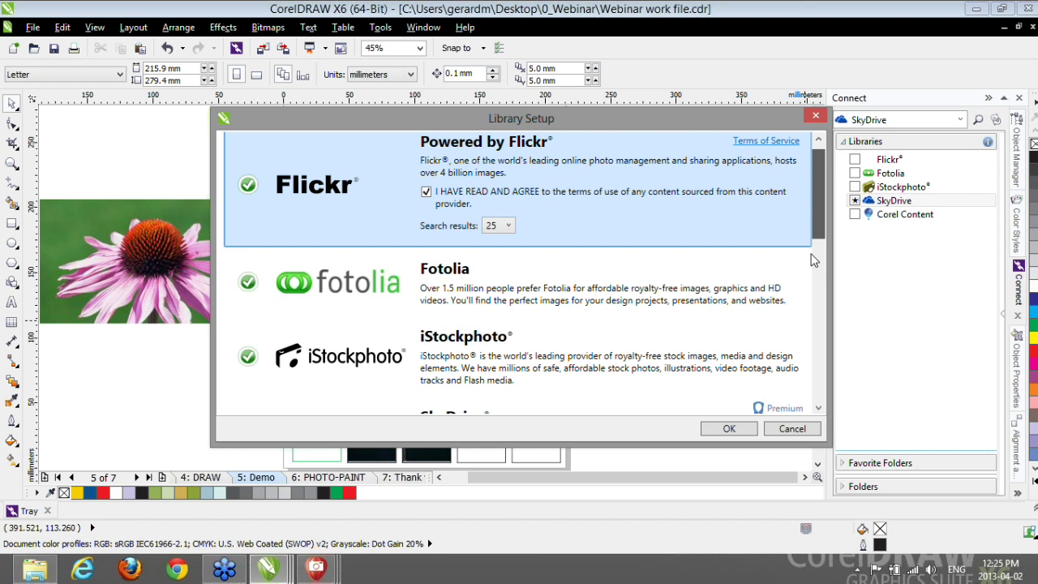
left_click(577, 236)
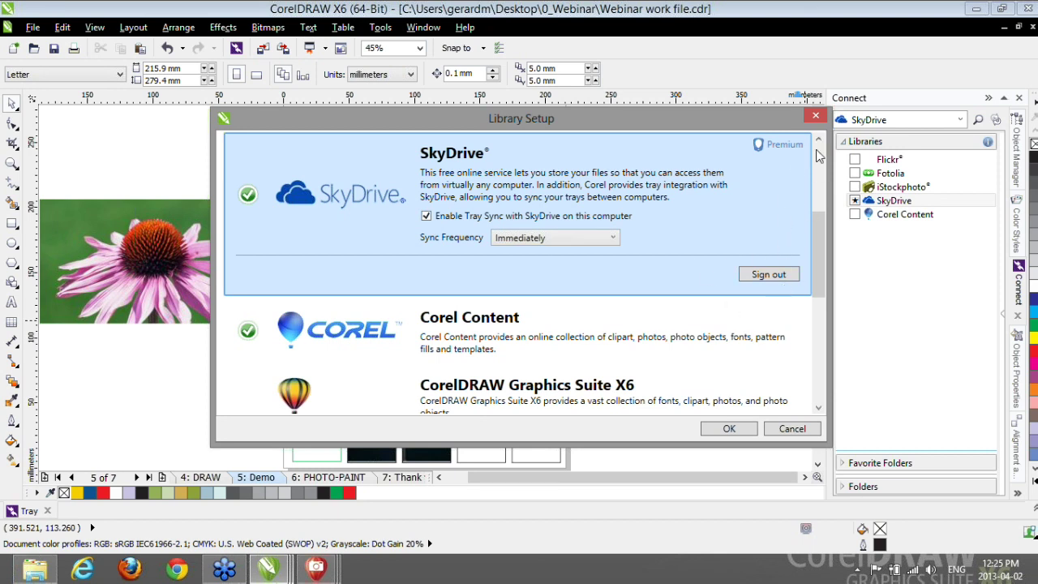
left_click(816, 118)
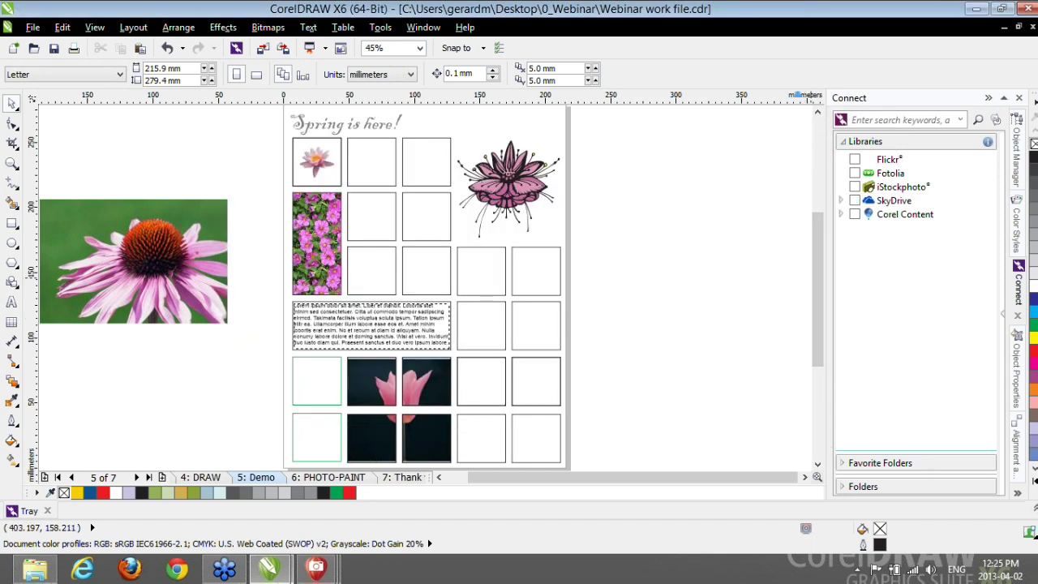
- Show the Tray's contents, close that docker and fit the whole page in the drawing window
left_click(932, 464)
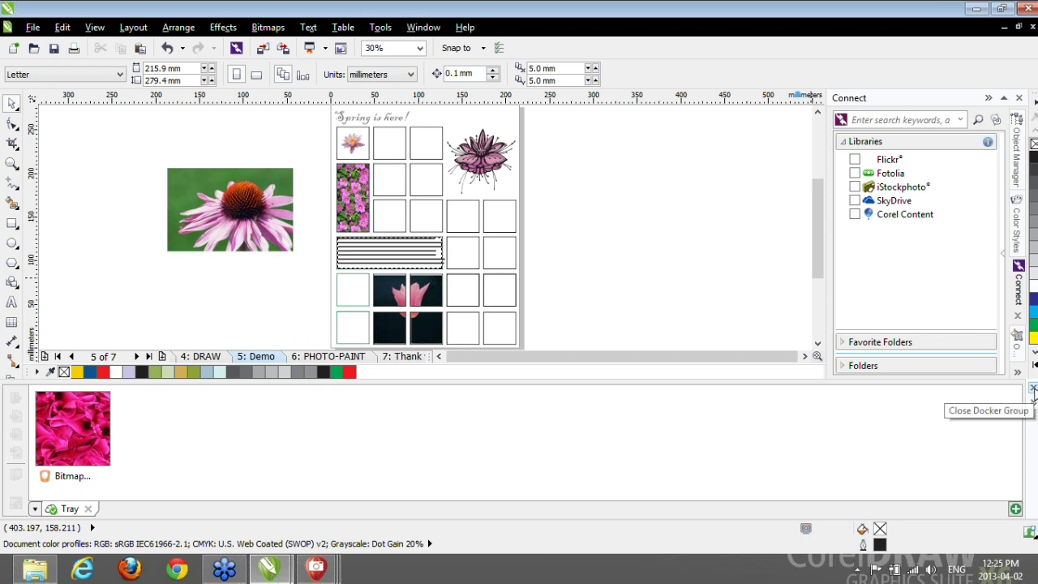
left_click(1032, 388)
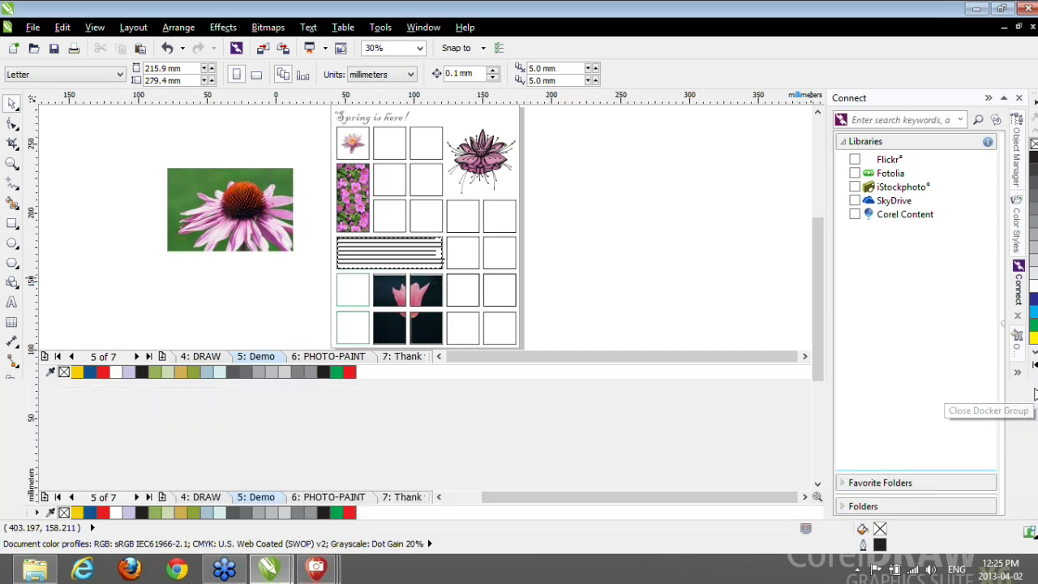
key("shift+F4")
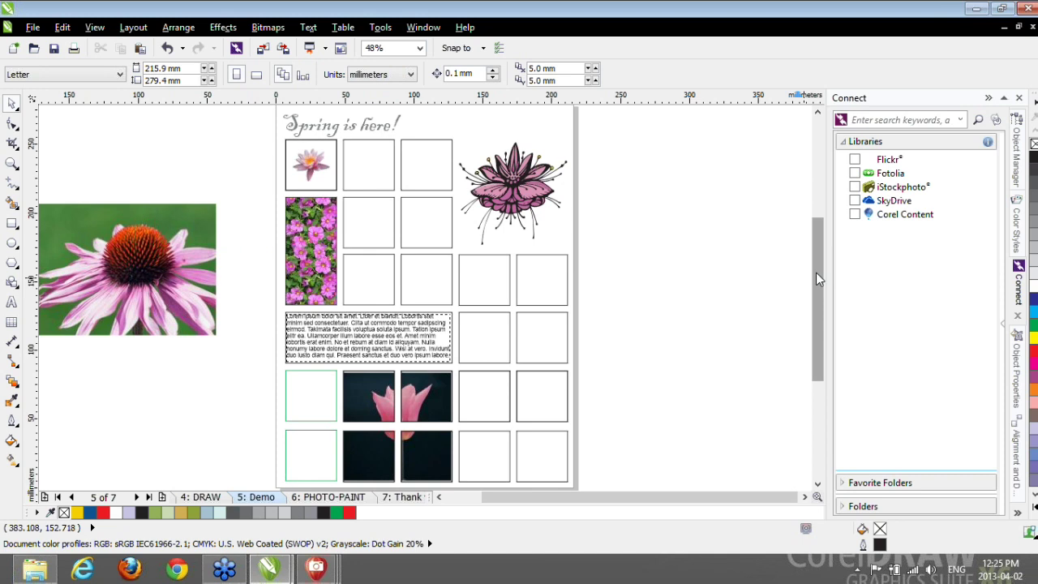
mouse_move(816, 272)
left_mouse_down()
mouse_move(815, 264)
mouse_move(813, 278)
left_mouse_up()
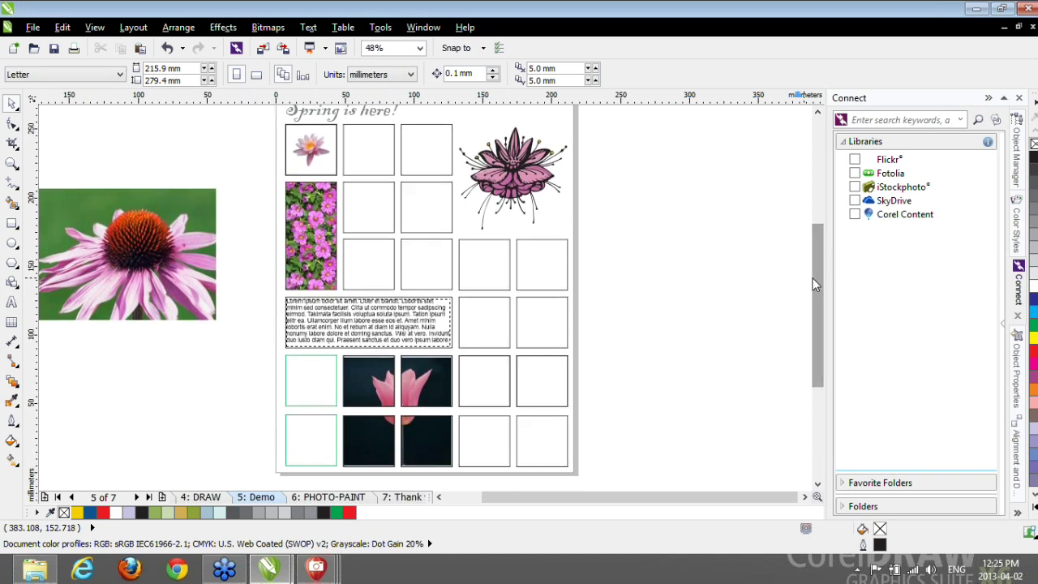
- Create color styles from 10 colors of the coneflower photo, based on both fill and outline and grouped into 1 harmony
left_click(1018, 245)
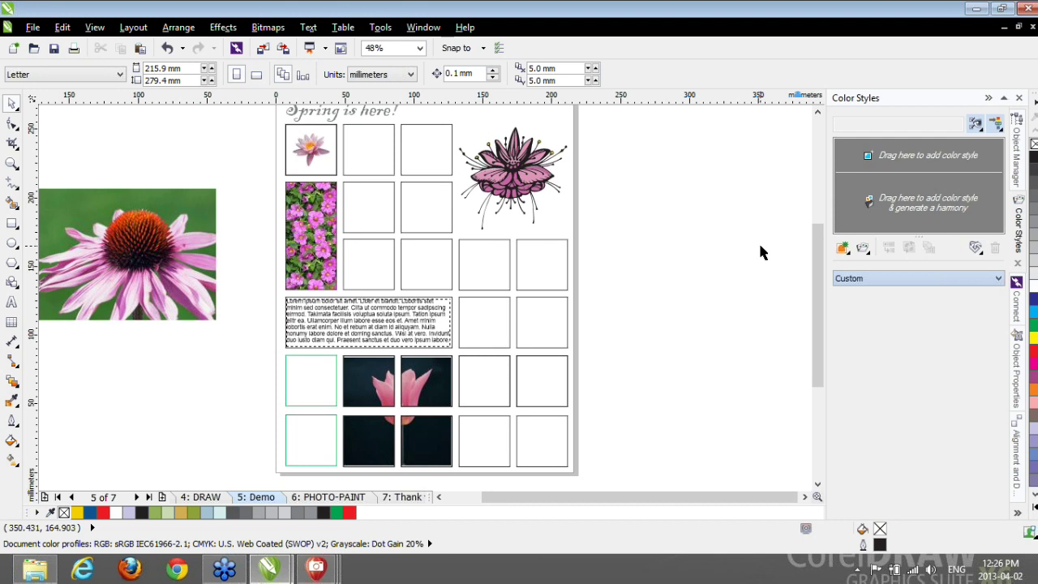
left_click(173, 272)
left_click_drag(99, 263, 888, 216)
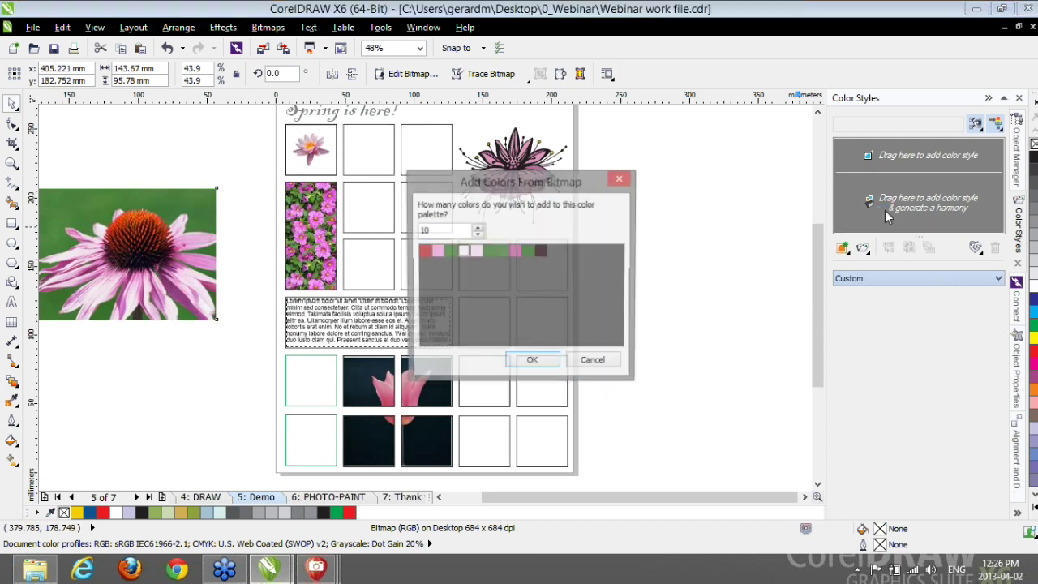
left_click(530, 361)
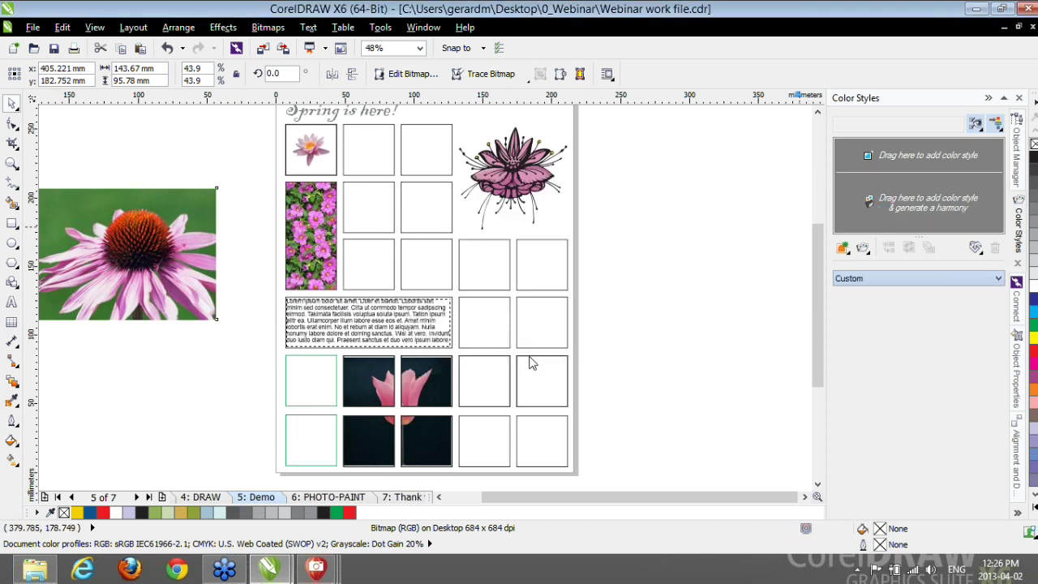
left_click_drag(411, 347, 485, 349)
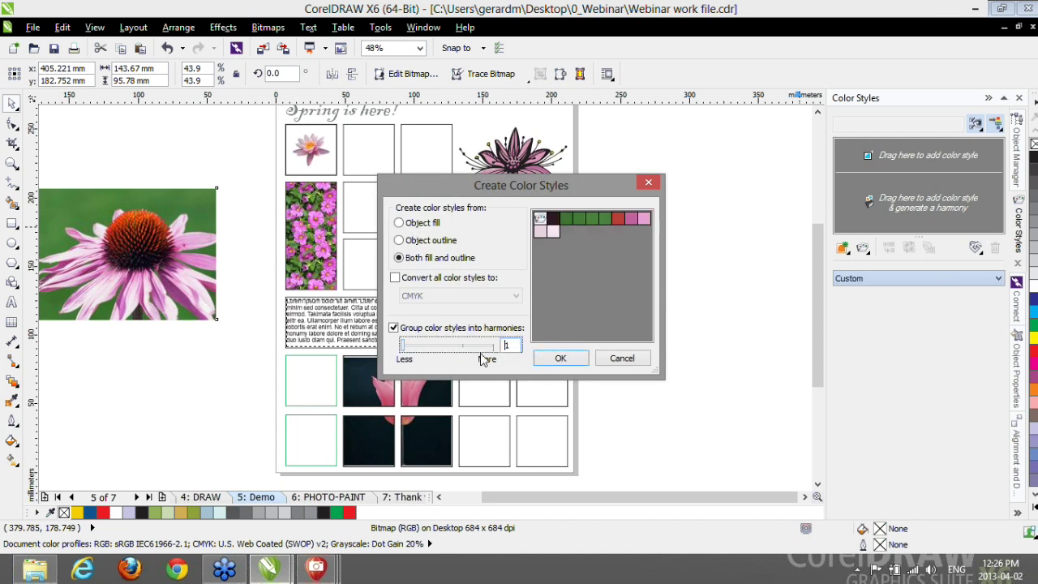
left_click(548, 358)
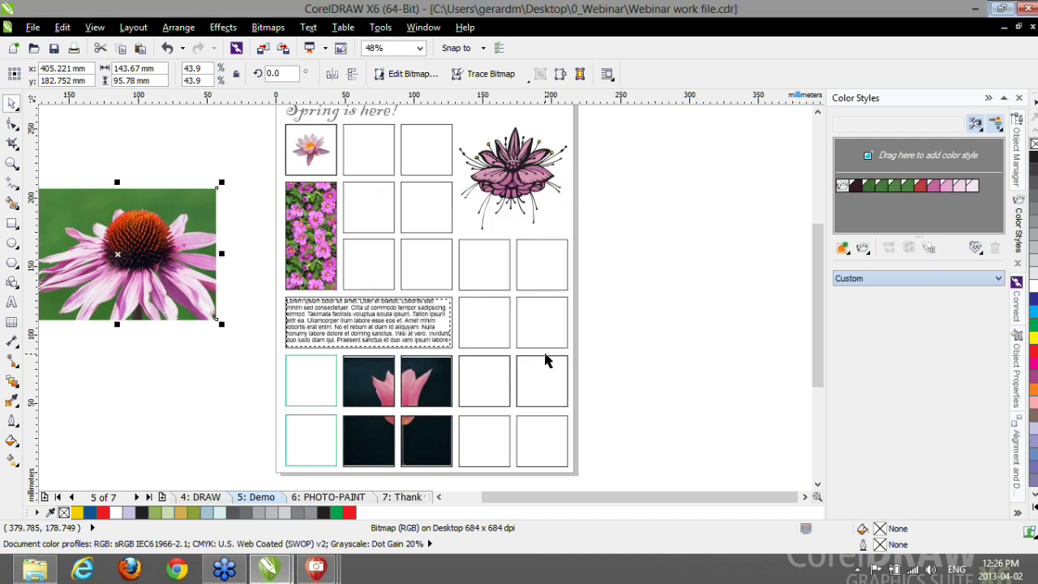
- Load the new color harmony into the Harmony Editor and review the available harmony rules without changing the rule
left_click(843, 186)
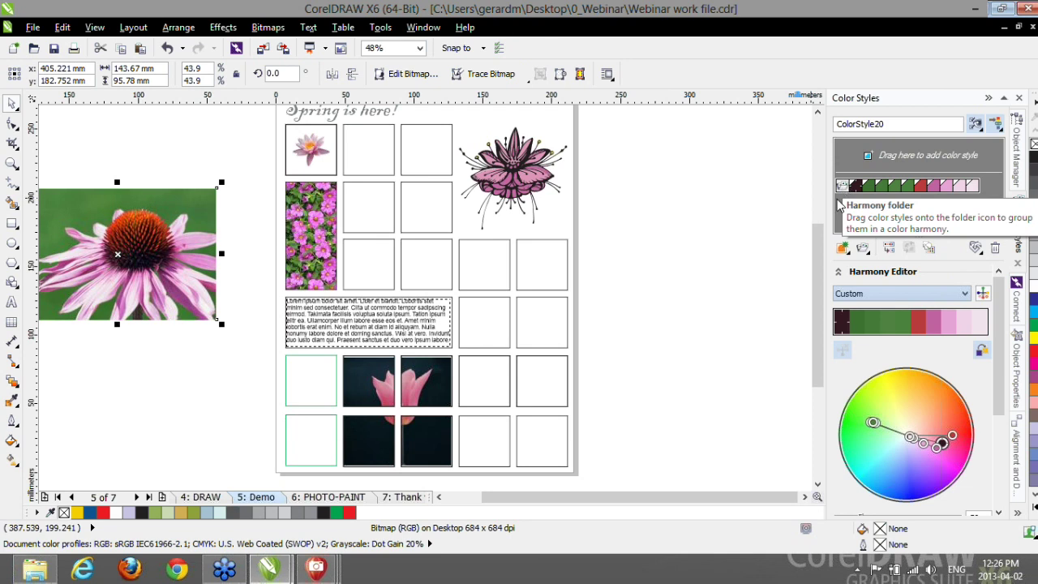
left_click(867, 295)
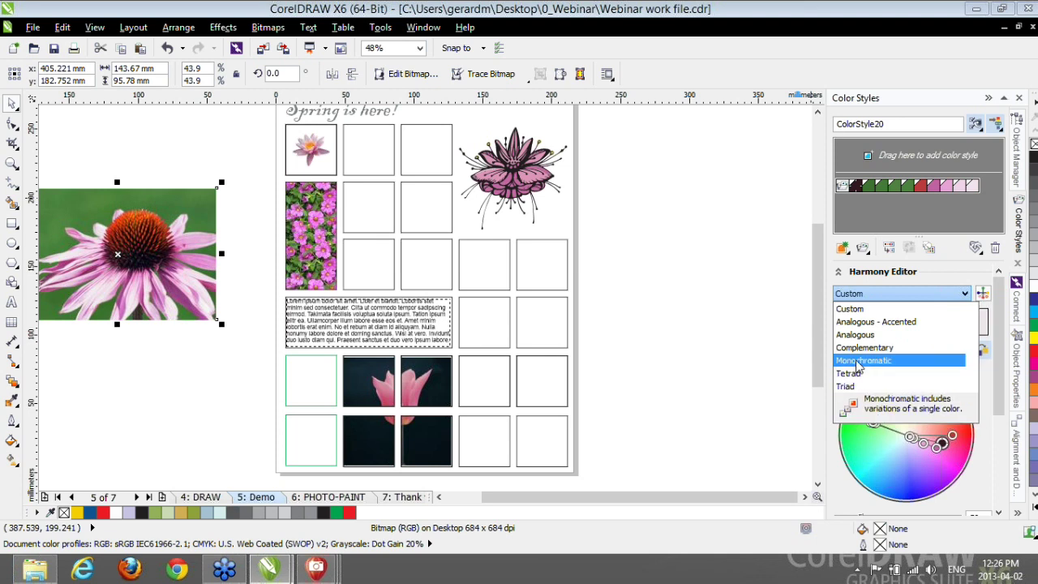
key("Escape")
- Select eight empty frames stepping diagonally across the page and apply one linear fountain fill running from the top frame to the bottom-right frame
left_click(347, 150)
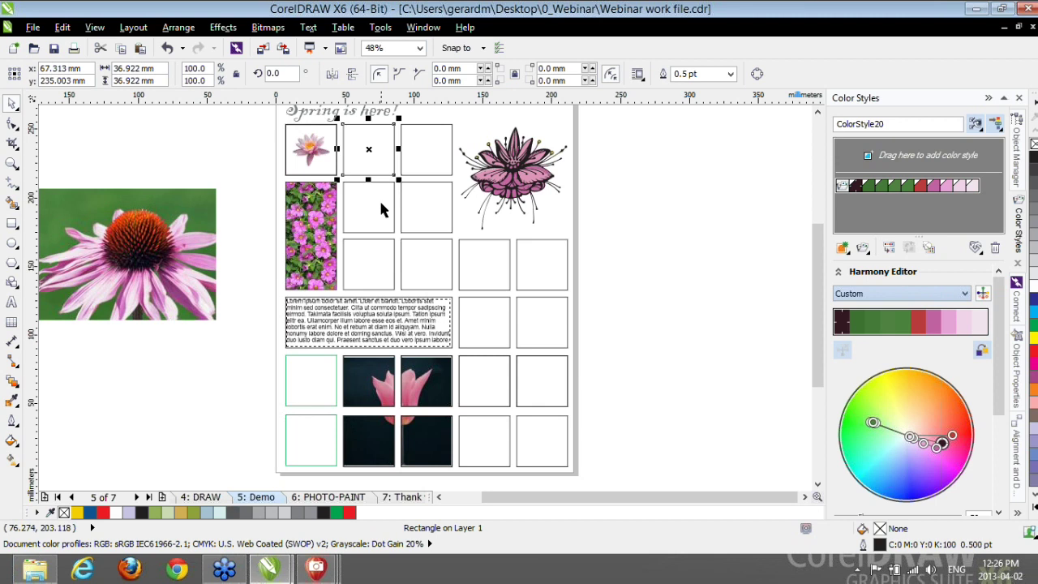
left_click(368, 207, "shift")
left_click(368, 263, "shift")
left_click(441, 268, "shift")
left_click(478, 266, "shift")
left_click(487, 325, "shift")
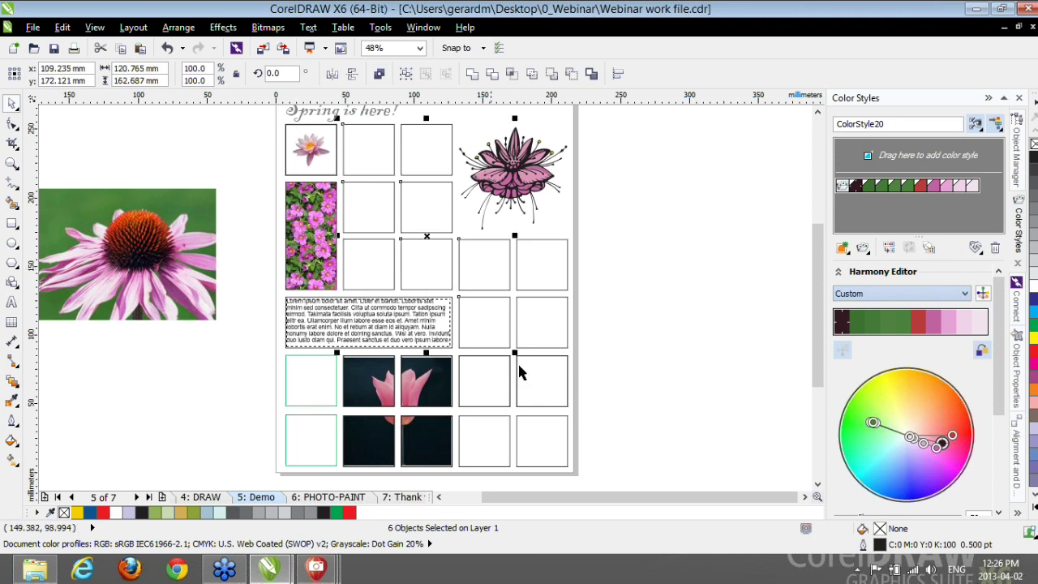
left_click(521, 371, "shift")
left_click(532, 422, "shift")
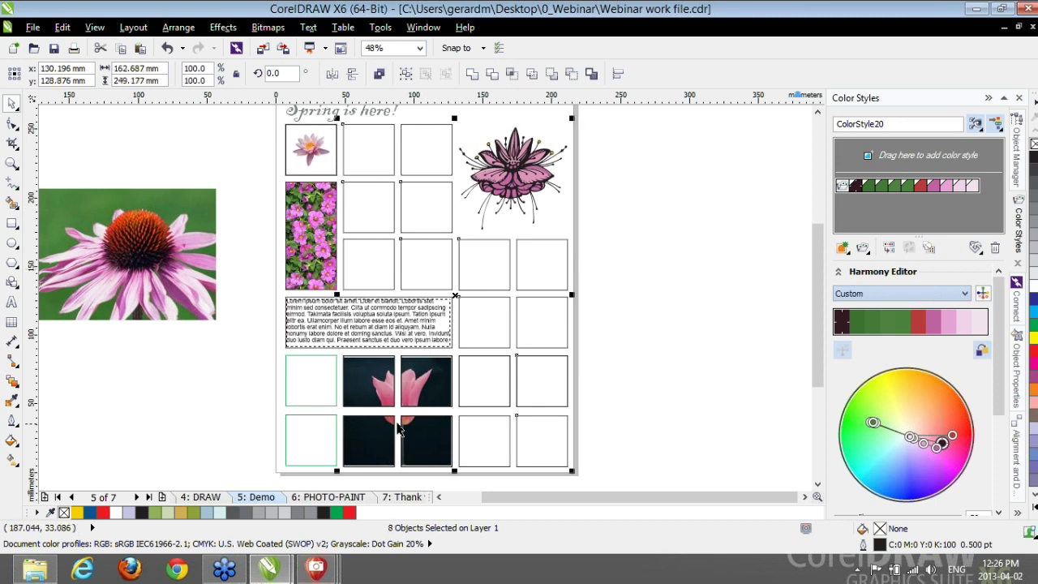
left_click(12, 460)
left_click_drag(364, 144, 538, 442)
- Set the fountain fill's start color to a green harmony style and its end color to a light pink one, and deselect the frames
left_click(873, 189)
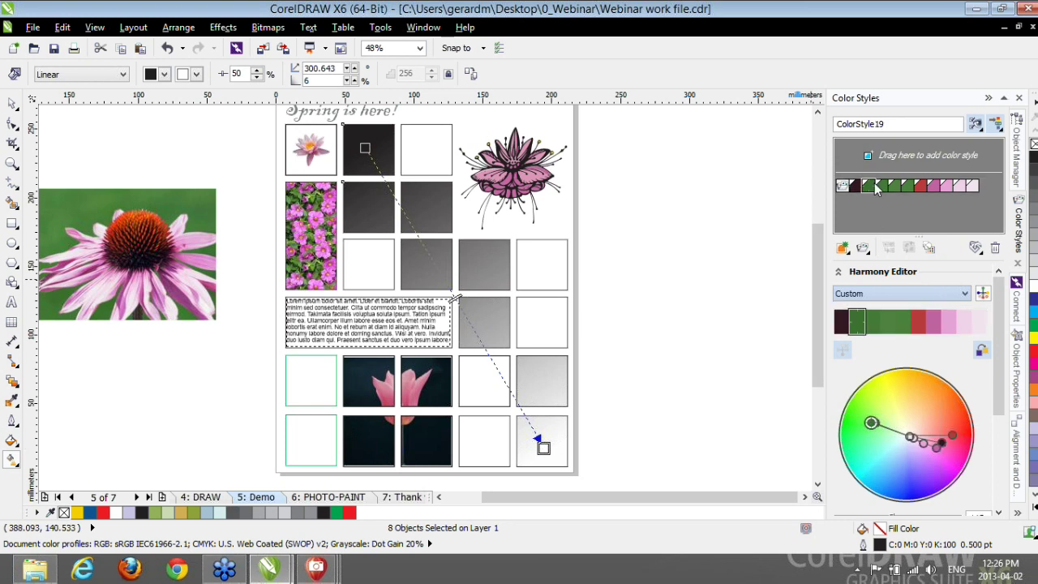
left_click_drag(876, 189, 367, 151)
left_click(947, 186)
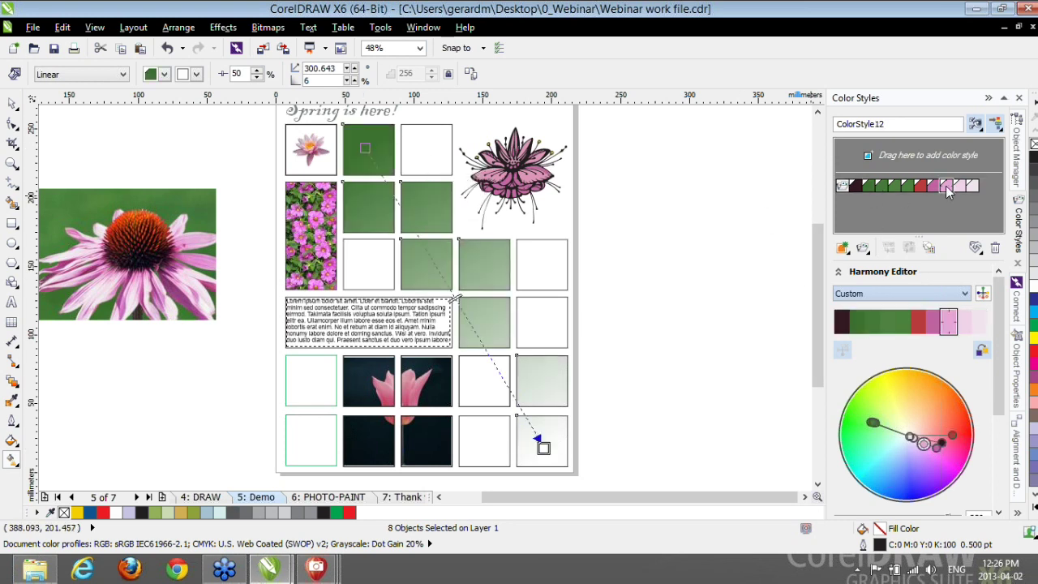
left_click_drag(947, 188, 542, 442)
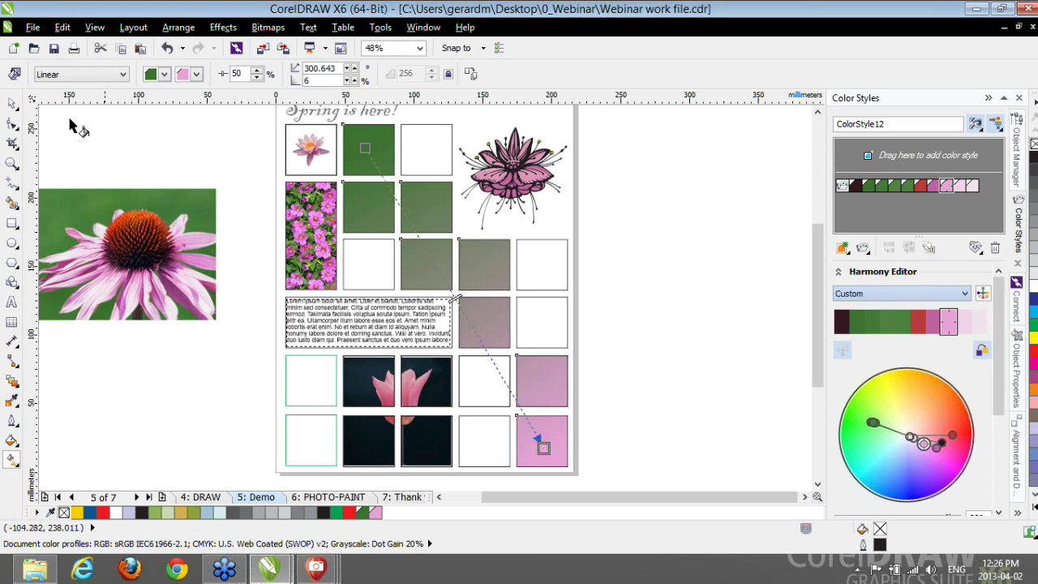
left_click(11, 103)
left_click(624, 209)
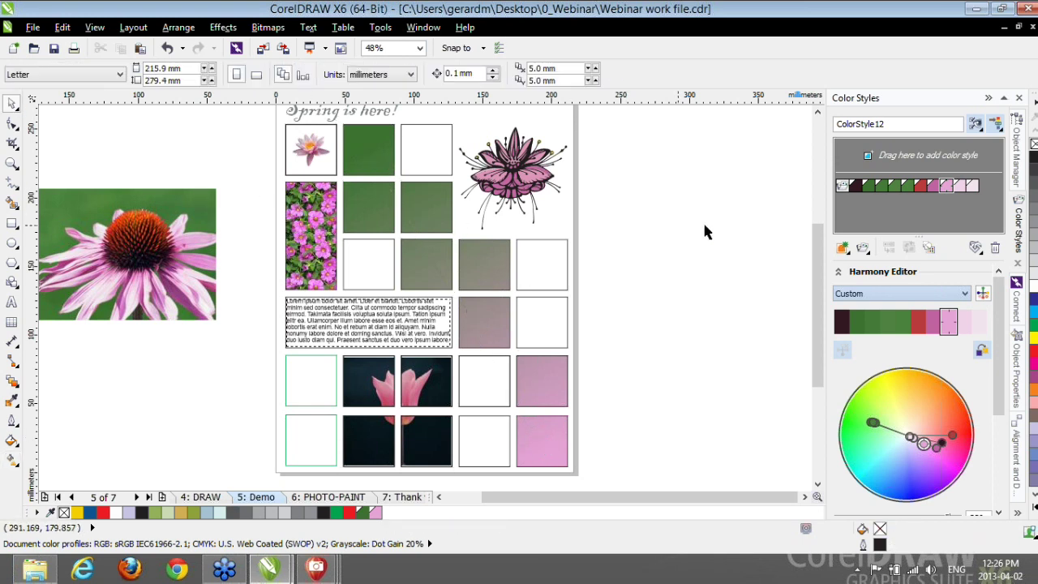
- Apply the Complementary rule to the harmony and rotate its hues to brown and blue, and on to purple and green
left_click(939, 295)
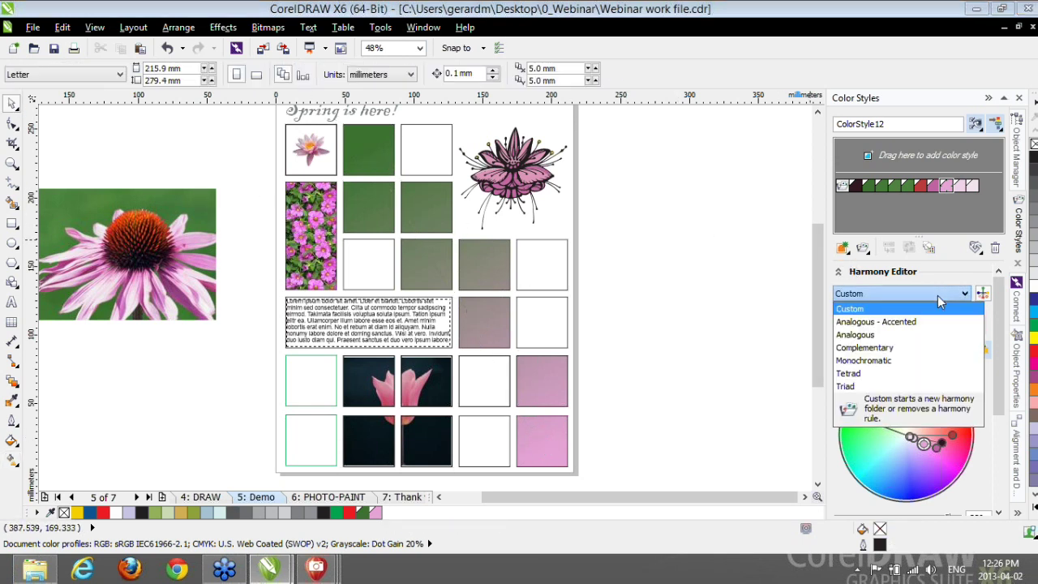
left_click(882, 348)
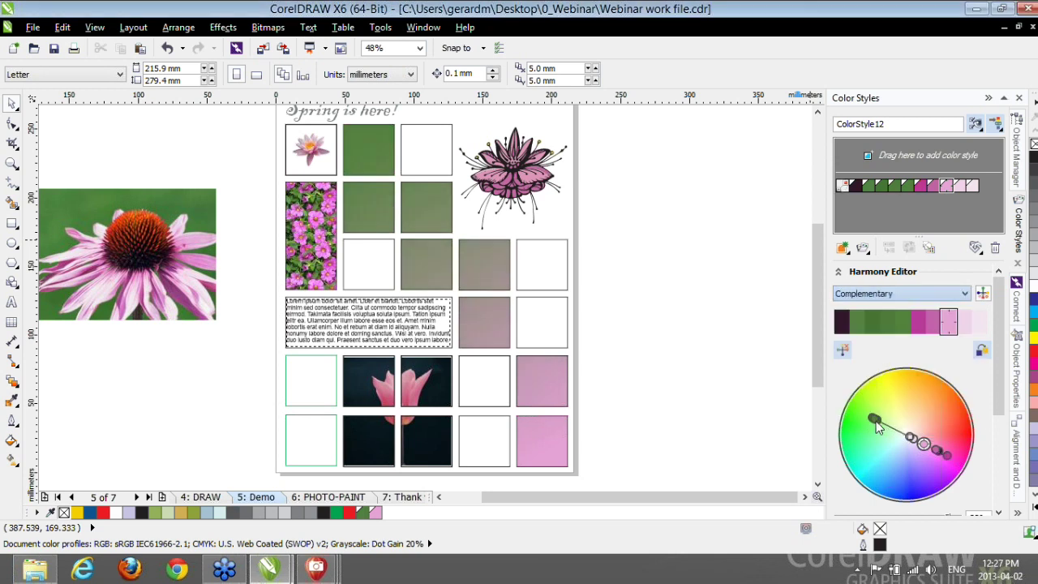
left_click_drag(876, 419, 925, 389)
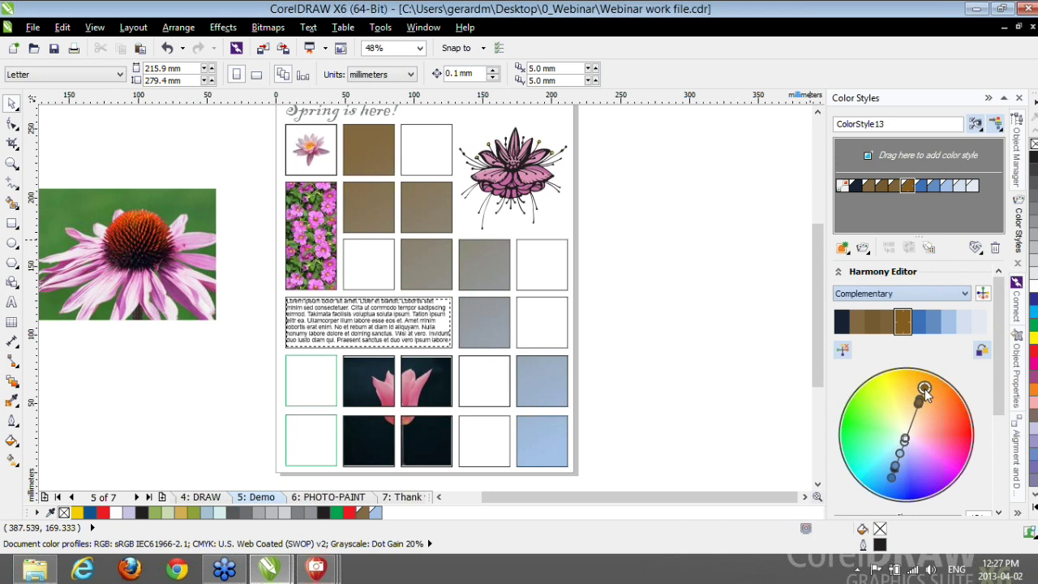
left_click_drag(925, 390, 957, 480)
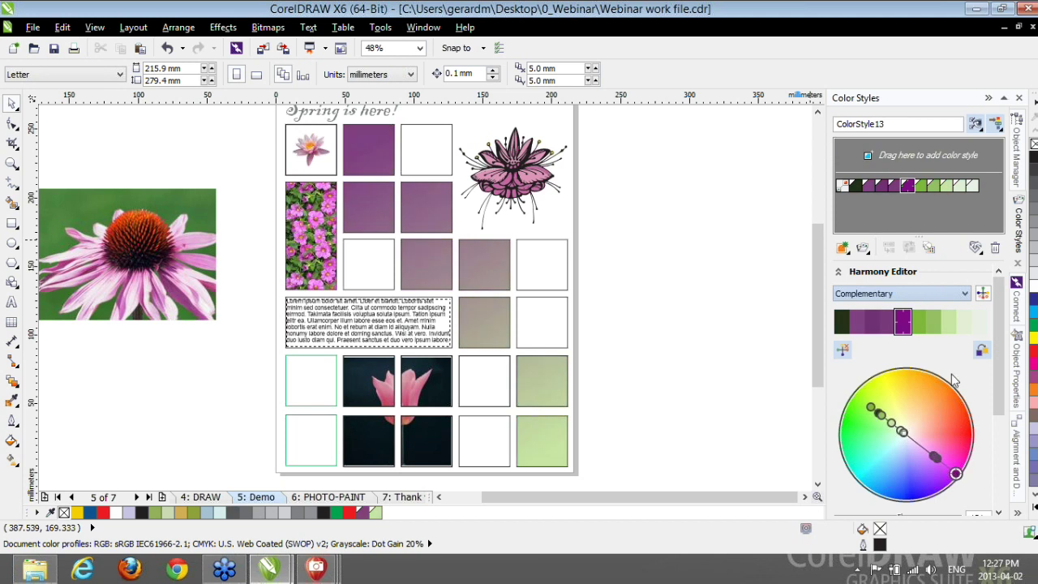
- Switch the harmony to the Monochromatic rule and shift its base hue from purple to green
left_click(954, 295)
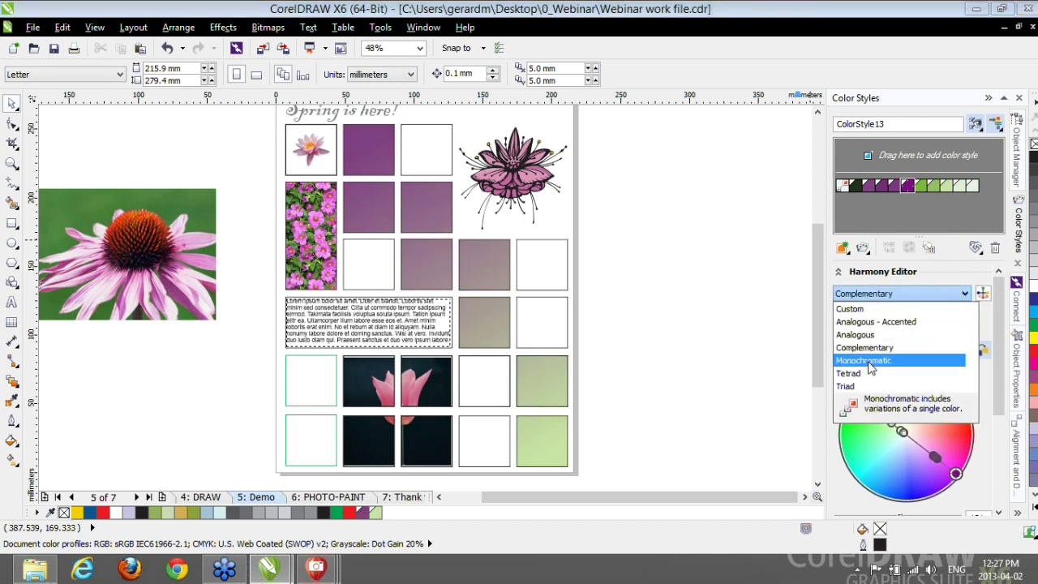
left_click(865, 360)
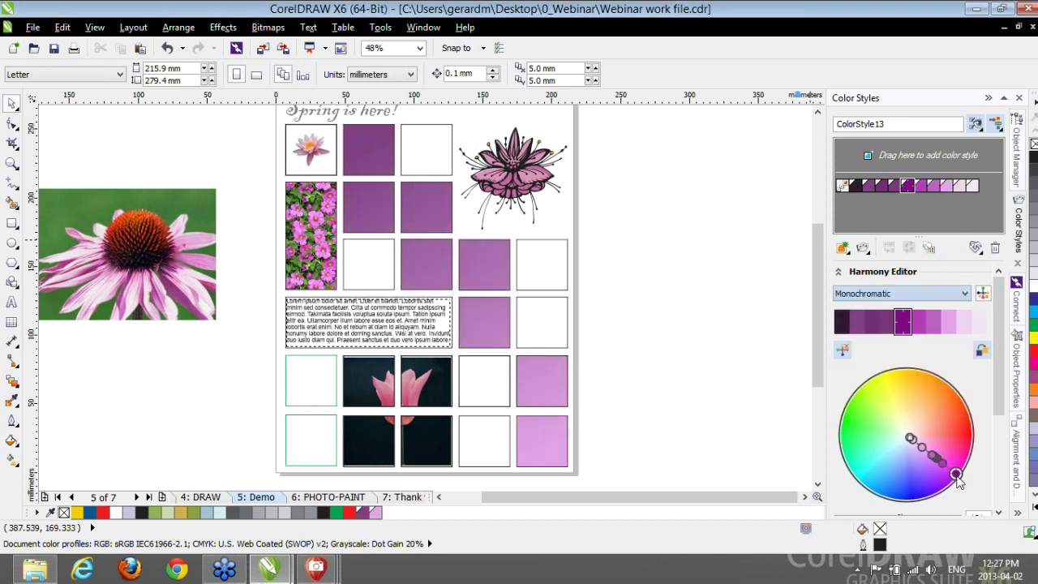
left_click_drag(956, 475, 864, 409)
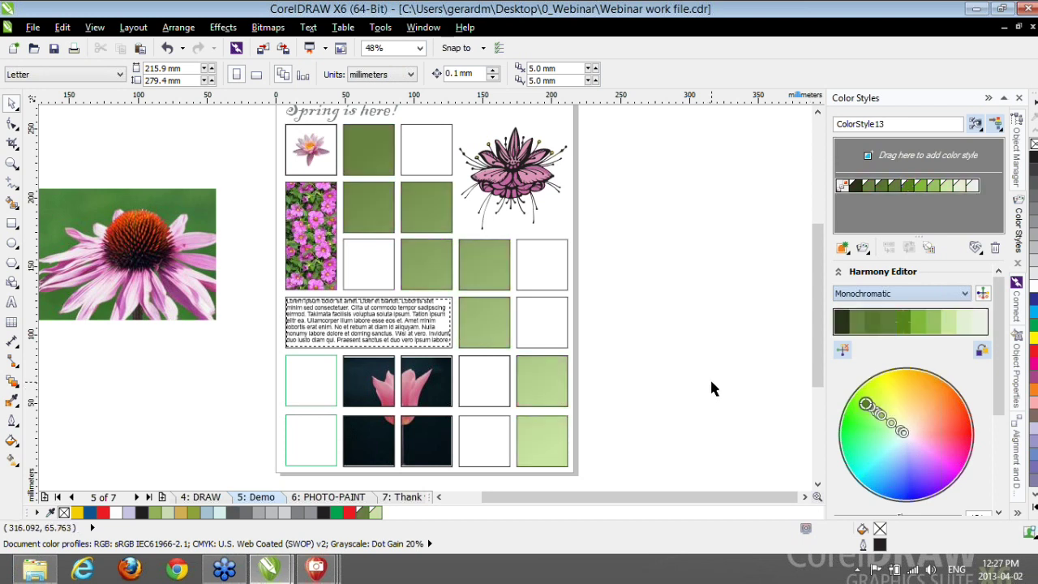
- Collapse the Color Styles docker and delete the coneflower photo beside the page
left_click(988, 98)
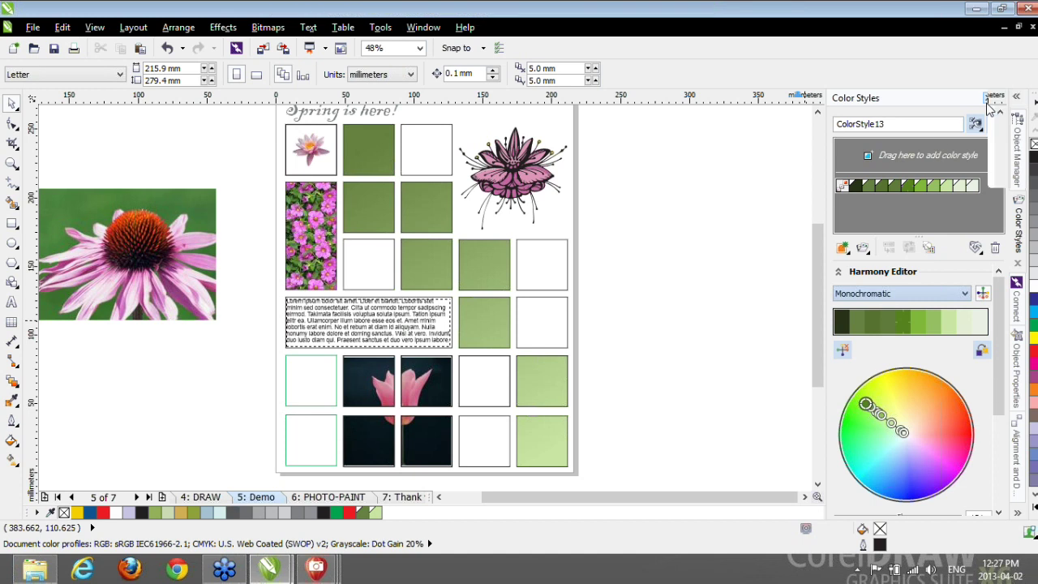
left_click(273, 273)
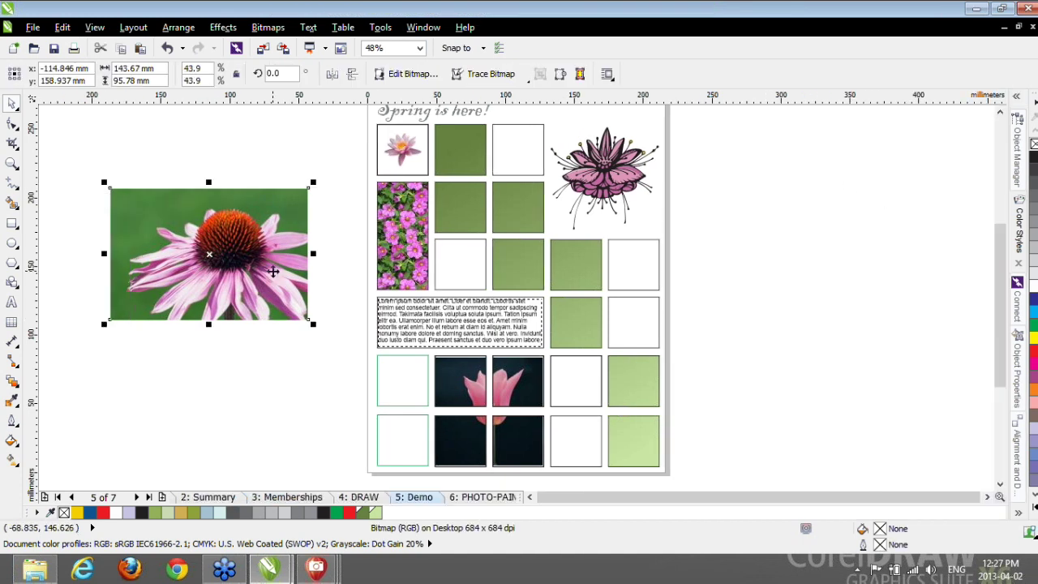
key("Delete")
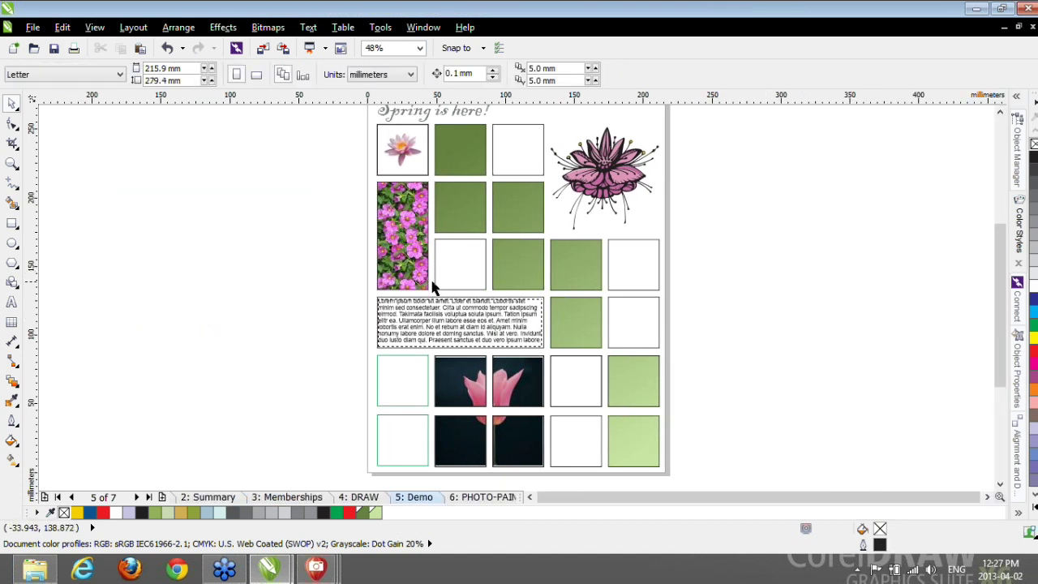
left_click_drag(1002, 258, 999, 253)
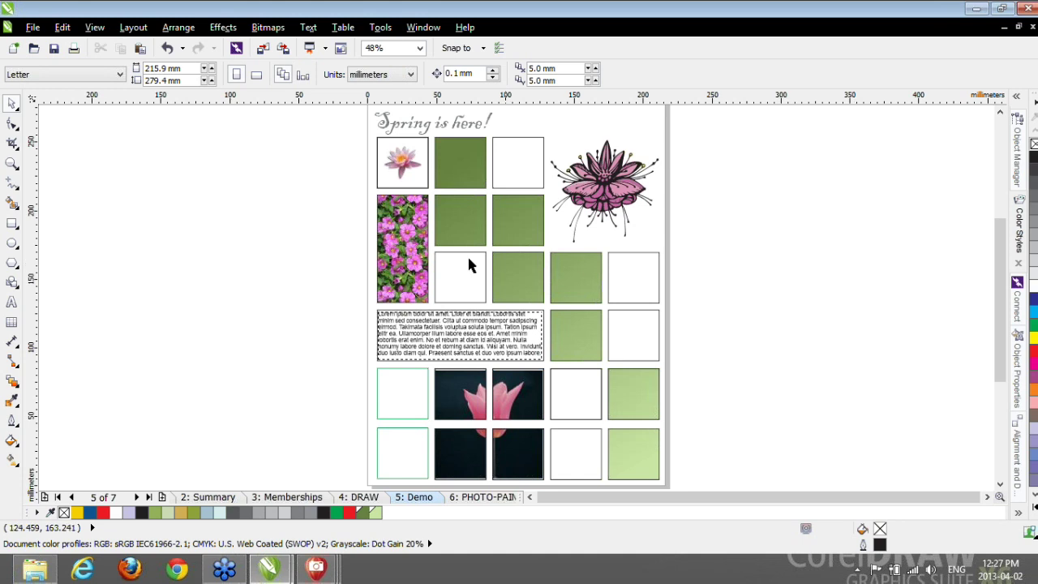
- Insert a QR code and put it in place of the green-outlined frame in the page's lower-left corner
left_click(63, 28)
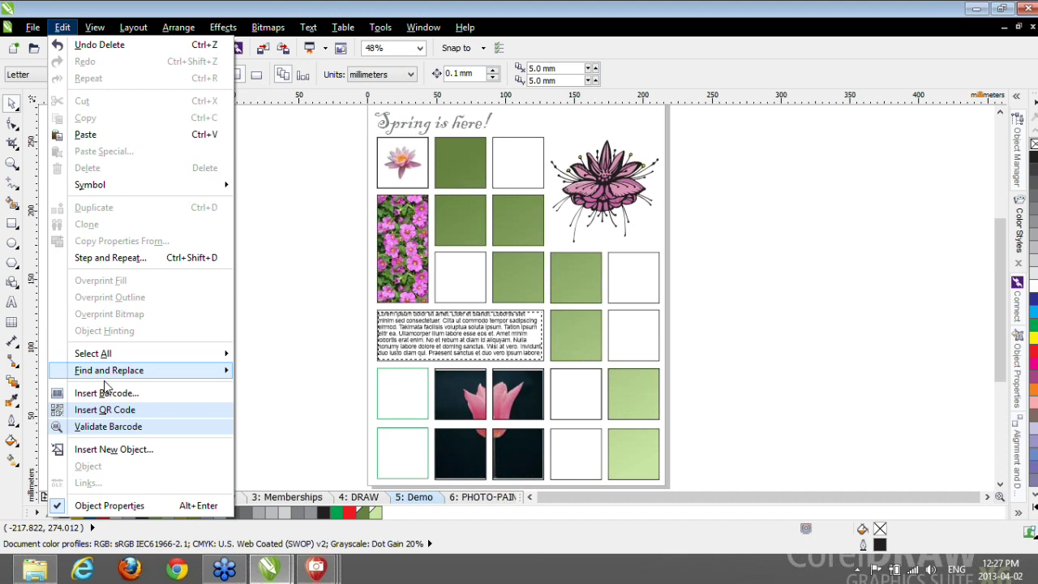
left_click(102, 408)
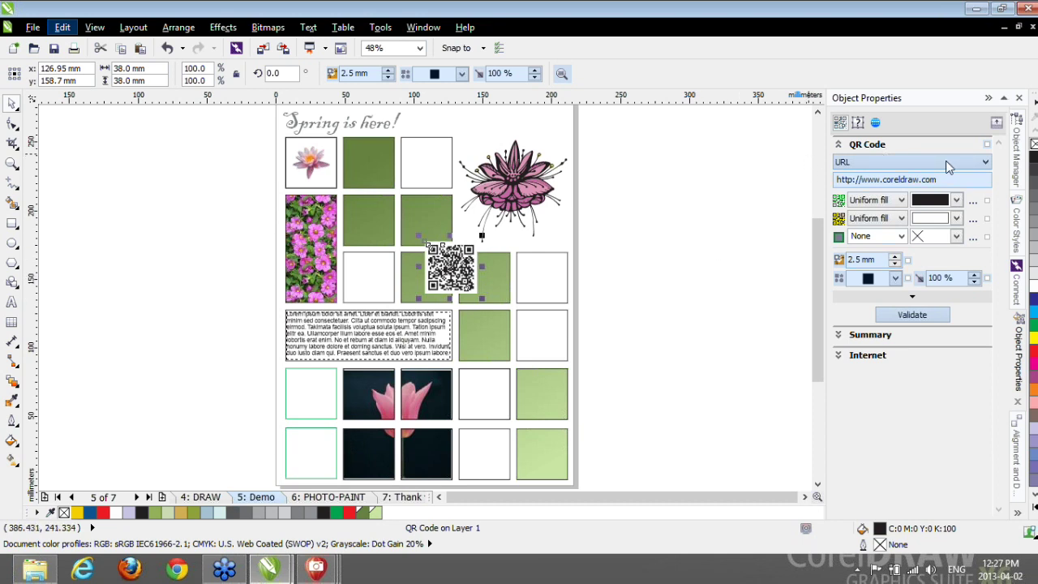
left_click(287, 444)
key("Delete")
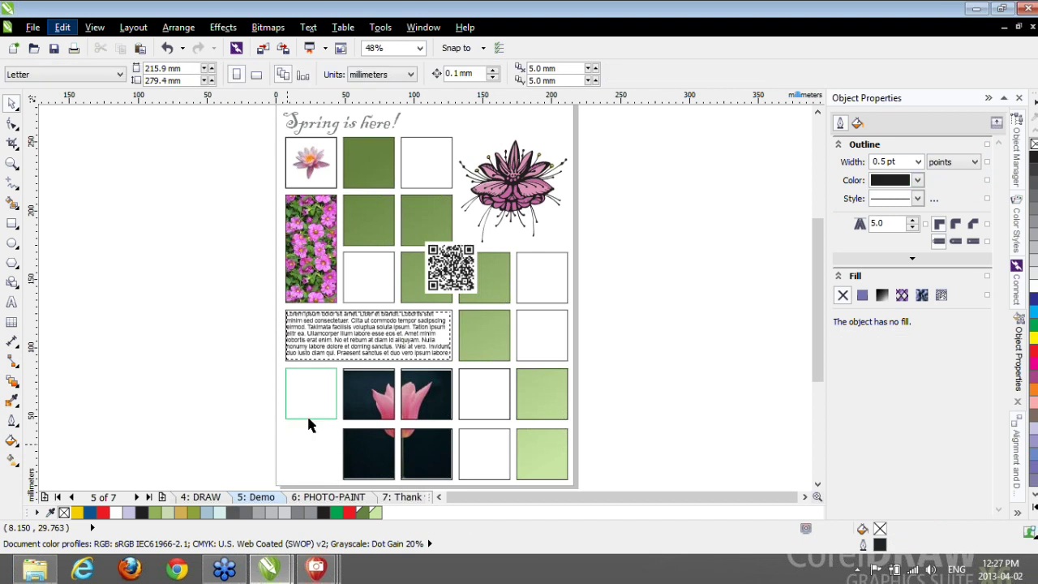
left_click(422, 288)
left_click_drag(421, 288, 347, 489)
key("z")
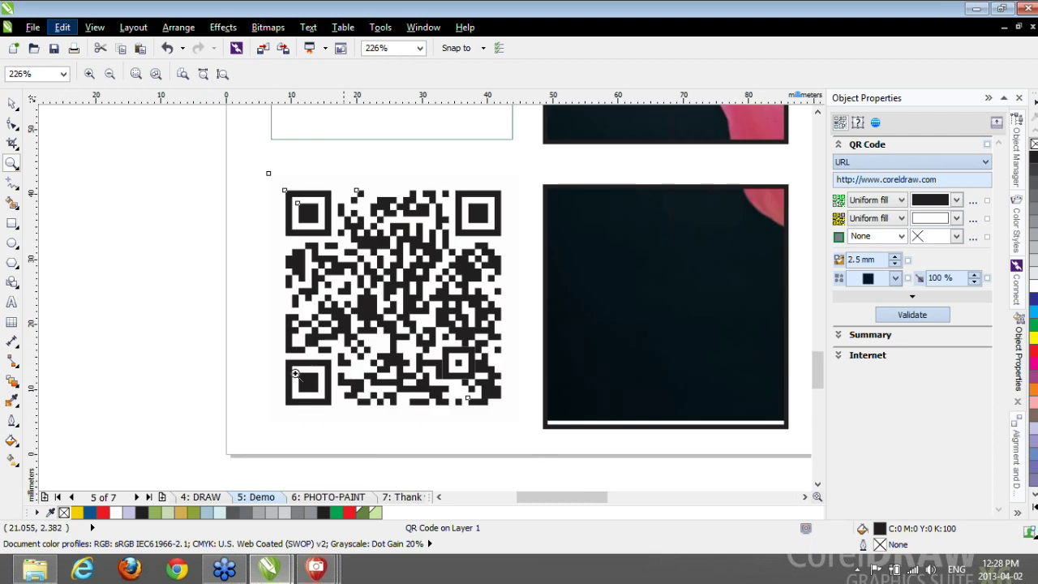
left_click(11, 103)
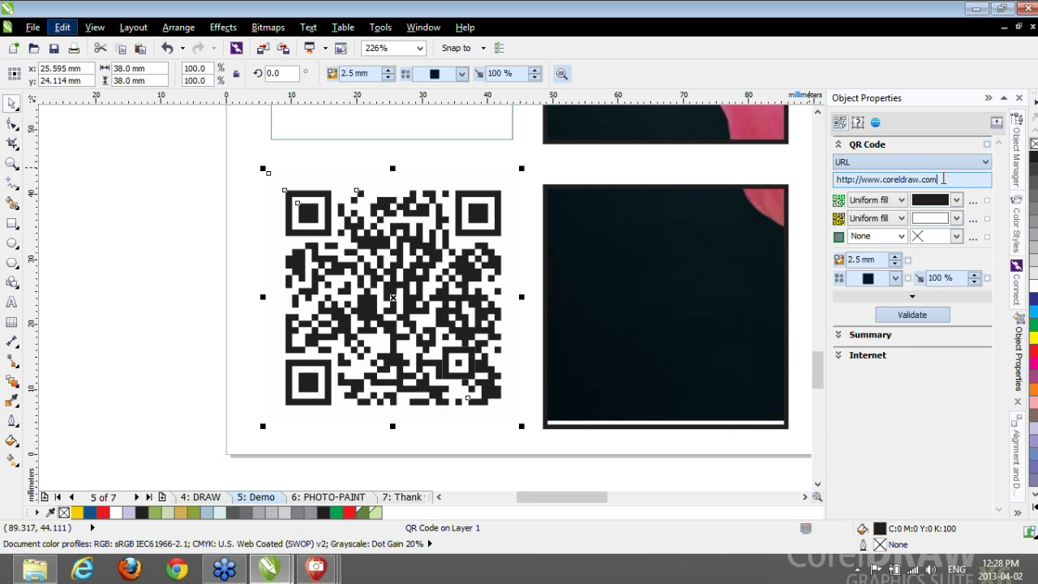
left_click_drag(939, 179, 883, 170)
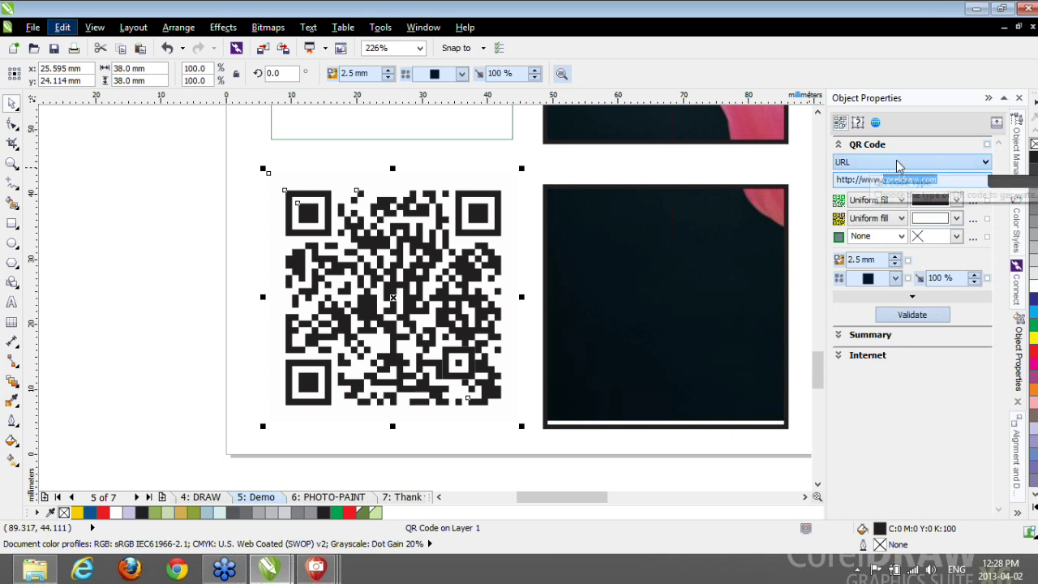
type("coel")
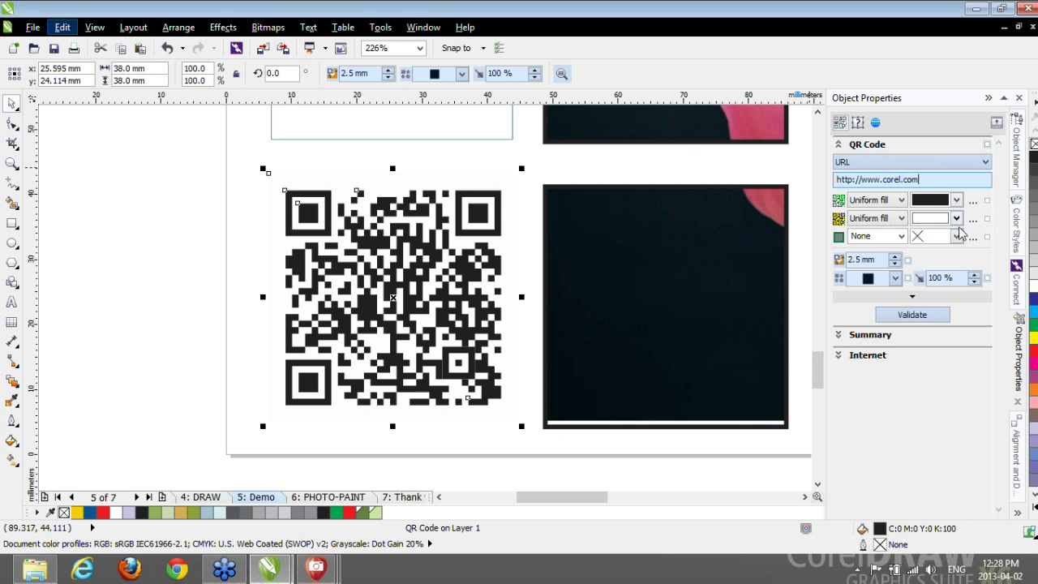
left_click(895, 278)
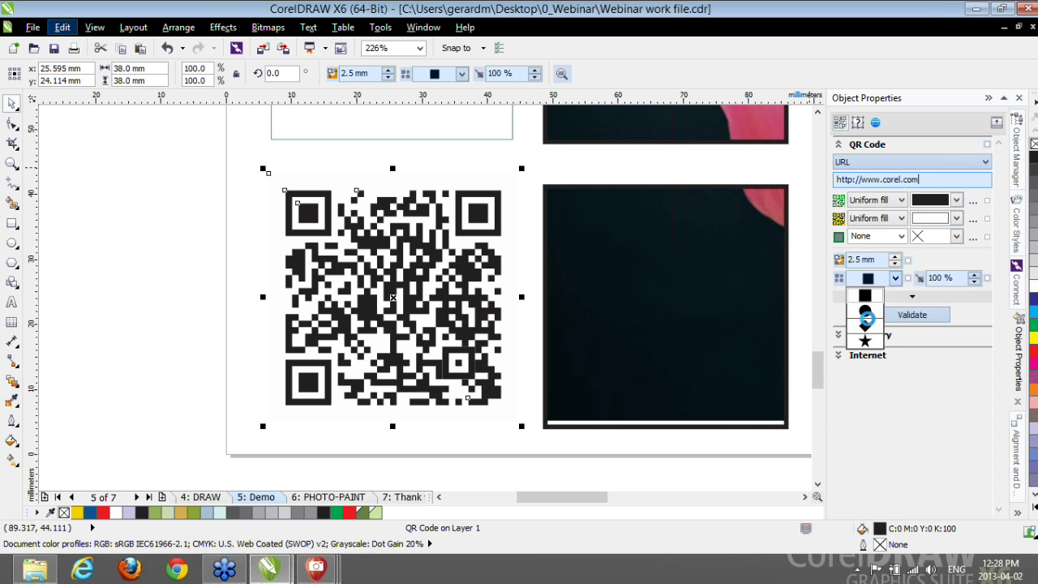
left_click(869, 313)
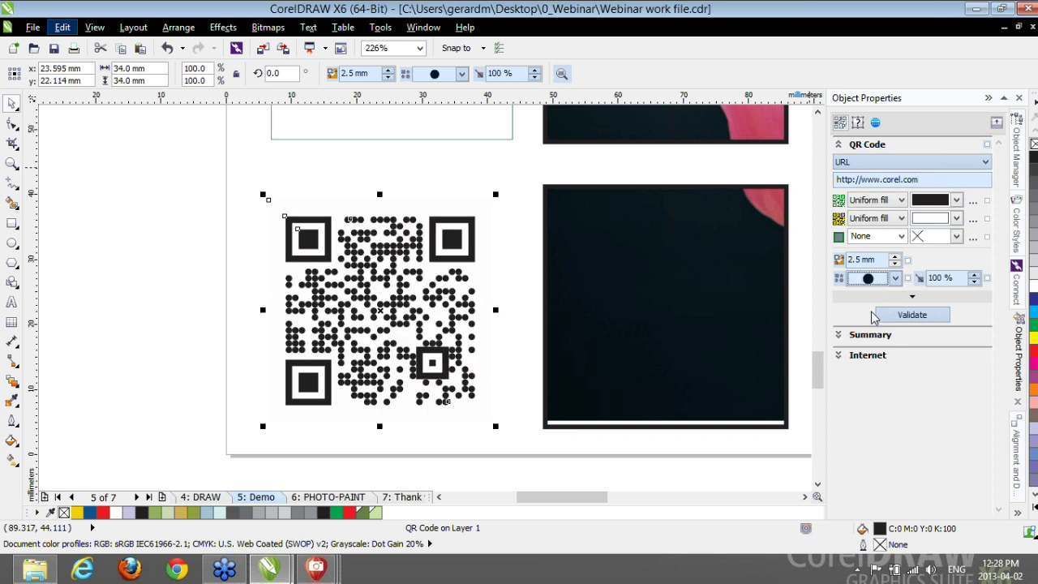
- Give the QR code a light purple uniform background and validate the code
left_click(957, 218)
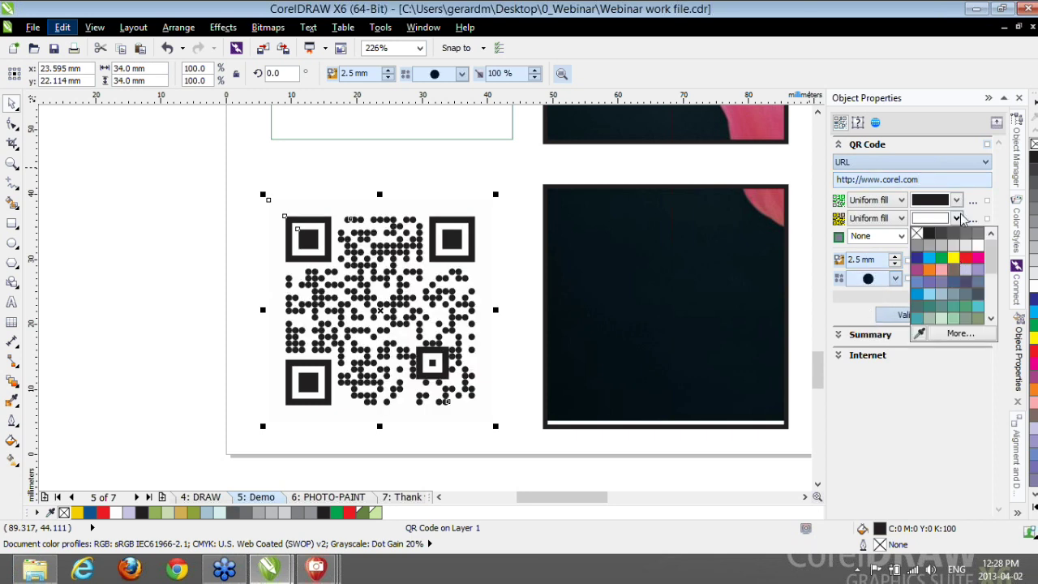
left_click(961, 271)
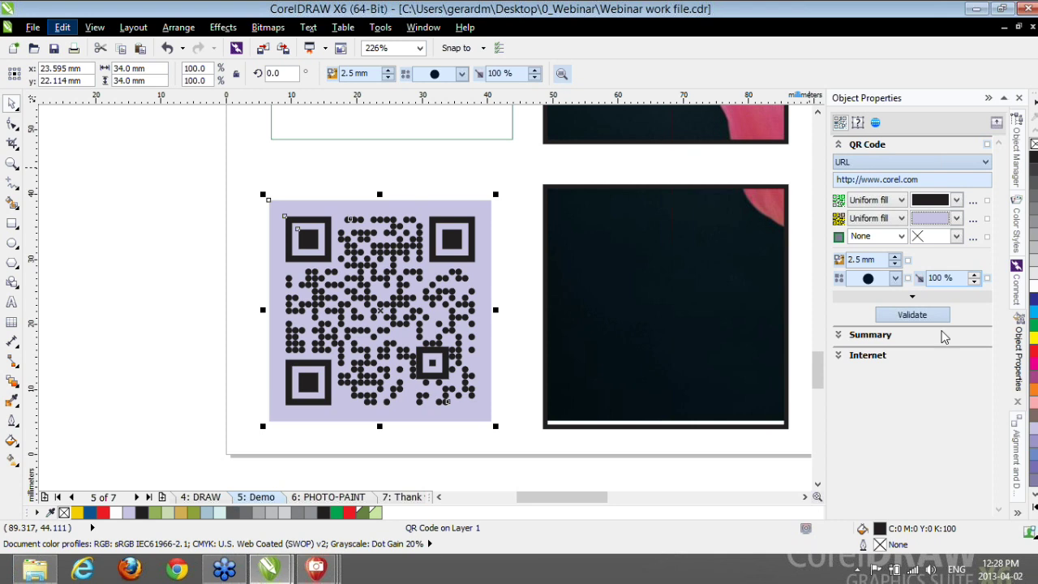
left_click(914, 321)
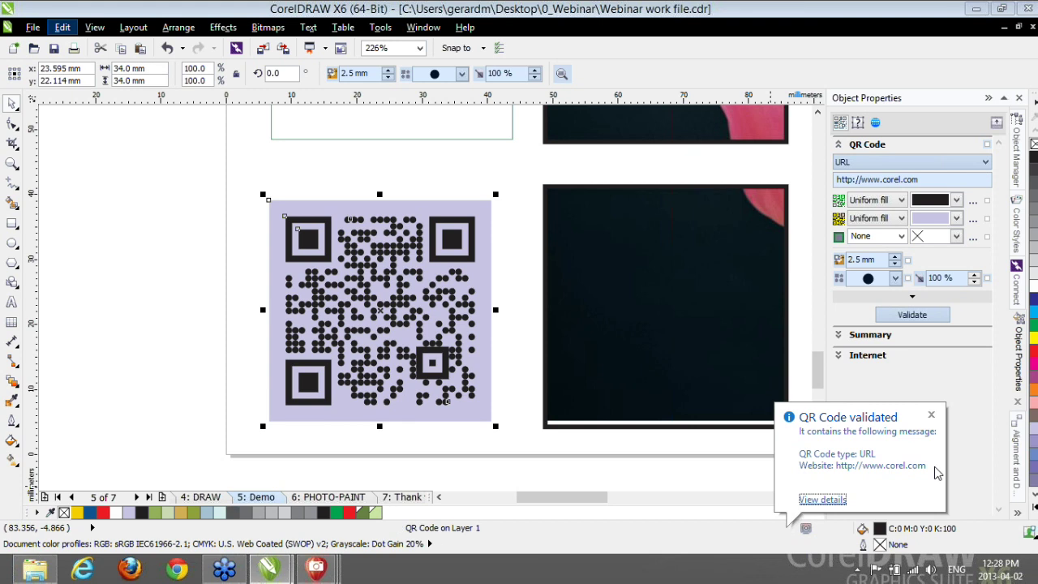
- Change the QR code's pixel fill to white and validate the code again
left_click(957, 200)
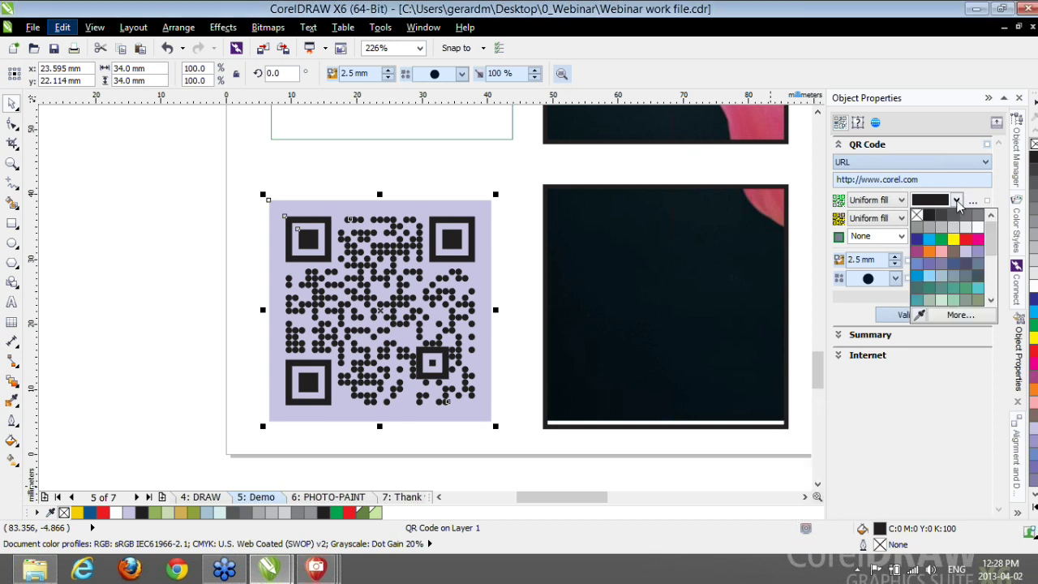
left_click(977, 213)
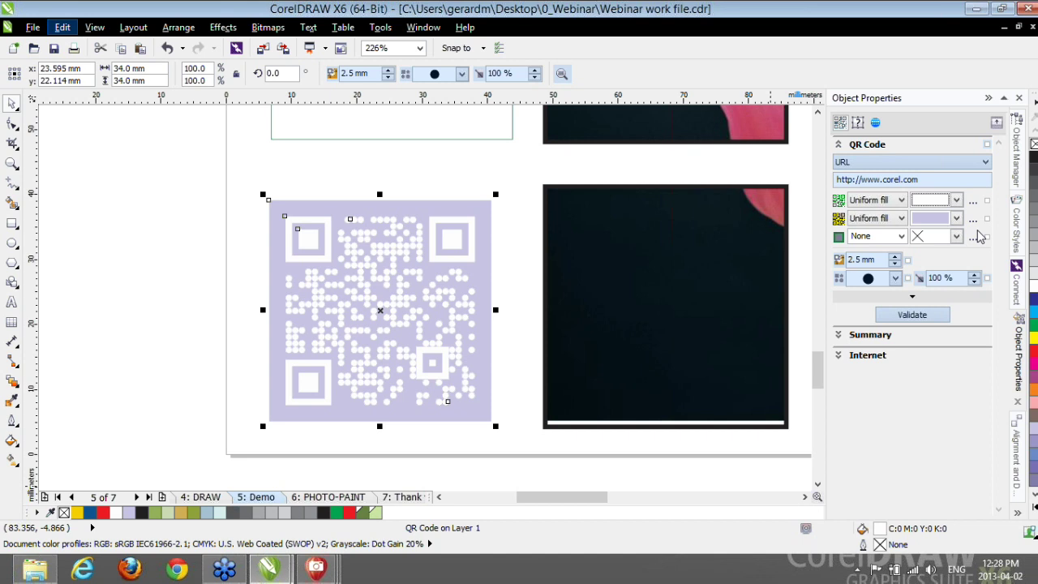
left_click(904, 318)
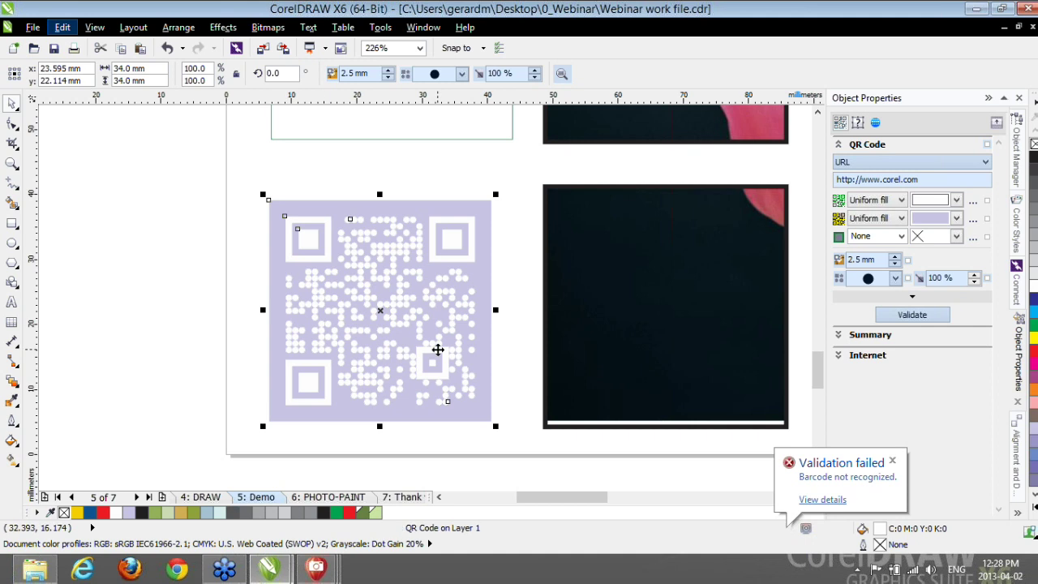
- Change the QR code's pixel fill to black and deselect the code
left_click(957, 200)
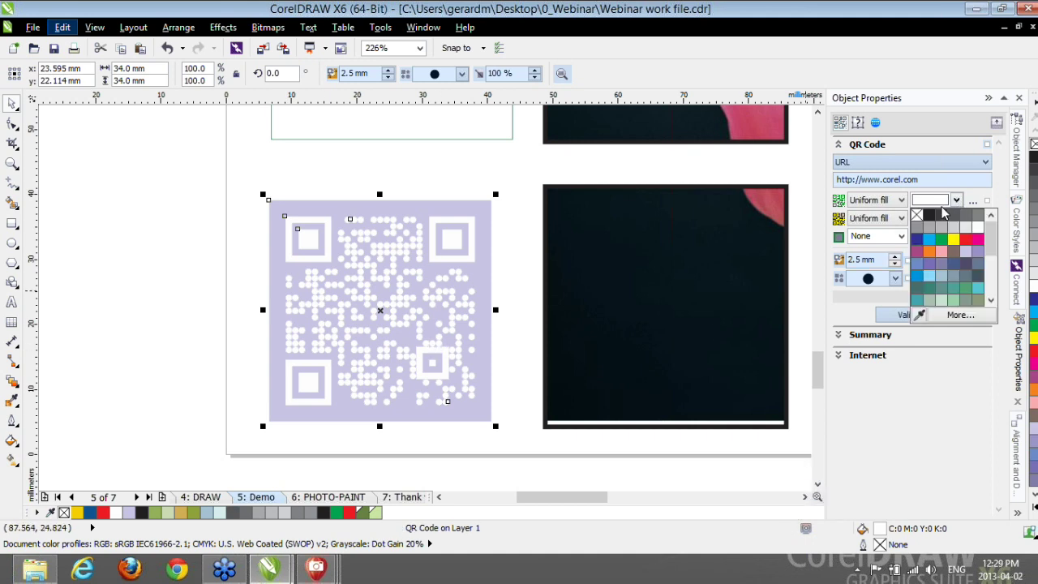
left_click(929, 215)
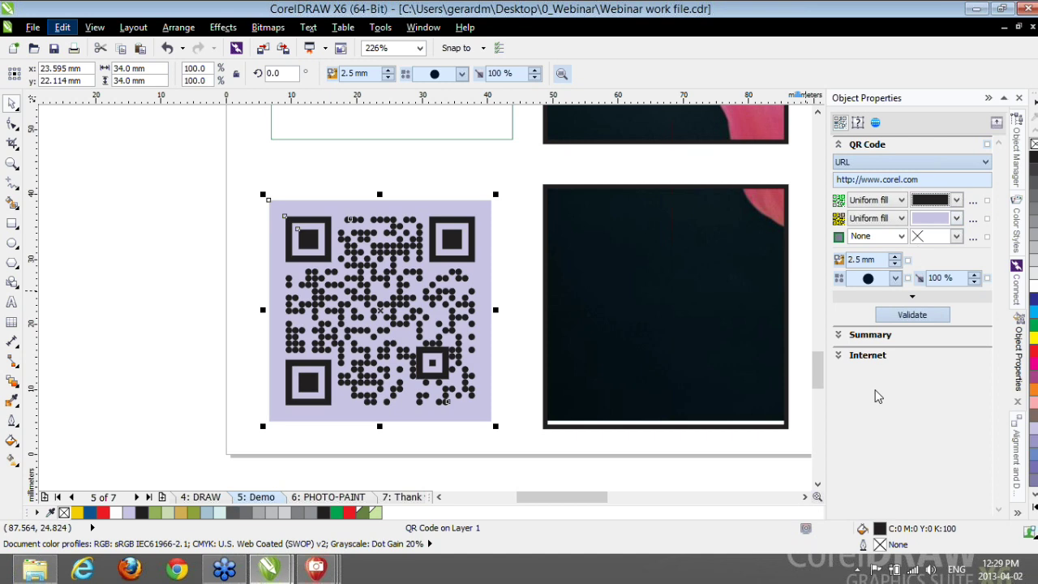
left_click(196, 268)
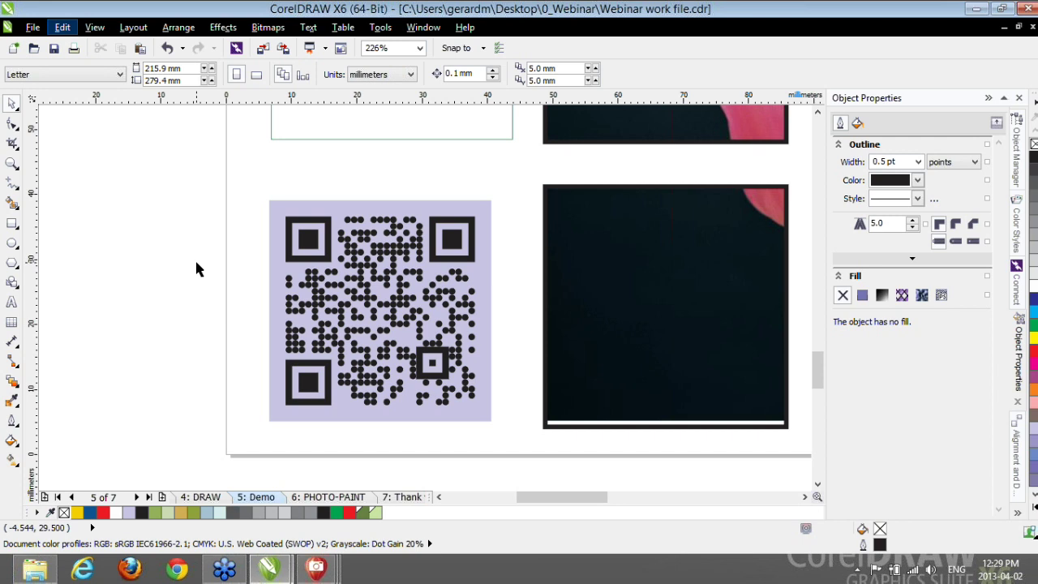
- Convert the "Spring is here!" heading text to curves
left_click(11, 163)
key("F4")
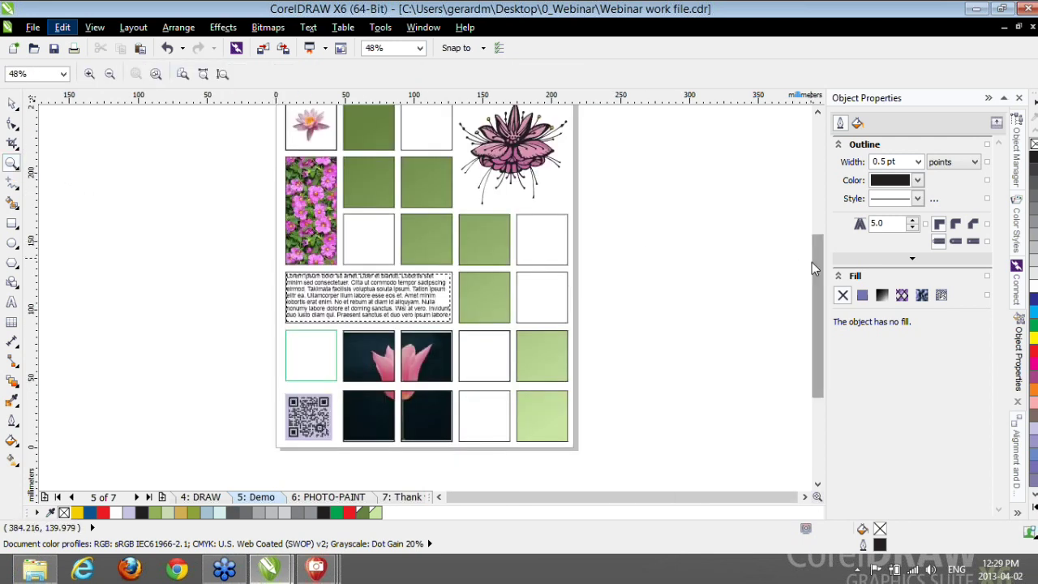
left_click_drag(815, 268, 23, 118)
left_click(12, 103)
key("z")
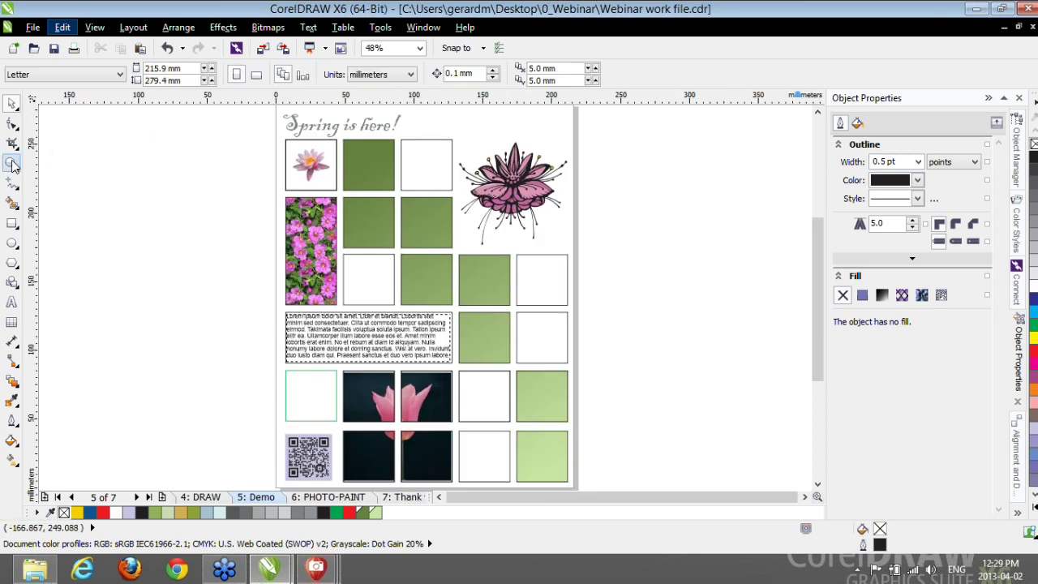
left_click_drag(272, 106, 341, 151)
left_click(14, 107)
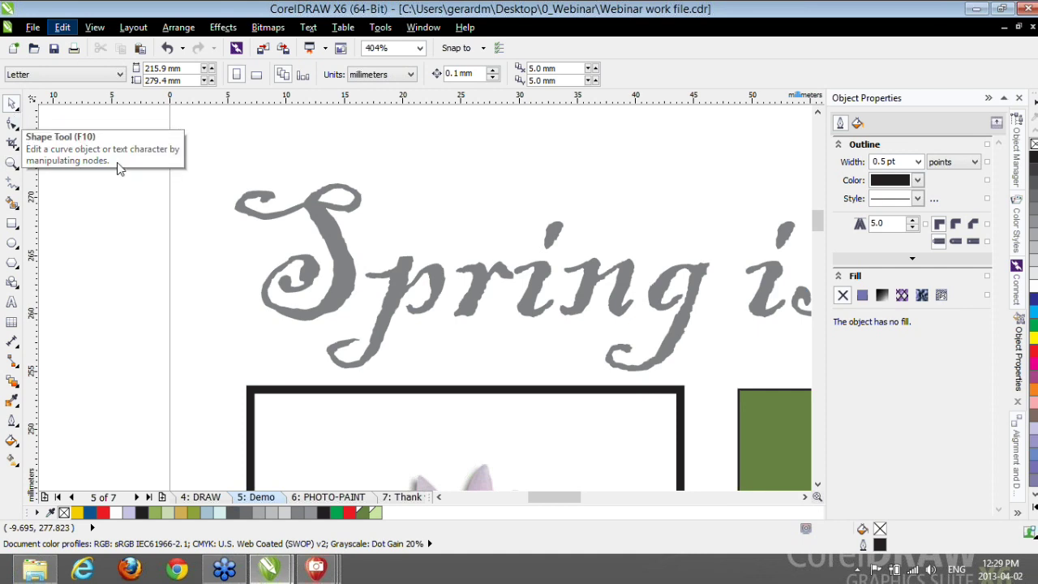
left_click(12, 122)
left_click(273, 221)
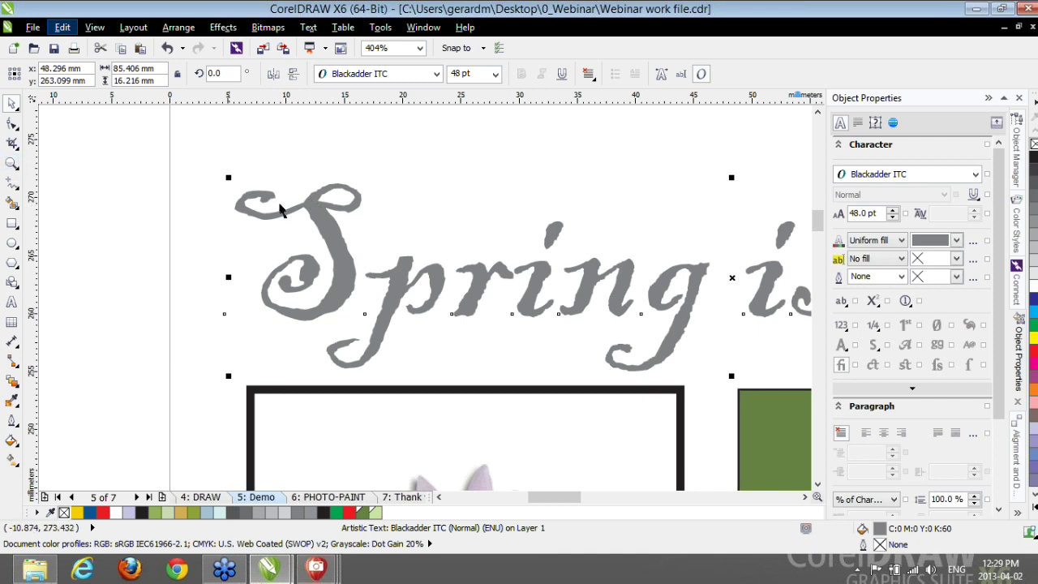
right_click(325, 268)
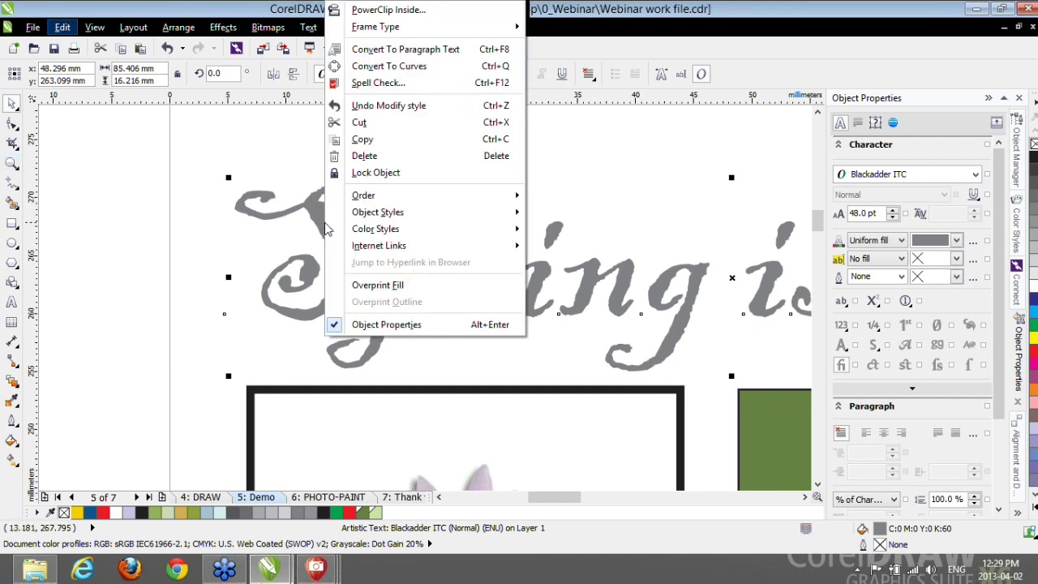
left_click(387, 65)
- Fill the converted "Spring is here!" heading with black
key("z")
left_click_drag(187, 172, 425, 373)
left_click(13, 104)
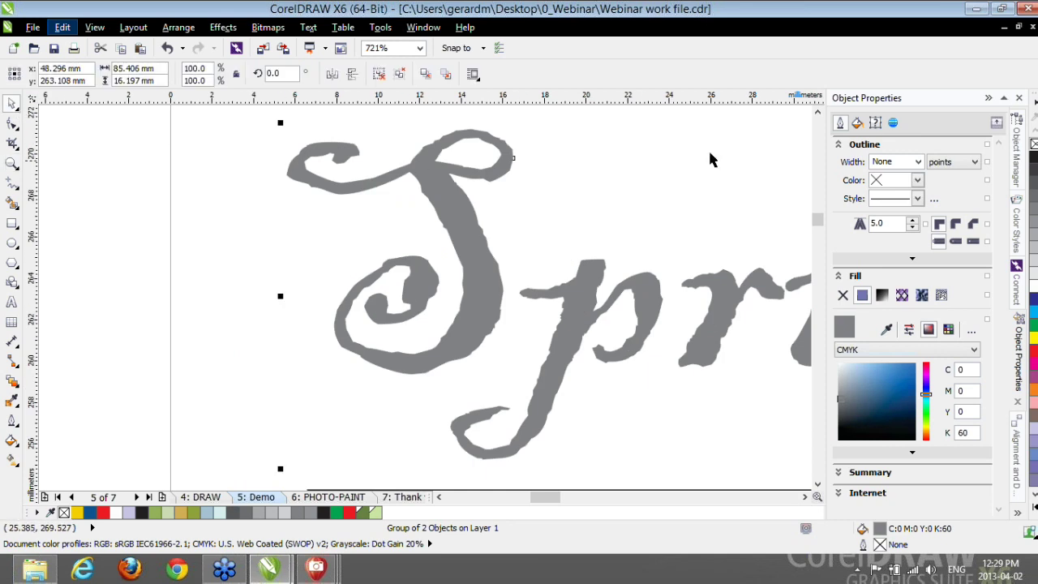
left_click(1033, 159)
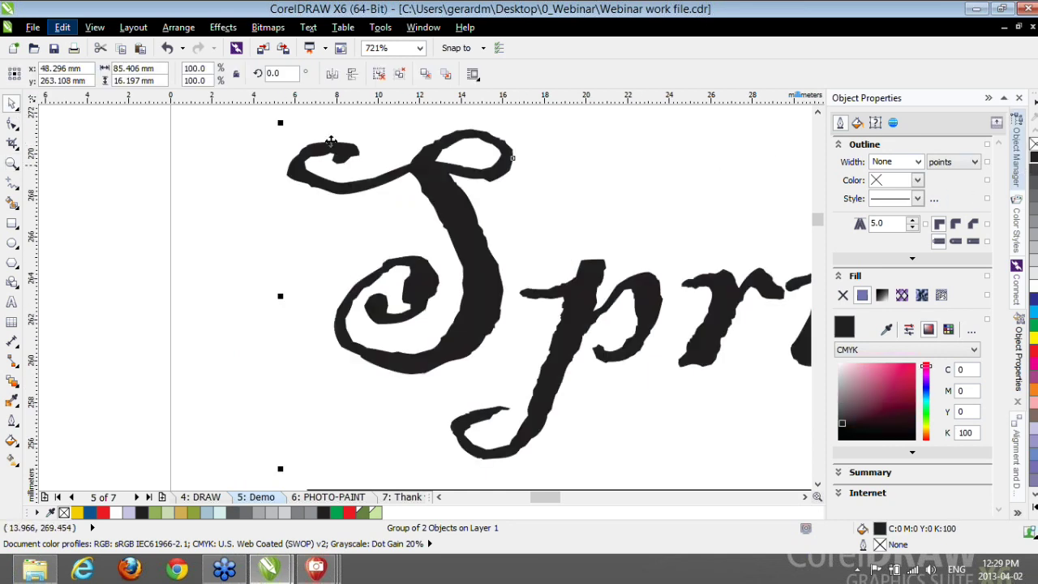
- Smooth the jagged edges of the heading's "S" and "p" using the Smooth tool with a 7.0 mm nib
left_click(13, 124)
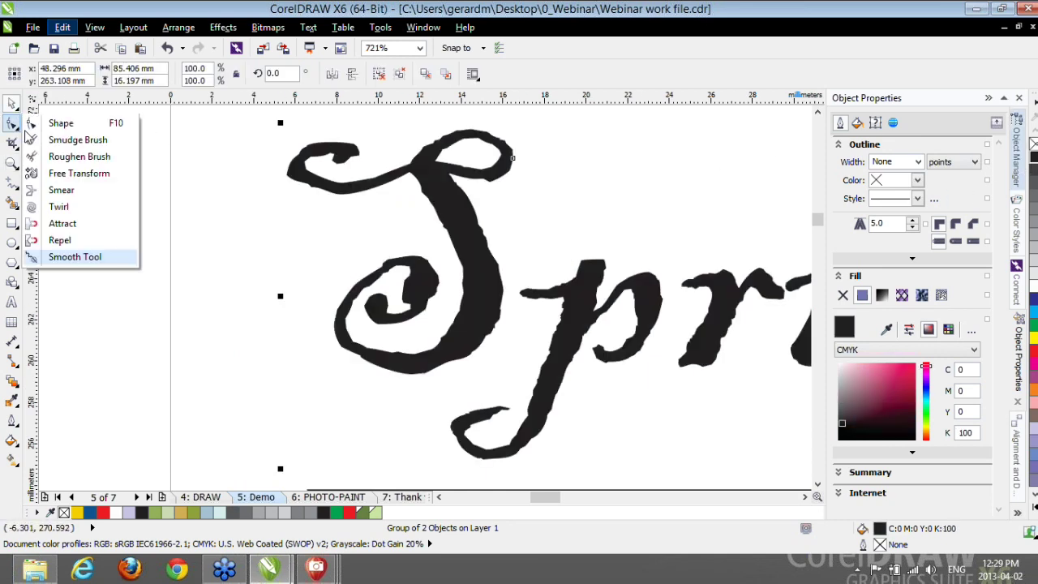
left_click(84, 256)
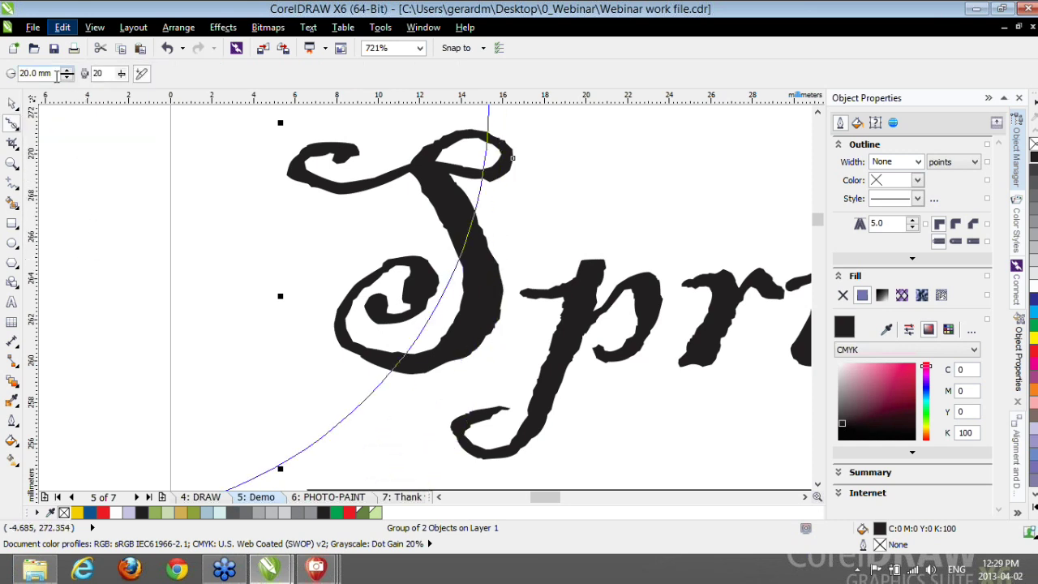
key("BackSpace")
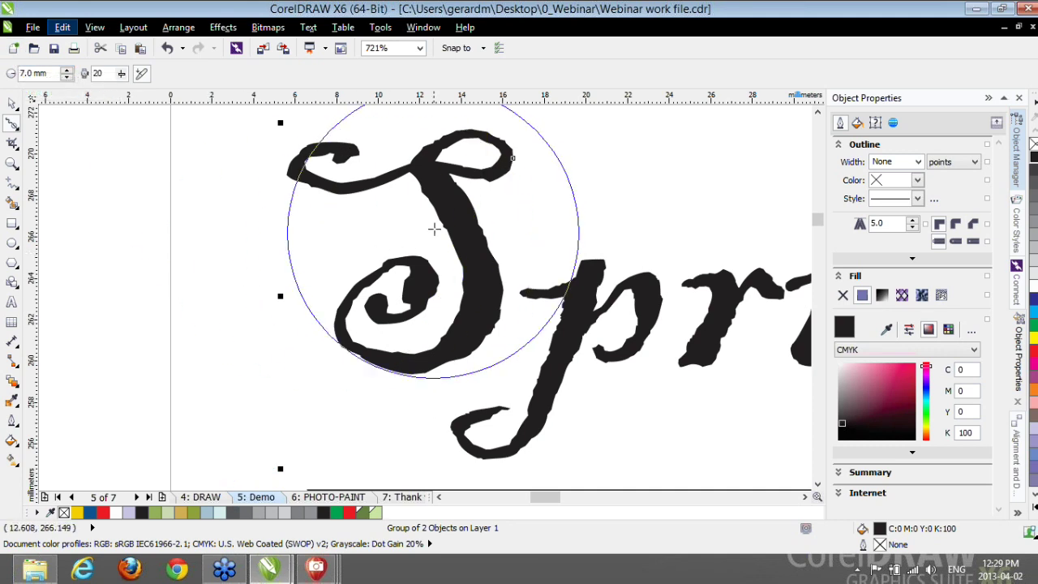
mouse_move(435, 229)
left_mouse_down()
mouse_move(435, 186)
mouse_move(449, 220)
mouse_move(522, 273)
mouse_move(499, 349)
mouse_move(475, 354)
left_mouse_up()
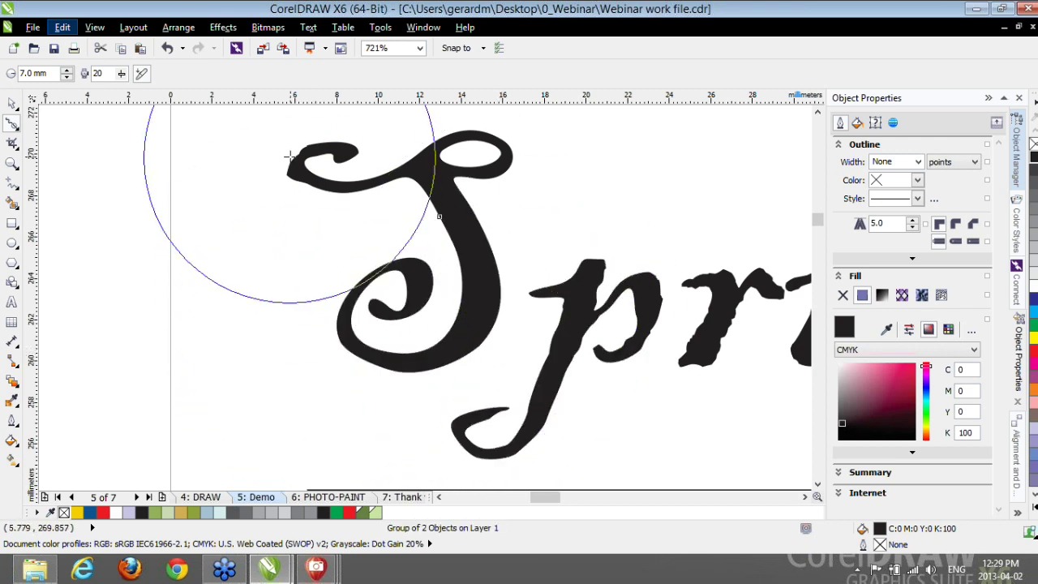
mouse_move(290, 156)
left_mouse_down()
mouse_move(447, 264)
mouse_move(611, 276)
mouse_move(491, 444)
left_mouse_up()
double_click(12, 163)
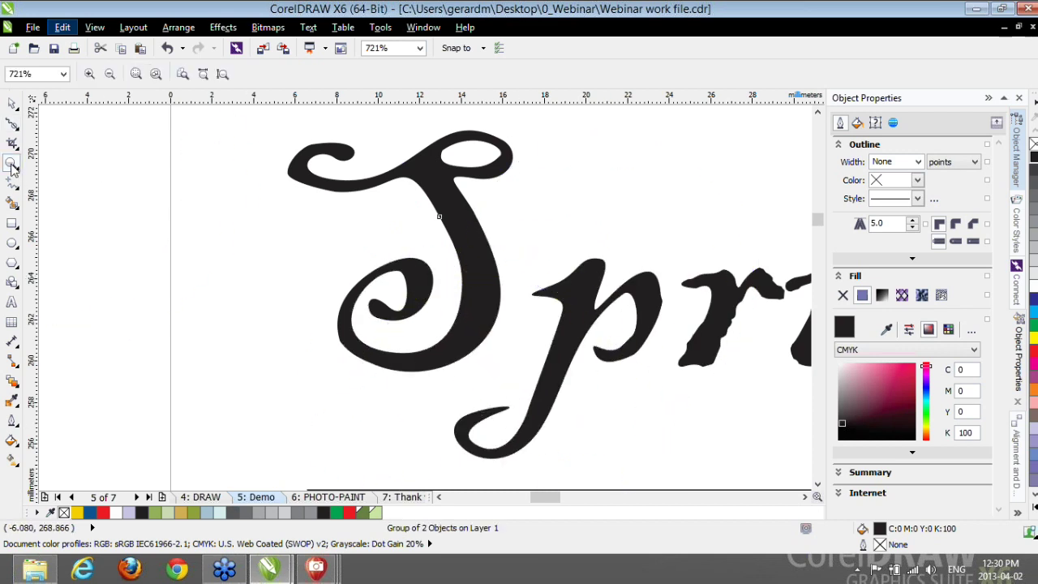
left_click(11, 103)
left_click(116, 167)
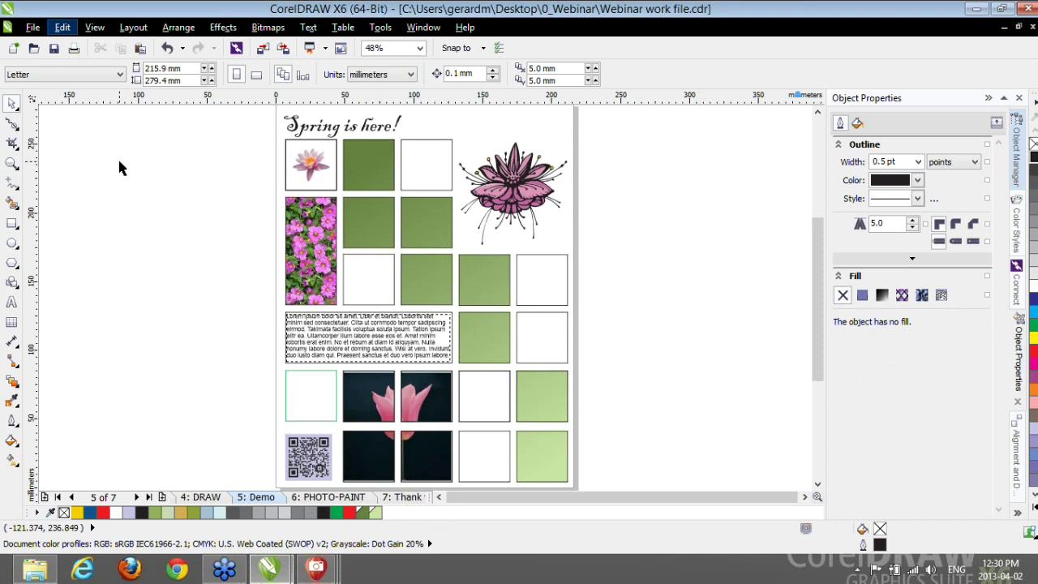
- Show the PHOTO-PAINT page of the presentation, and switch to 1_Alignment Guides.cpt in Corel PHOTO-PAINT
left_click(328, 498)
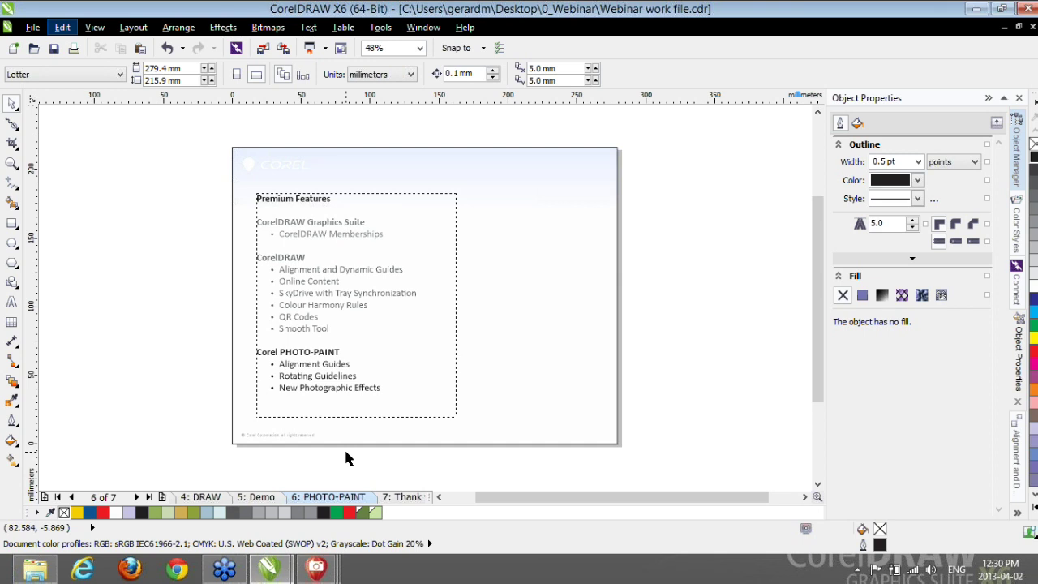
left_click(318, 572)
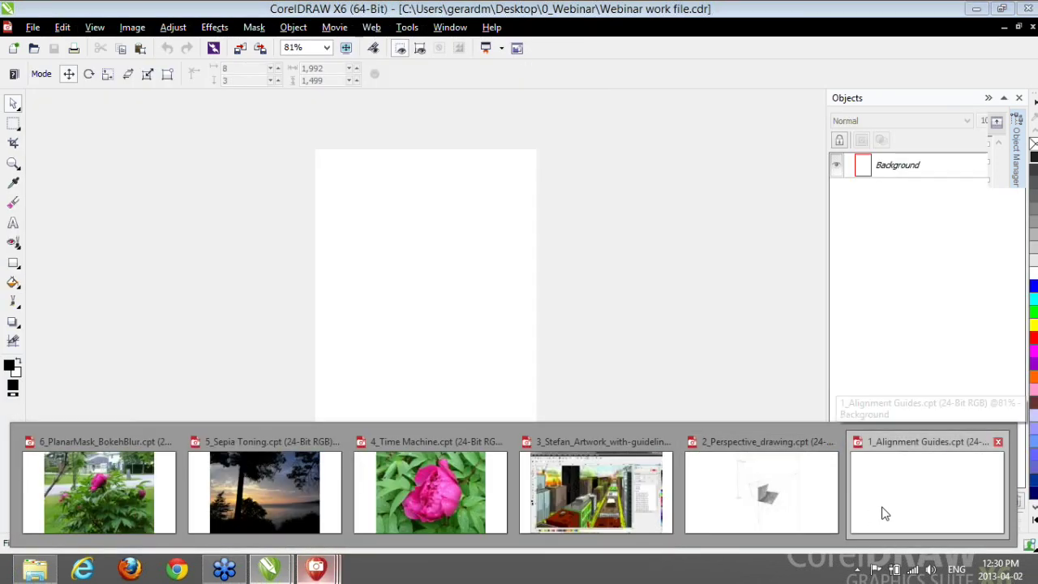
left_click(884, 512)
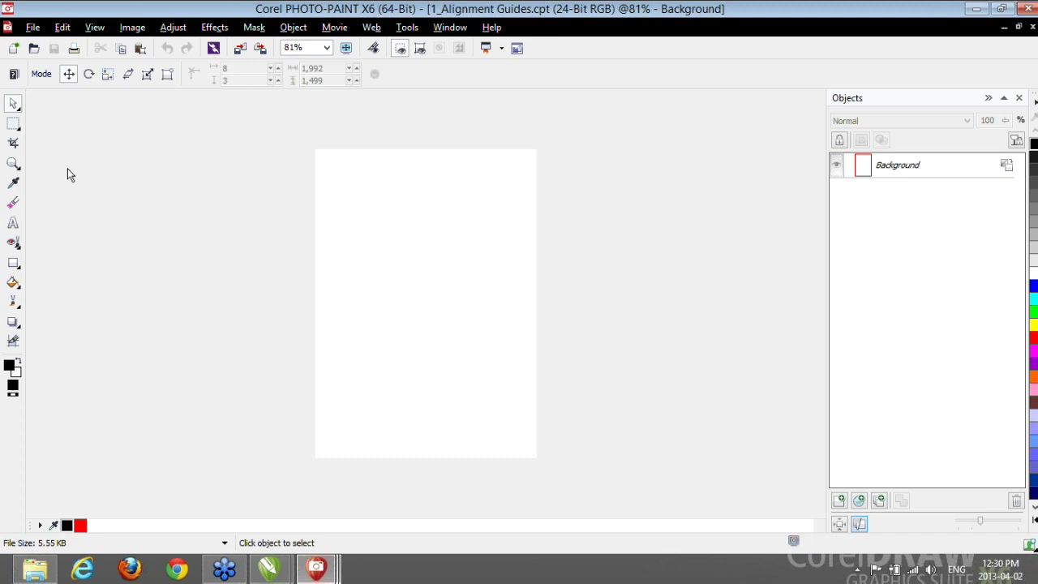
key("z")
left_click_drag(286, 133, 578, 482)
left_click(17, 100)
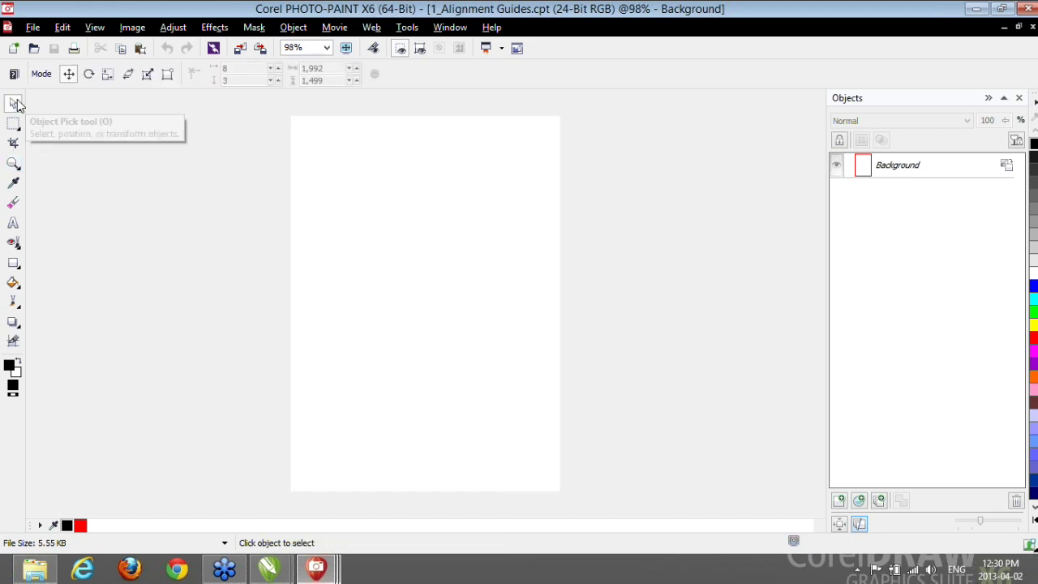
left_click(95, 29)
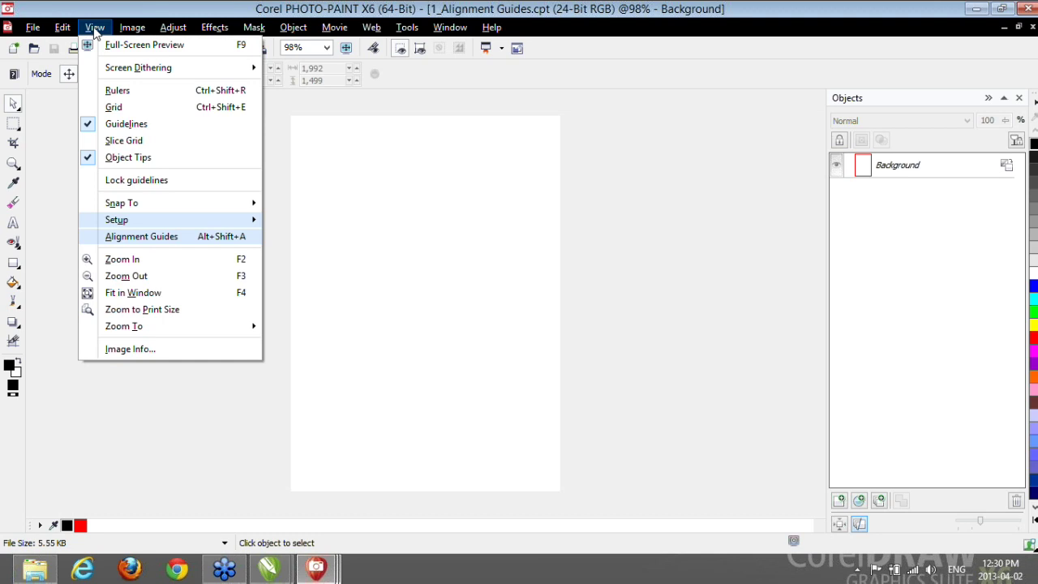
mouse_move(450, 29)
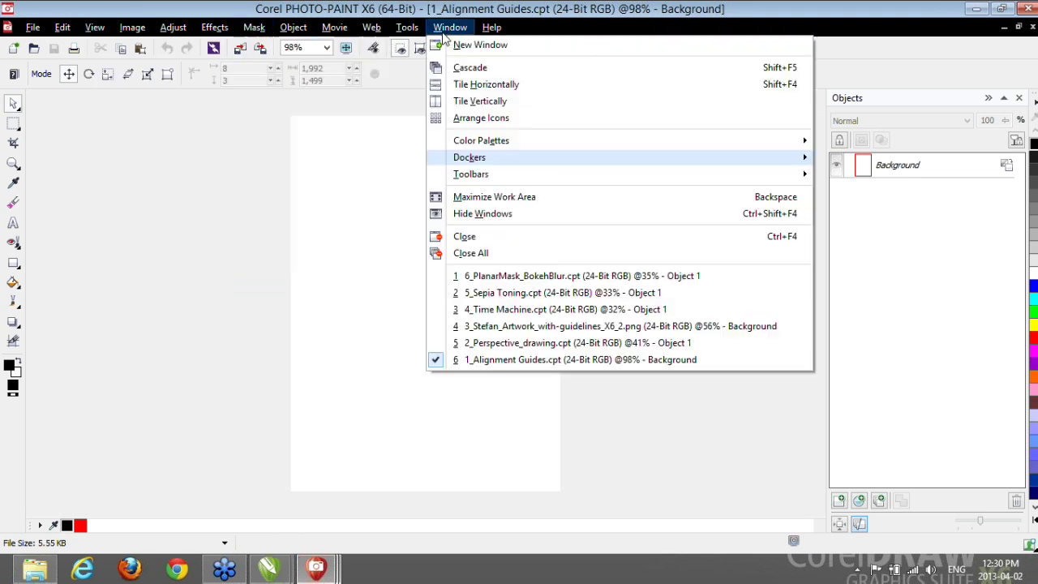
mouse_move(653, 163)
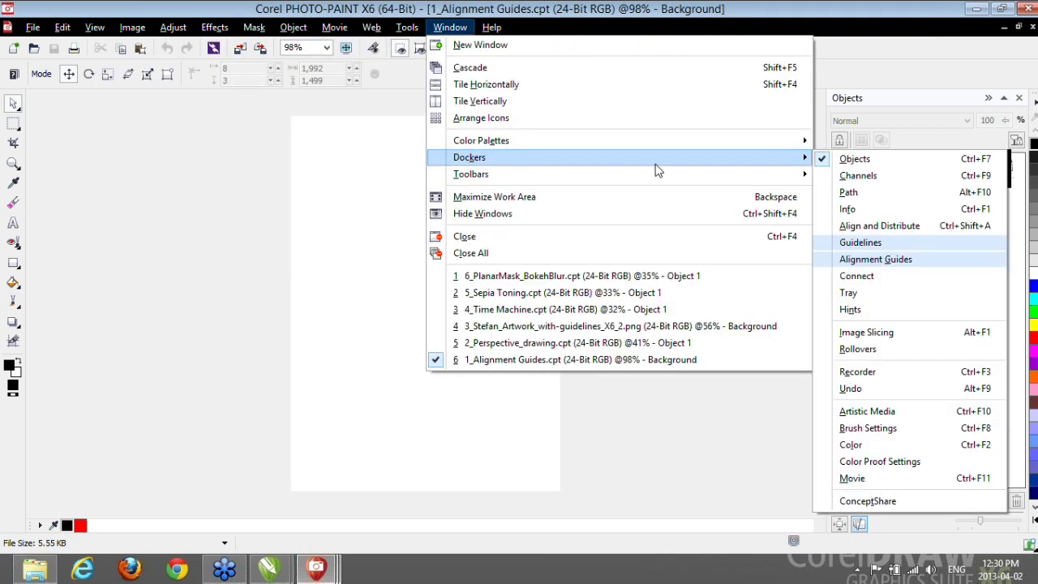
left_click(856, 257)
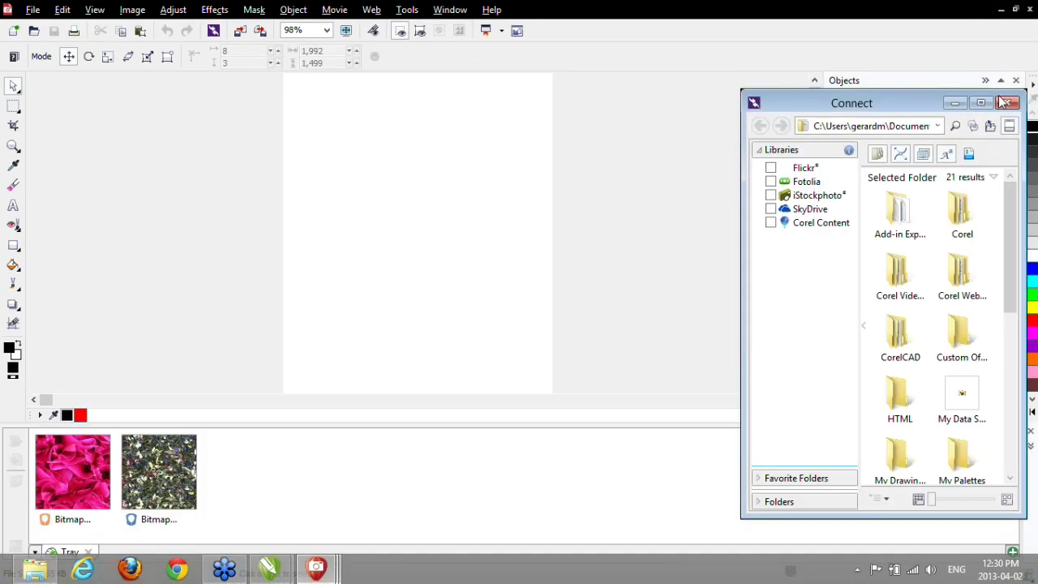
left_click(1006, 102)
- Show the Alignment Guides docker with the tray closed, and enable the alignment guides together with their margins
left_click(454, 9)
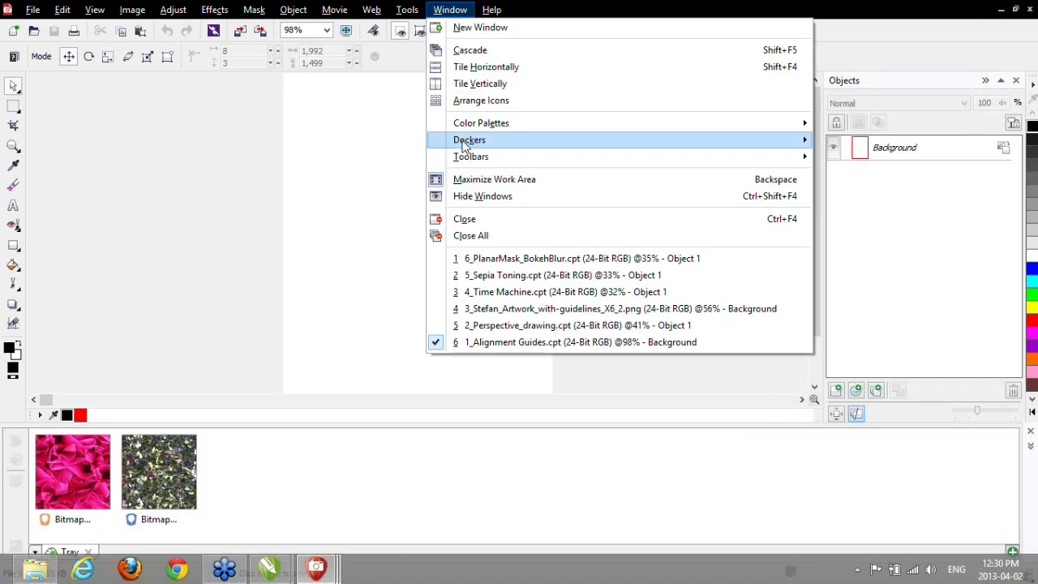
mouse_move(466, 141)
left_click(866, 243)
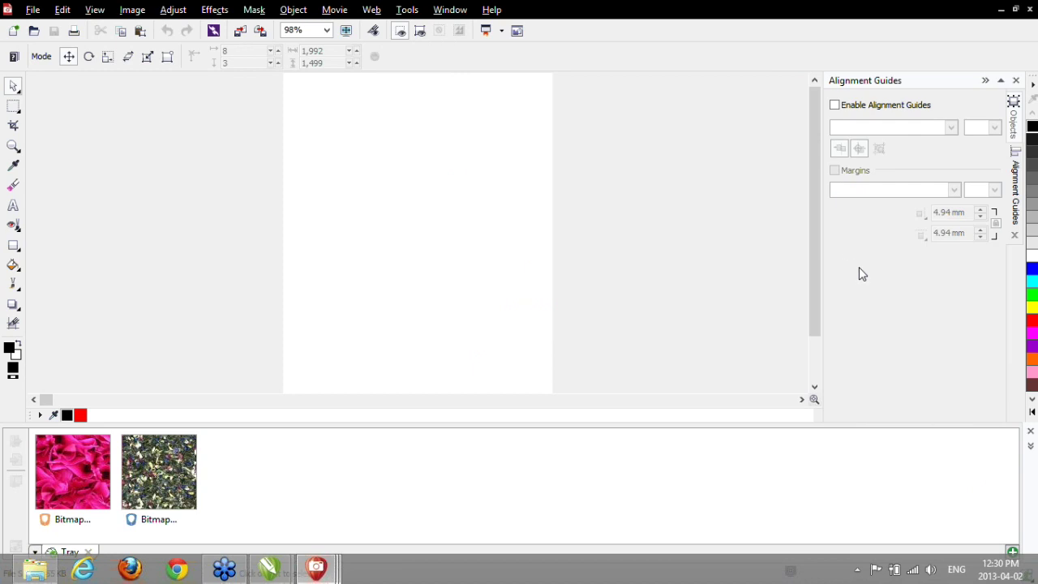
left_click(1031, 435)
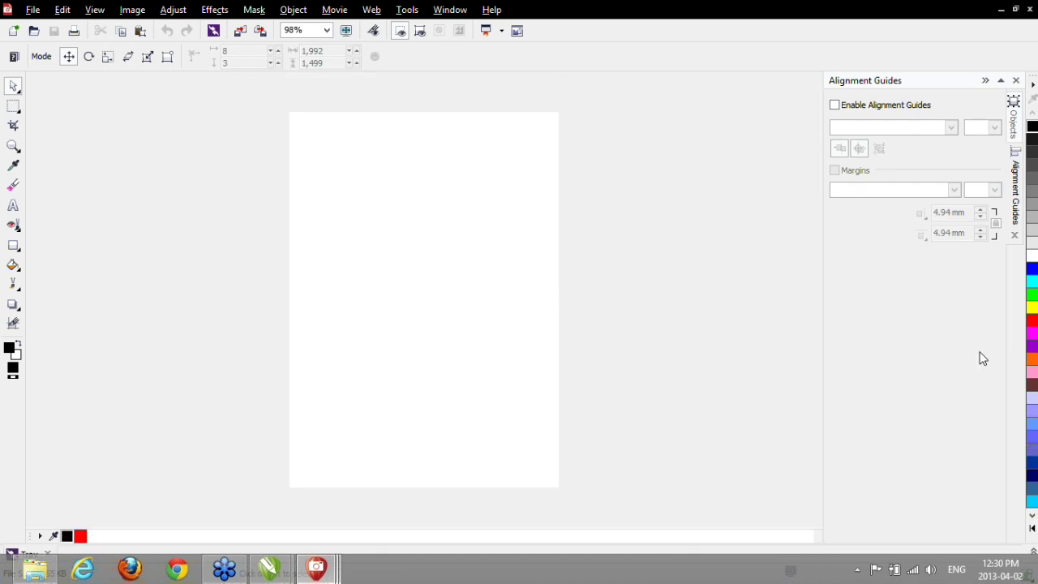
left_click(851, 108)
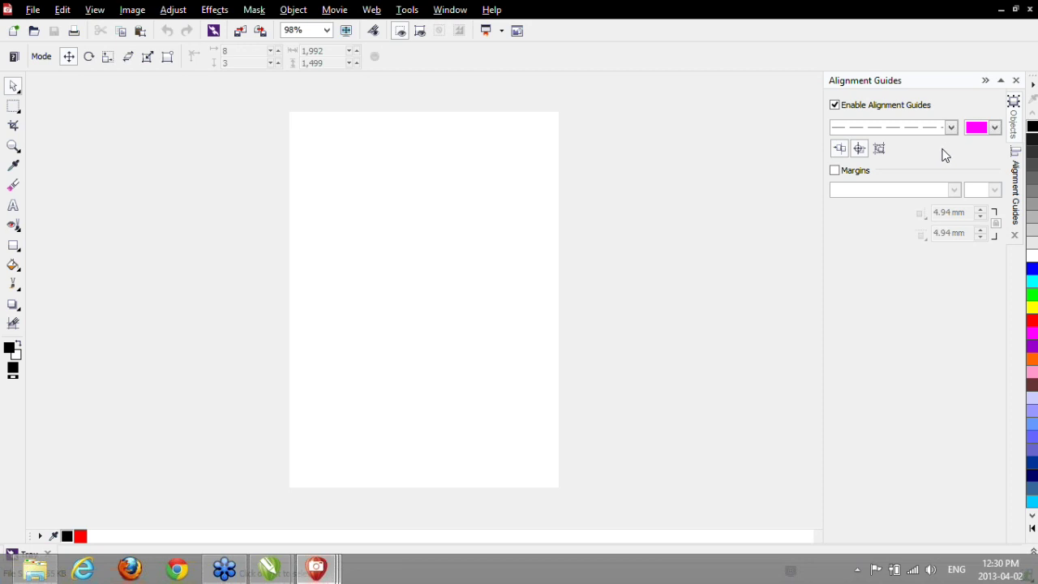
left_click(834, 171)
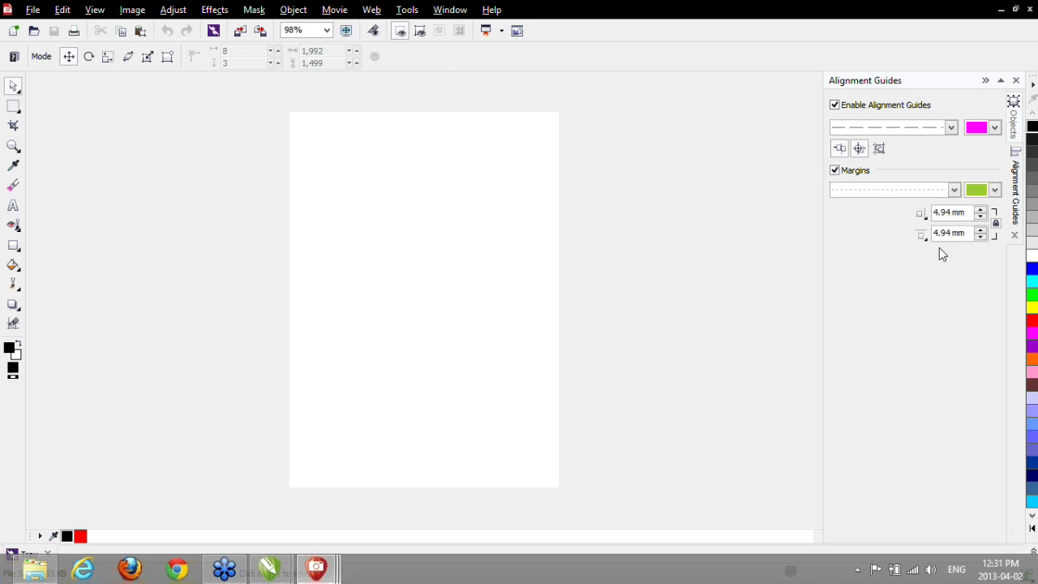
- Draw a black-filled rectangle near the blank page's left edge, slightly above mid-height
left_click(13, 246)
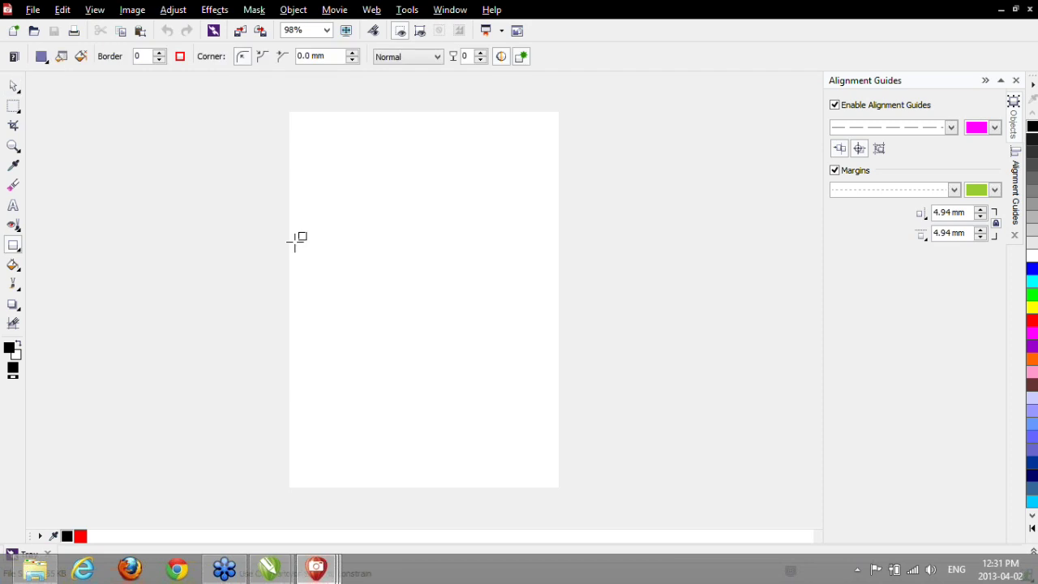
left_click_drag(300, 244, 388, 315)
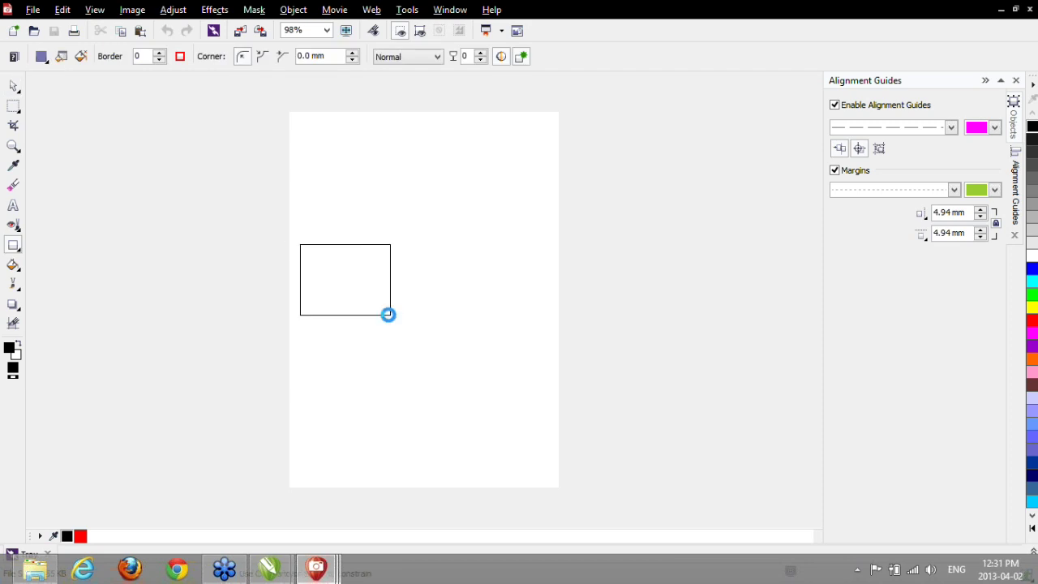
left_click(13, 145)
left_click(324, 317)
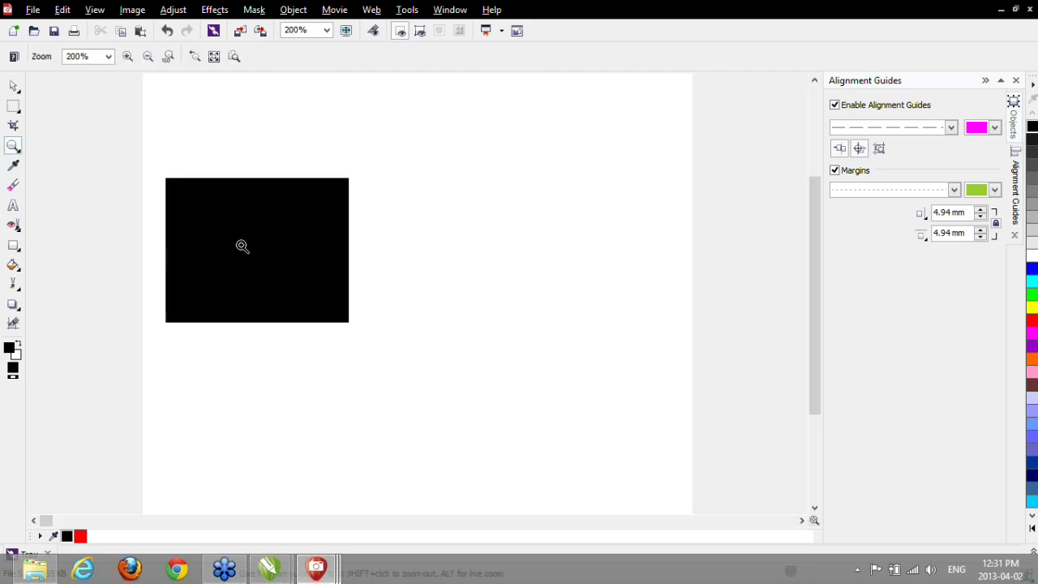
- Draw a red-filled rectangle about 162 by 95 pixels beside the black one, aligned with its top and bottom edges
left_click(1033, 323)
left_click(13, 245)
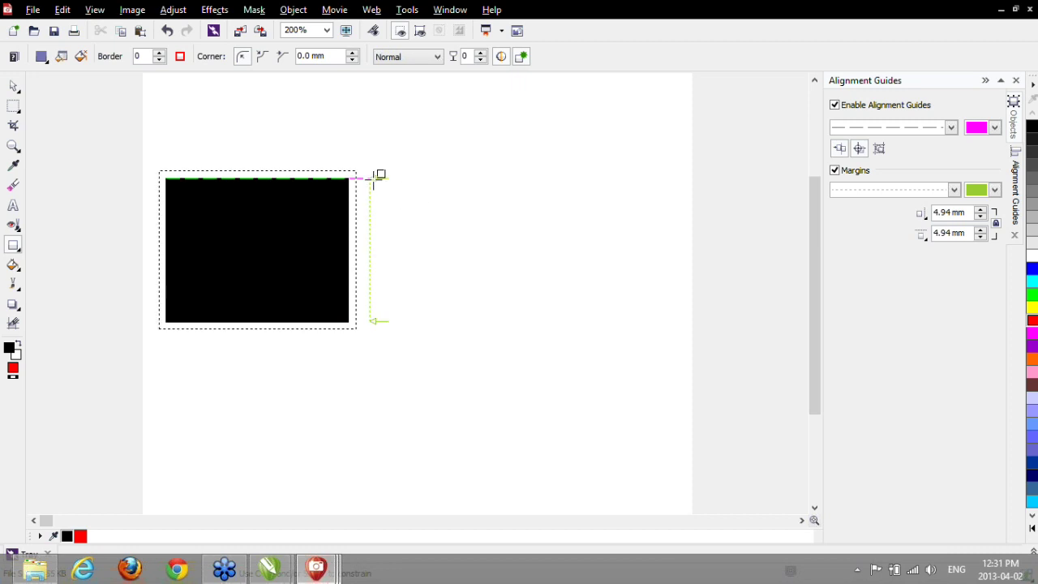
mouse_move(373, 180)
left_mouse_down()
mouse_move(406, 294)
mouse_move(435, 322)
mouse_move(615, 322)
left_mouse_up()
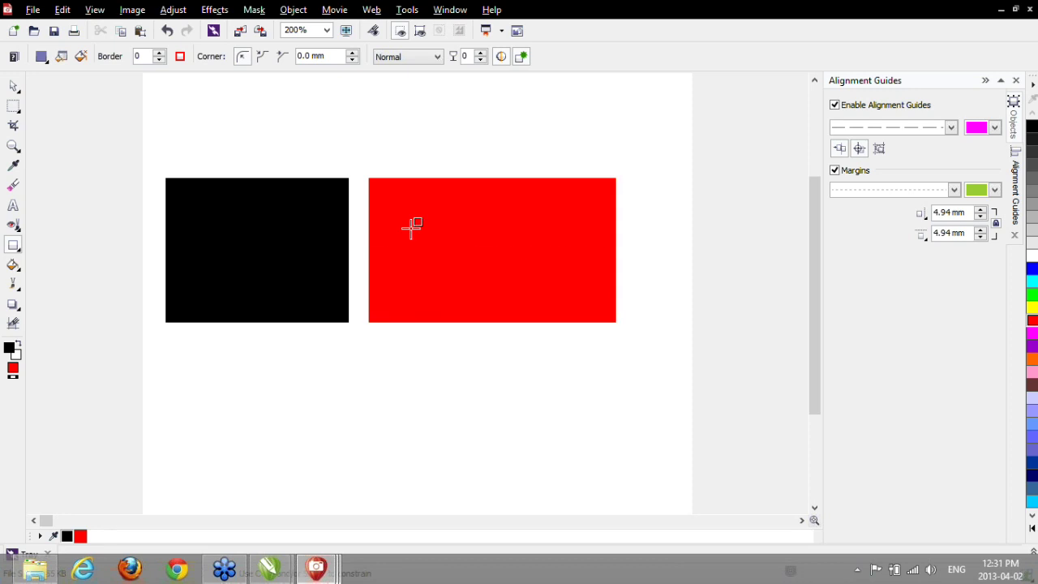
left_click(13, 86)
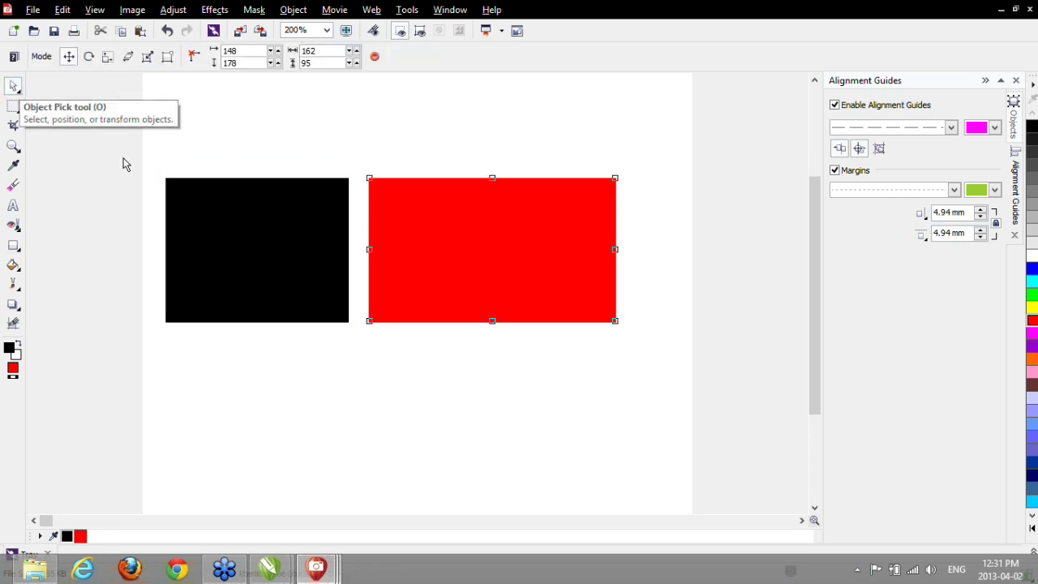
- Deselect the red rectangle, switch to 2_Perspective_drawing.cpt and display the drawing at 100%
left_click(116, 209)
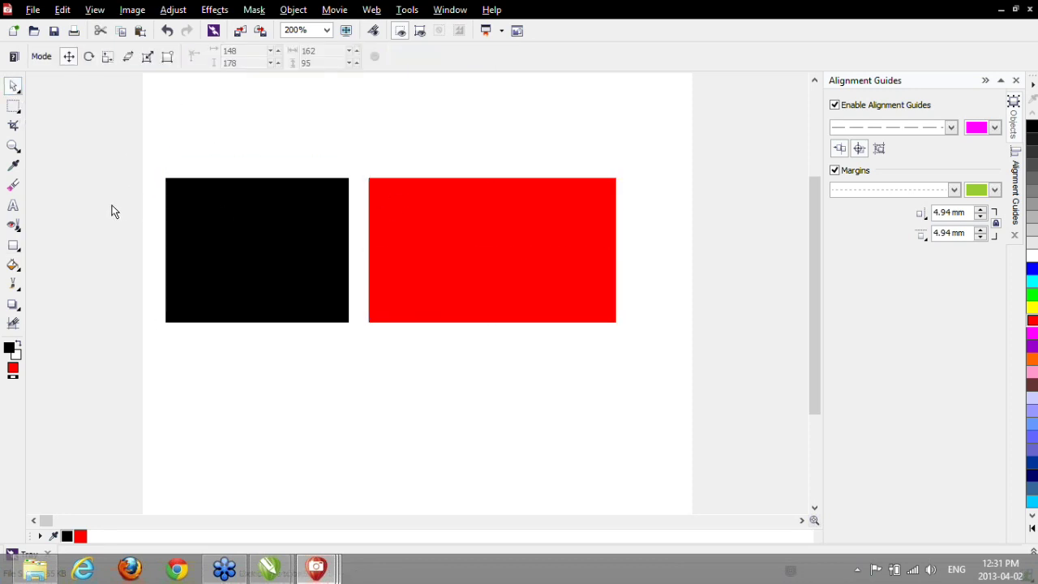
left_click(449, 10)
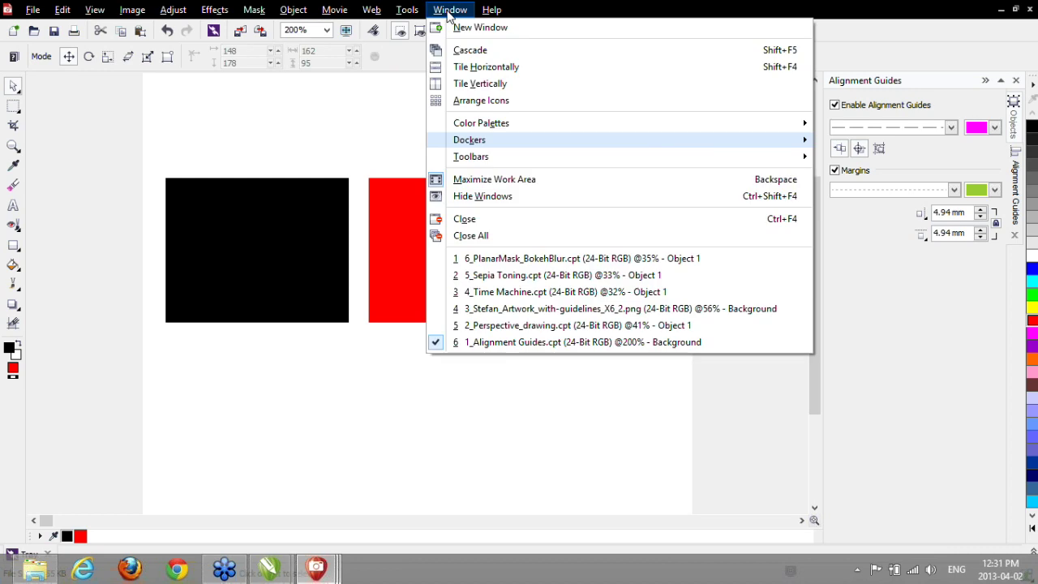
left_click(503, 329)
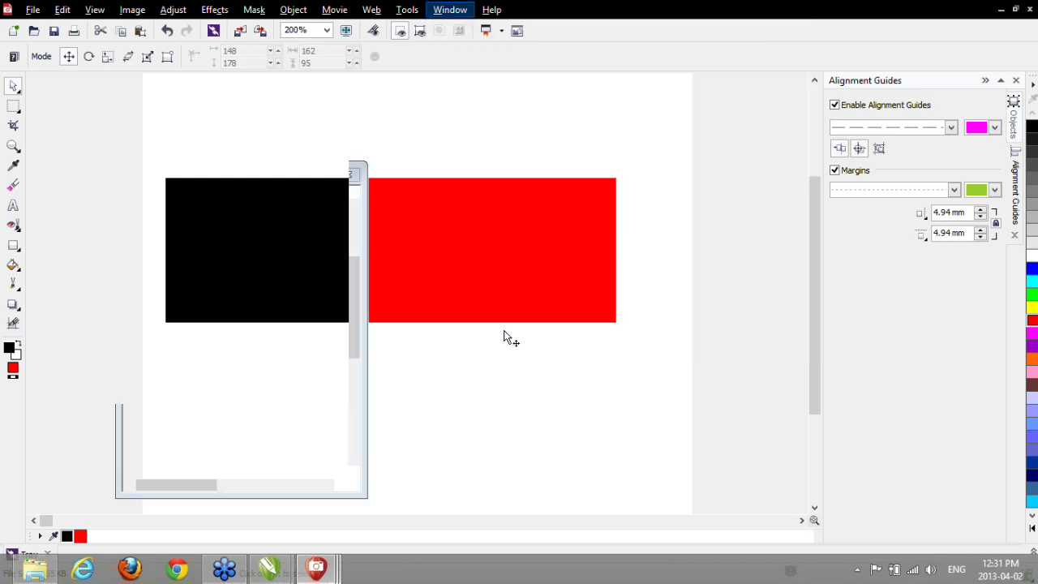
double_click(13, 146)
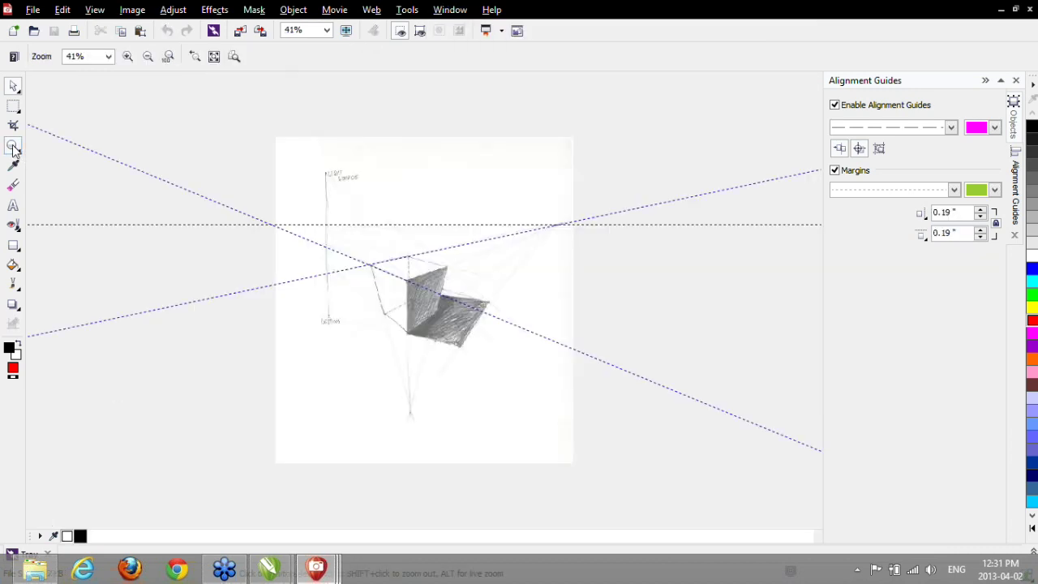
left_click(14, 86)
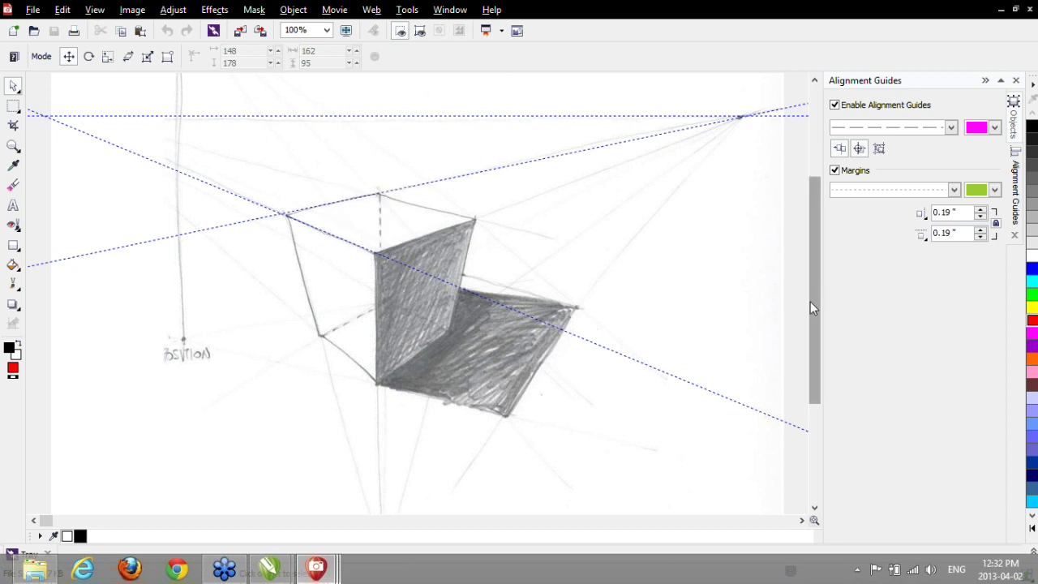
- Show the Guidelines docker, and review its available line styles and guideline orientations
left_click(451, 9)
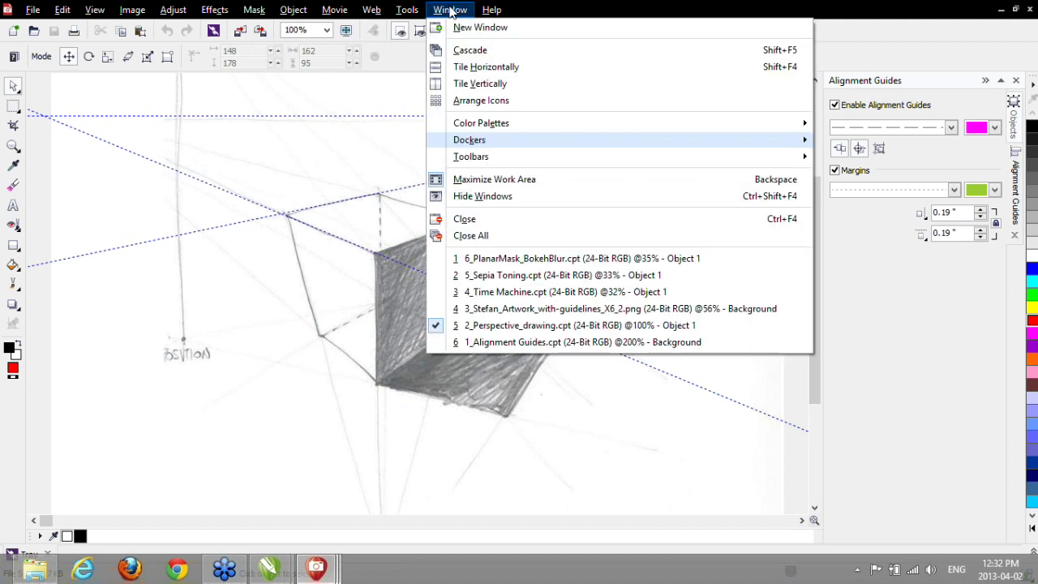
mouse_move(471, 140)
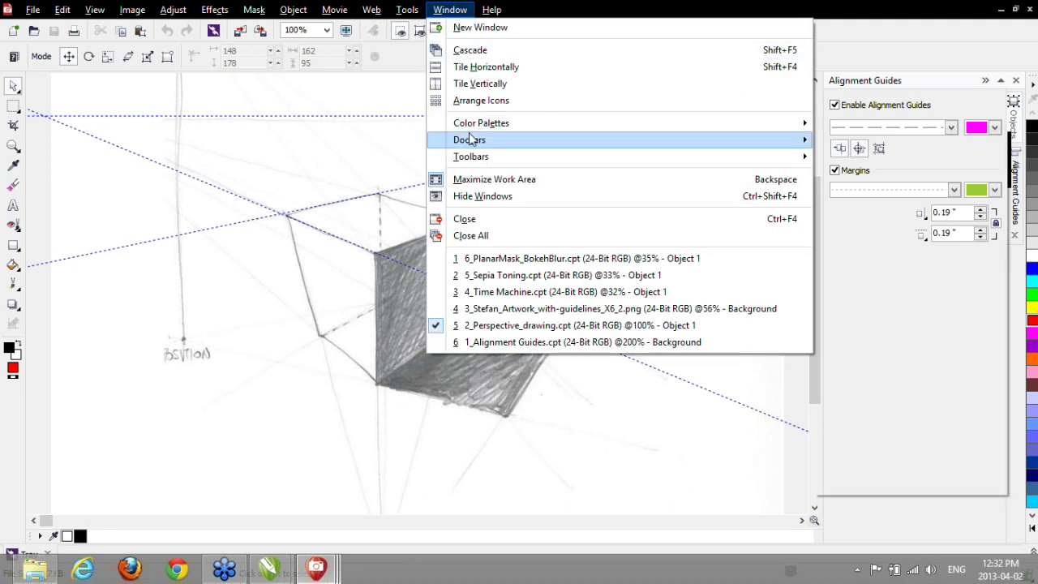
left_click(858, 225)
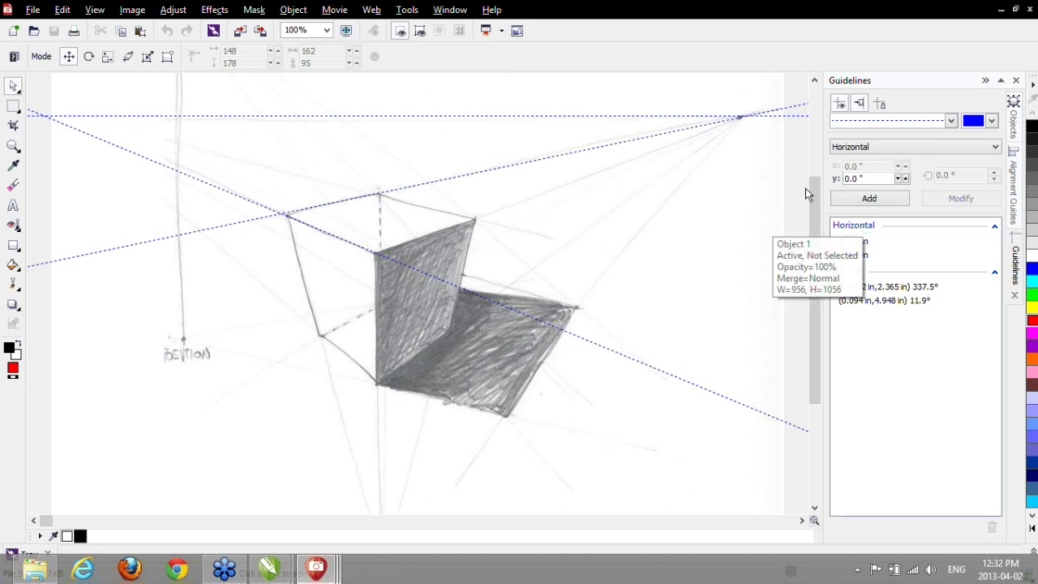
left_click(951, 121)
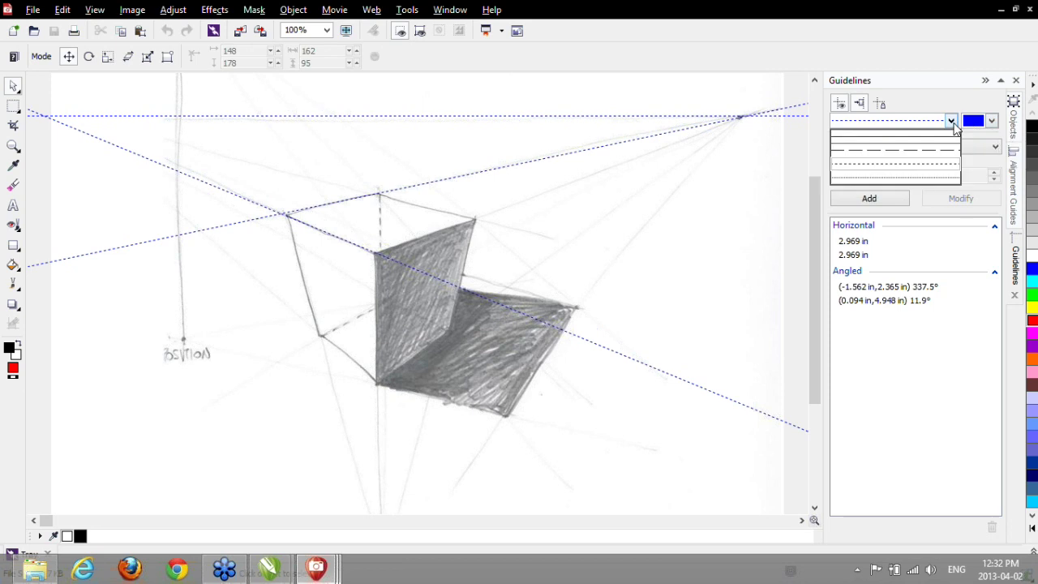
left_click(953, 121)
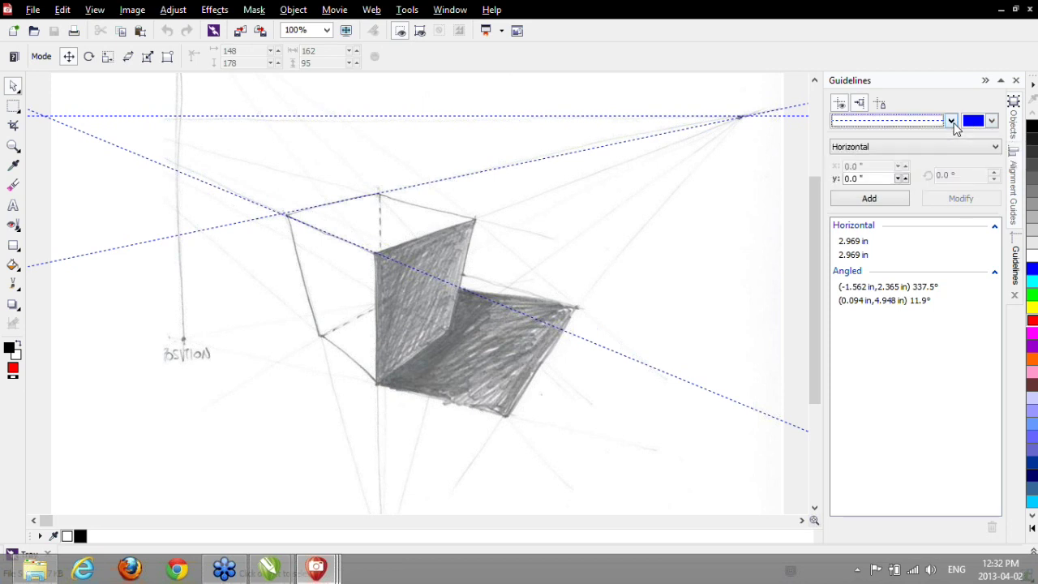
left_click(903, 150)
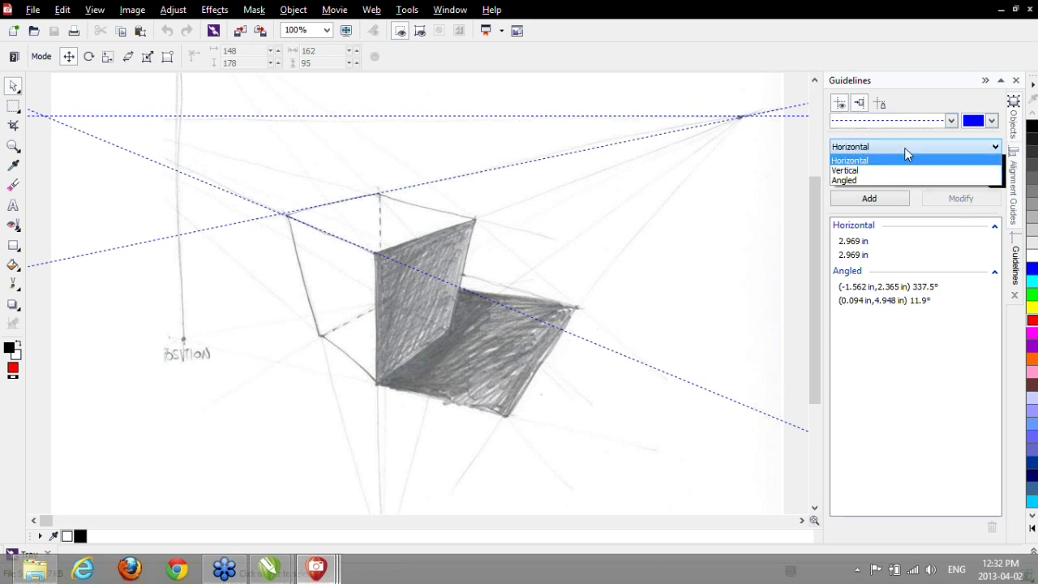
left_click(905, 150)
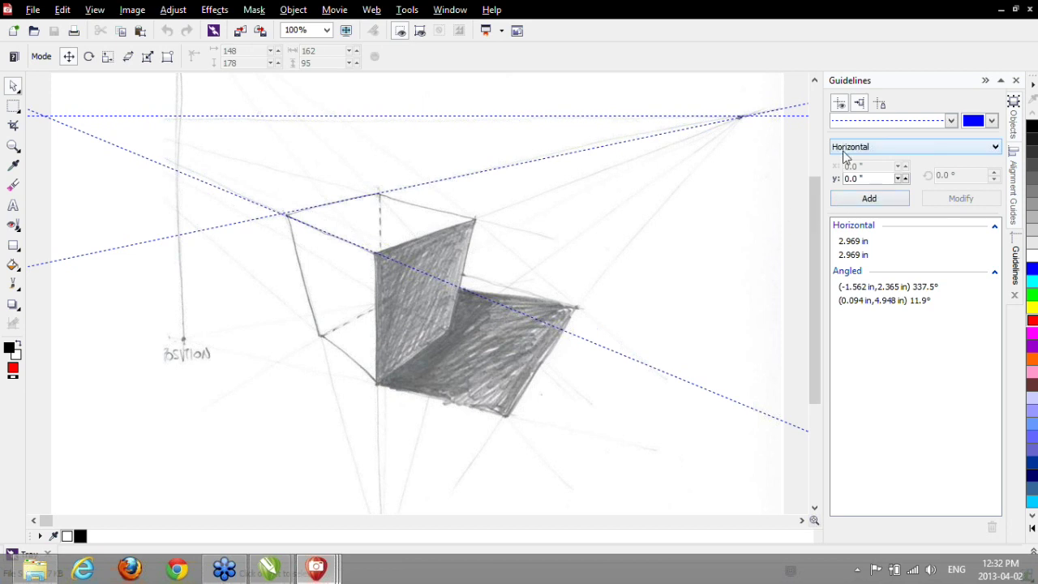
- Add a horizontal guideline and move it to about 4.375 in, through the top-right corner of the shaded upright face
left_click(869, 198)
mouse_move(815, 181)
left_mouse_down()
mouse_move(827, 135)
mouse_move(811, 109)
mouse_move(753, 97)
left_mouse_up()
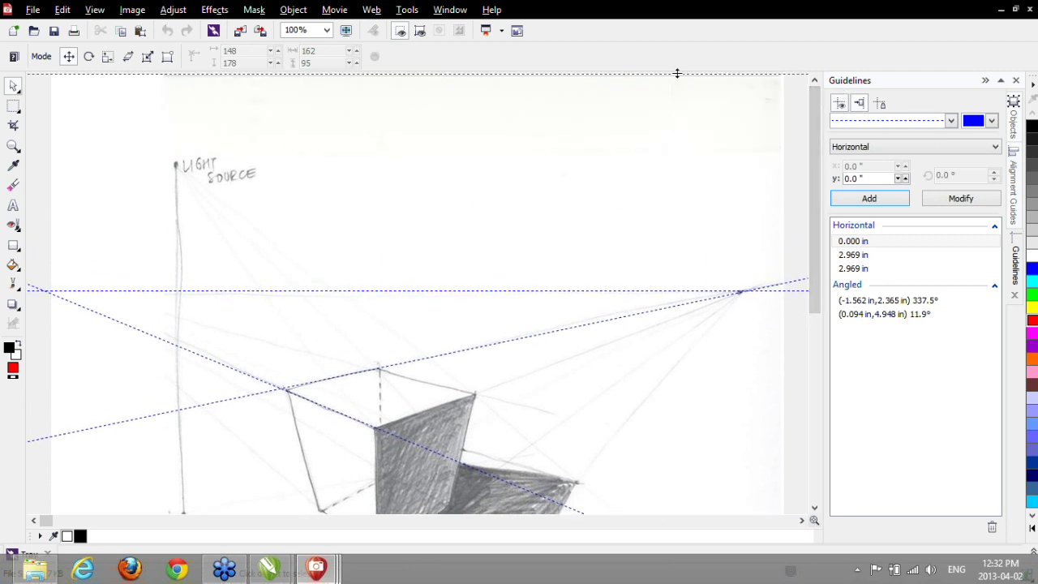
left_click_drag(677, 73, 474, 393)
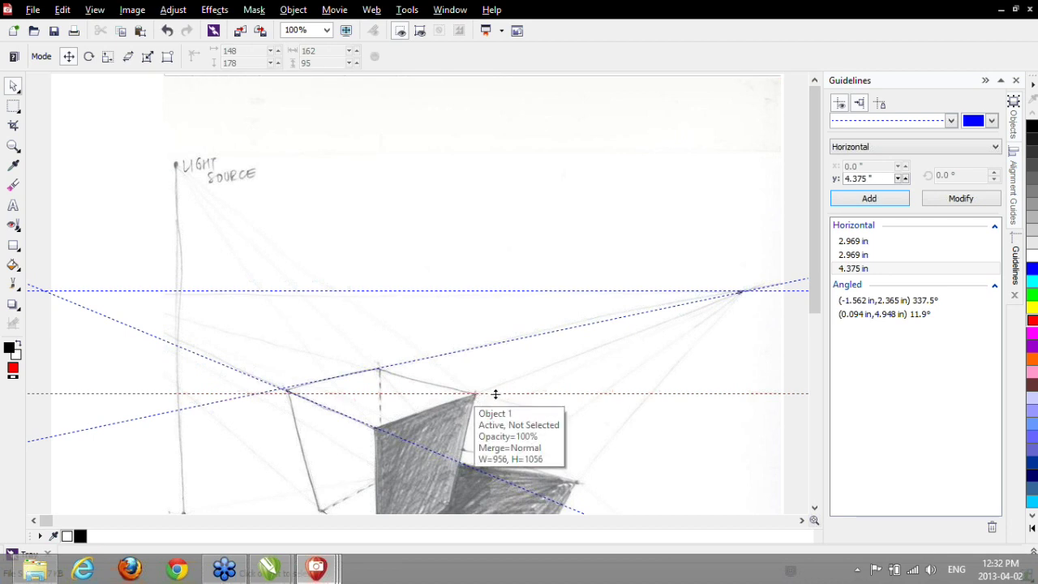
- Set the new horizontal guideline's pivot on the shaded face's top-right corner, and rotate it to 346.6° along the box's back edge
left_click(497, 393)
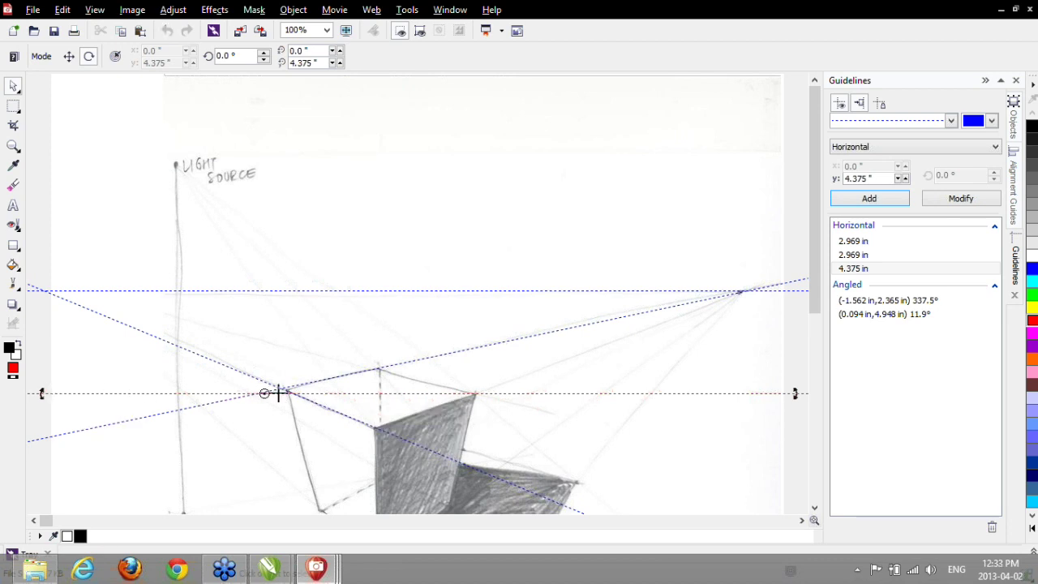
left_click(475, 393)
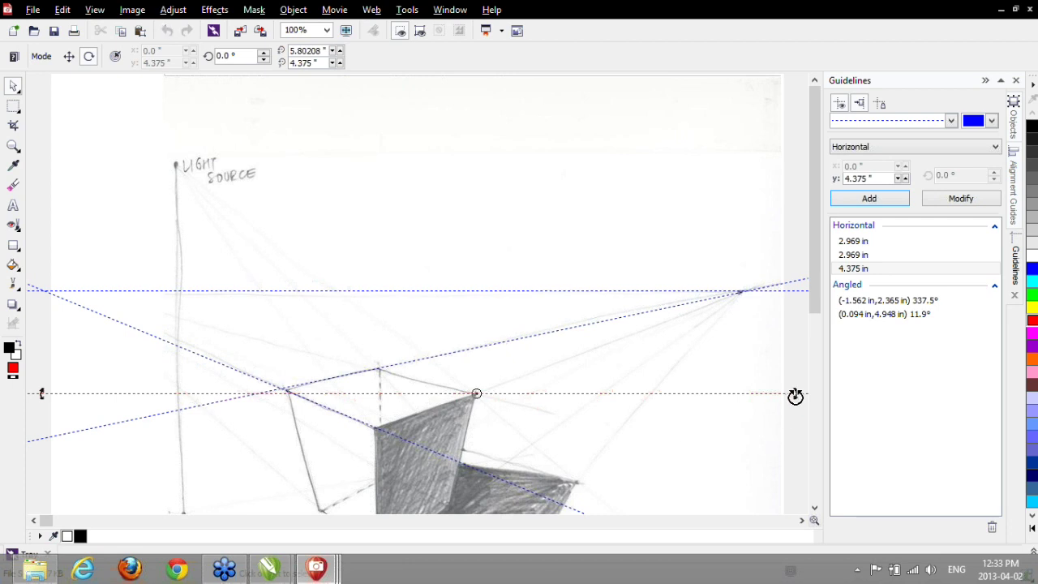
left_click_drag(794, 396, 783, 470)
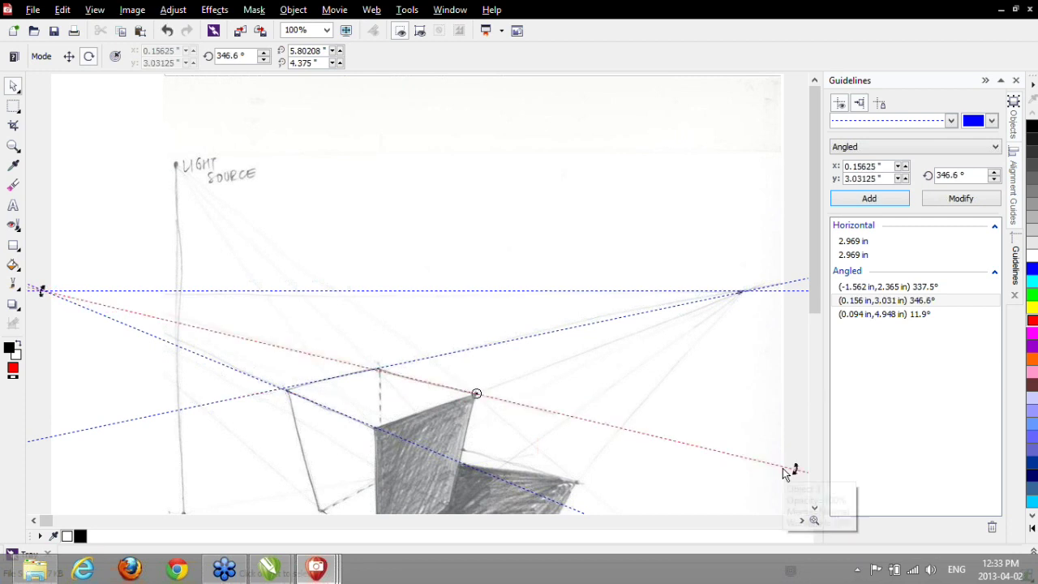
left_click(475, 252)
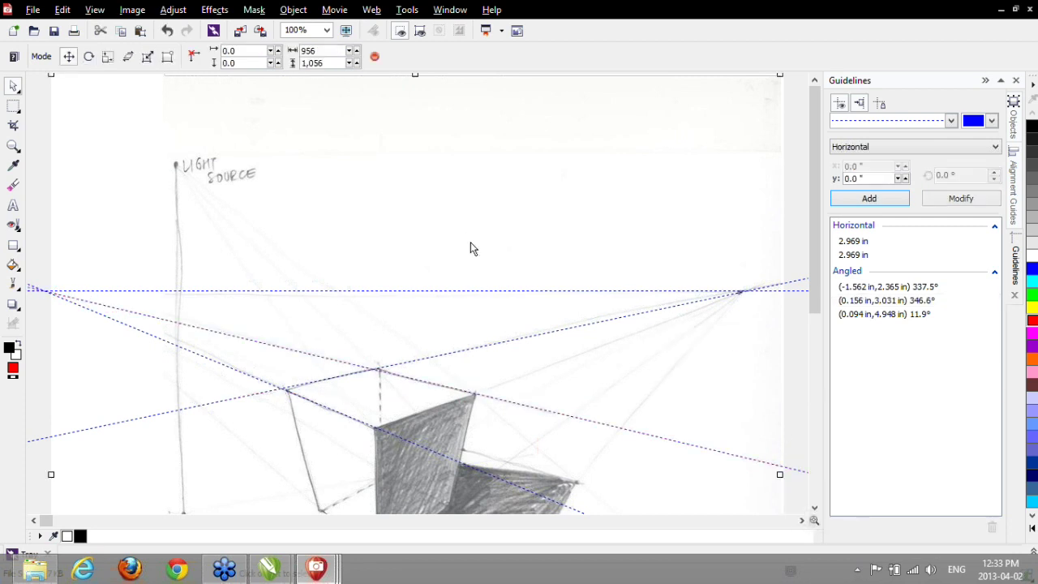
- Add a vertical guideline and move it to about 4.427 in, at the shaded face's top-left corner
left_click(879, 148)
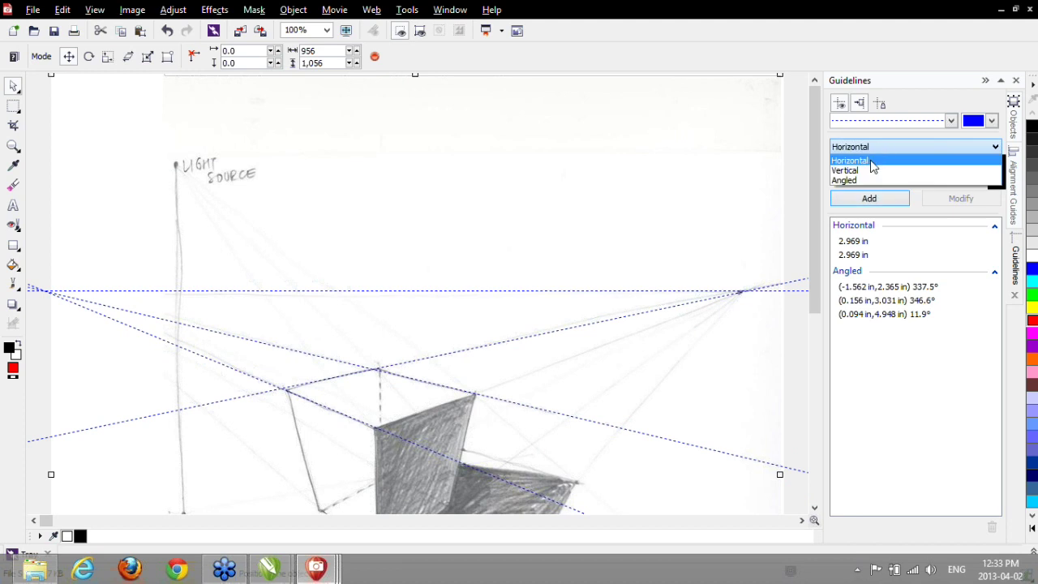
left_click(867, 168)
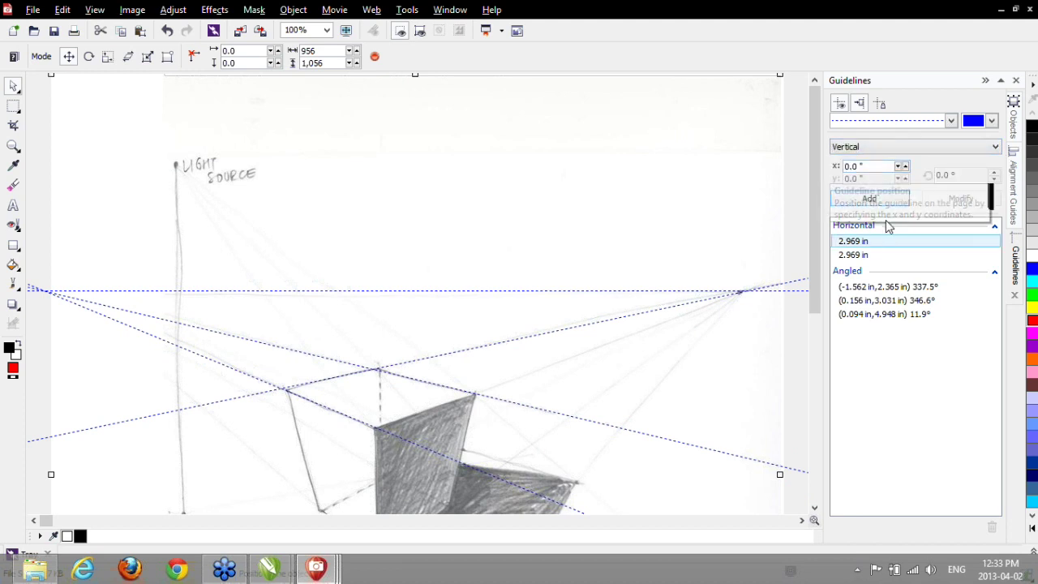
left_click(888, 201)
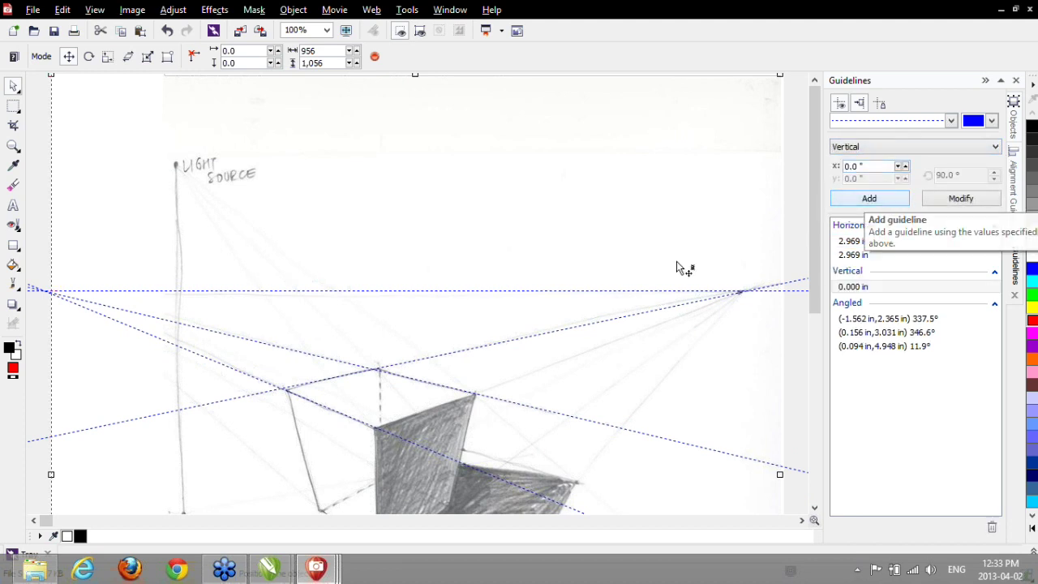
left_click_drag(51, 243, 375, 426)
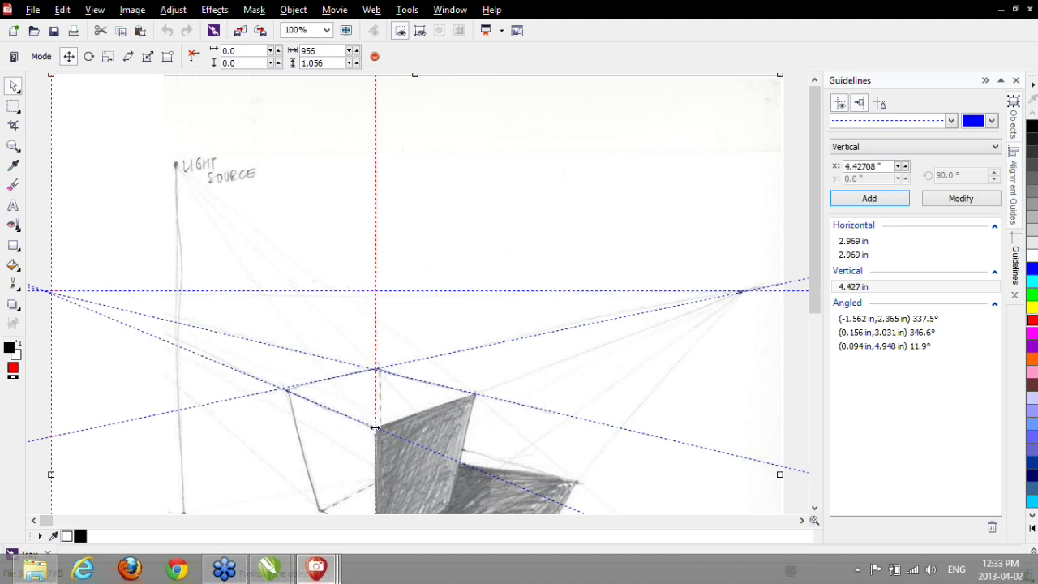
- Rotate the vertical guideline to 21.6° about the shaded face's top-left corner, following its top edge, and view the drawing at 75%
left_click(378, 234)
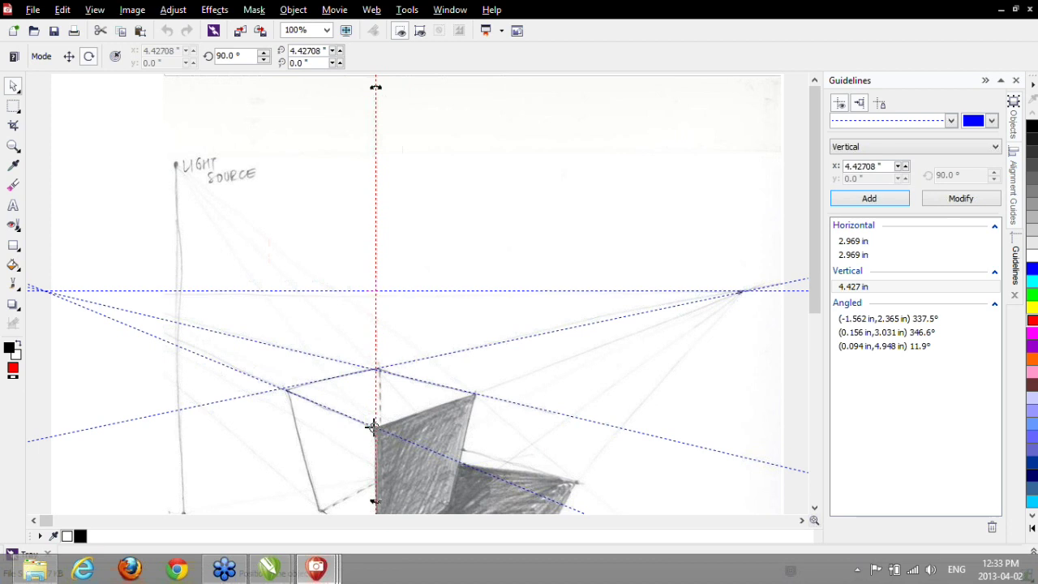
left_click_drag(373, 427, 332, 448)
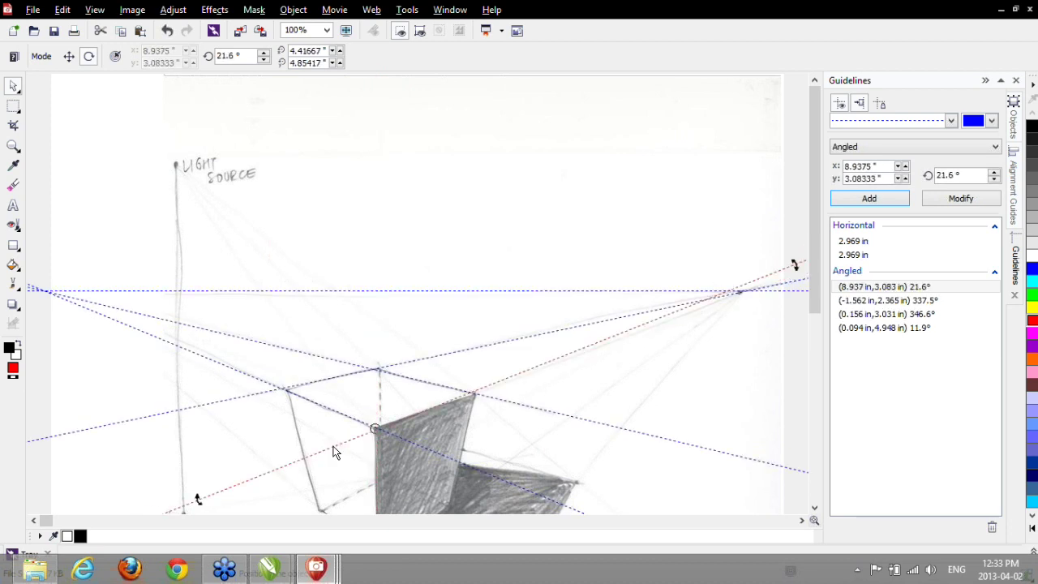
left_click(13, 146)
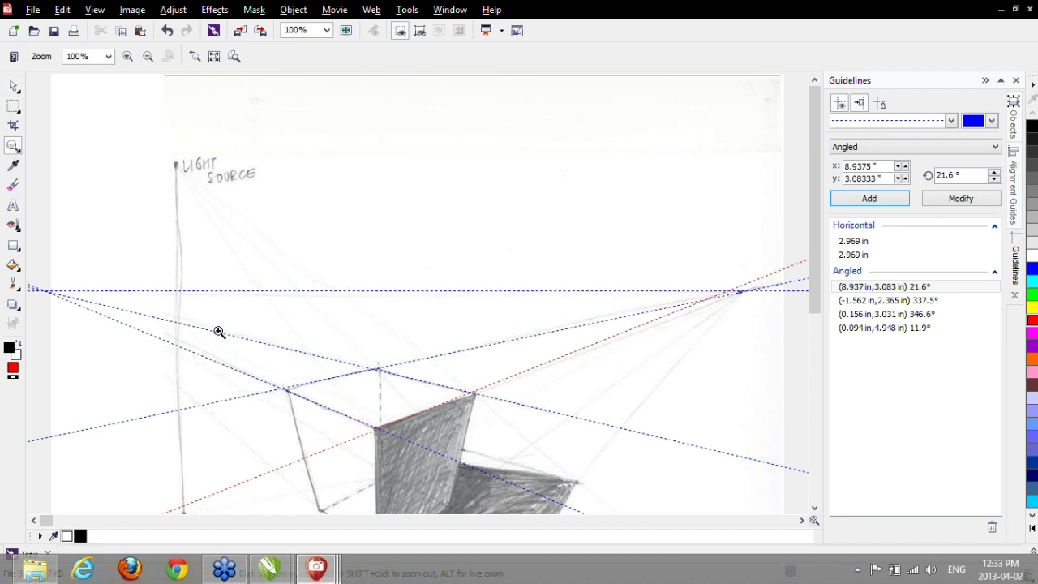
left_click(99, 167, "shift")
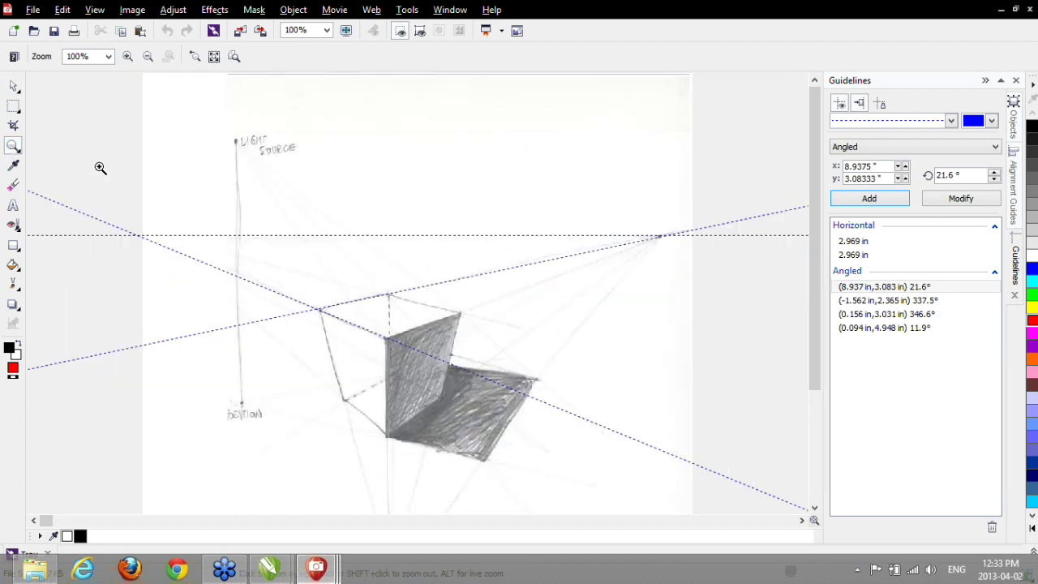
left_click(15, 86)
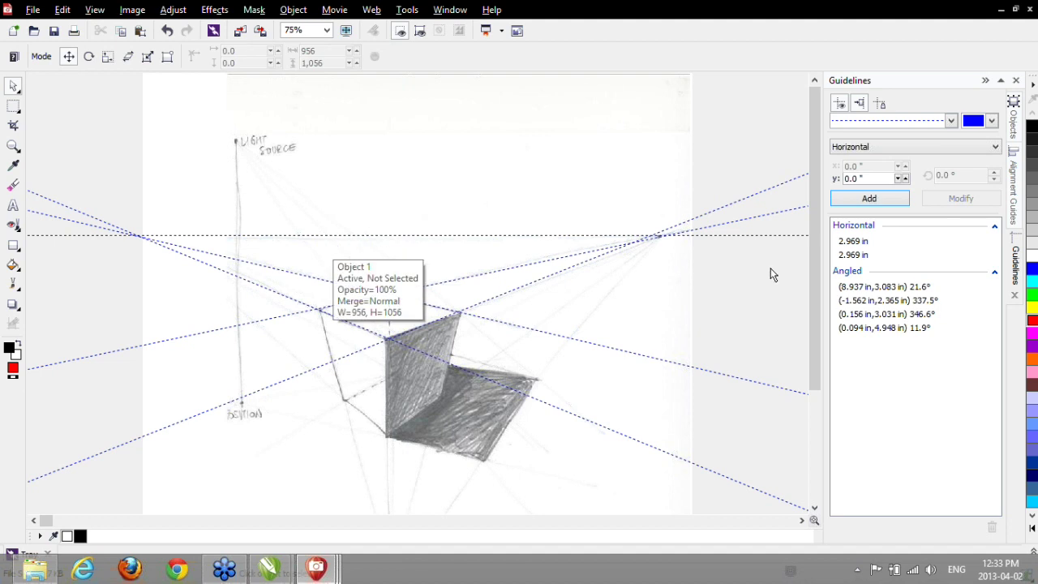
- Switch to the city artwork PNG with guidelines, and examine its perspective guidelines at 100%
left_click(445, 10)
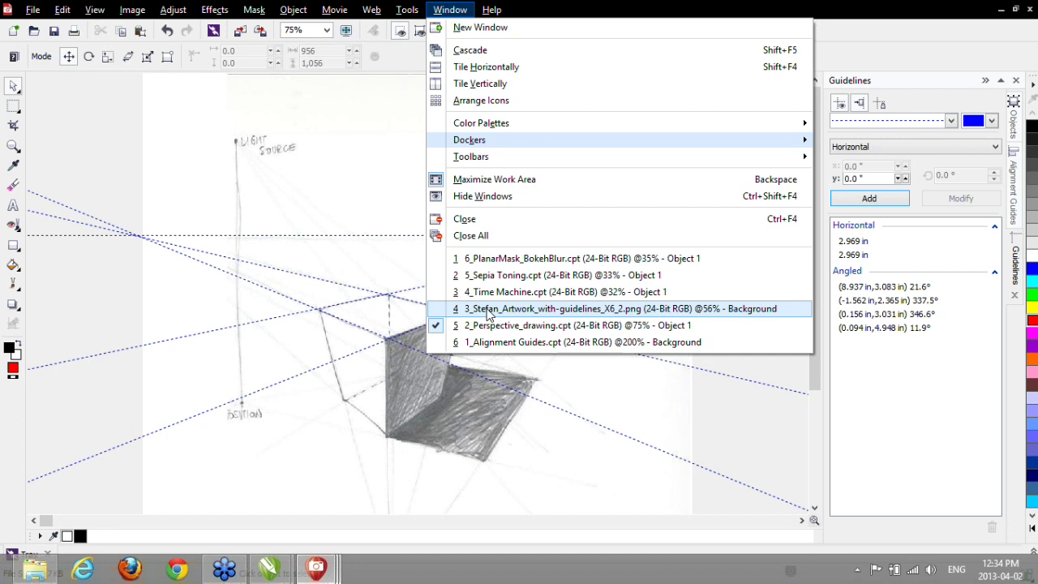
left_click(489, 315)
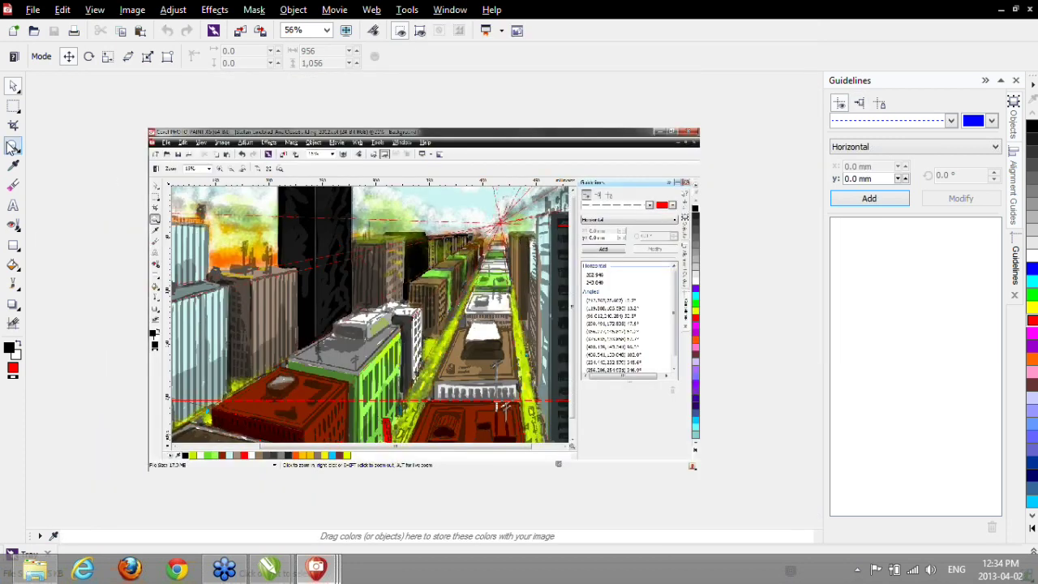
left_click(13, 147)
double_click(12, 147)
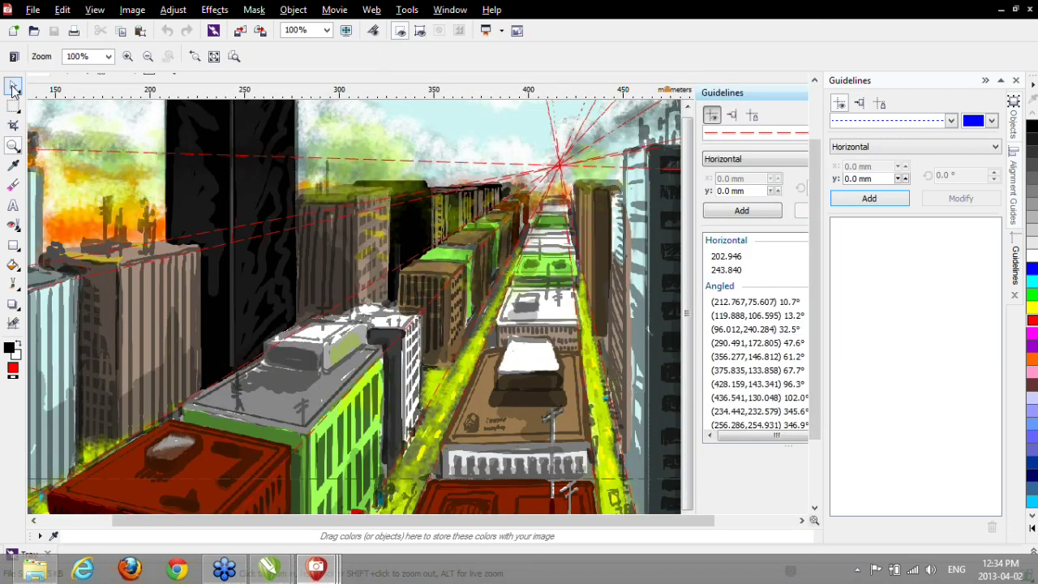
left_click(13, 85)
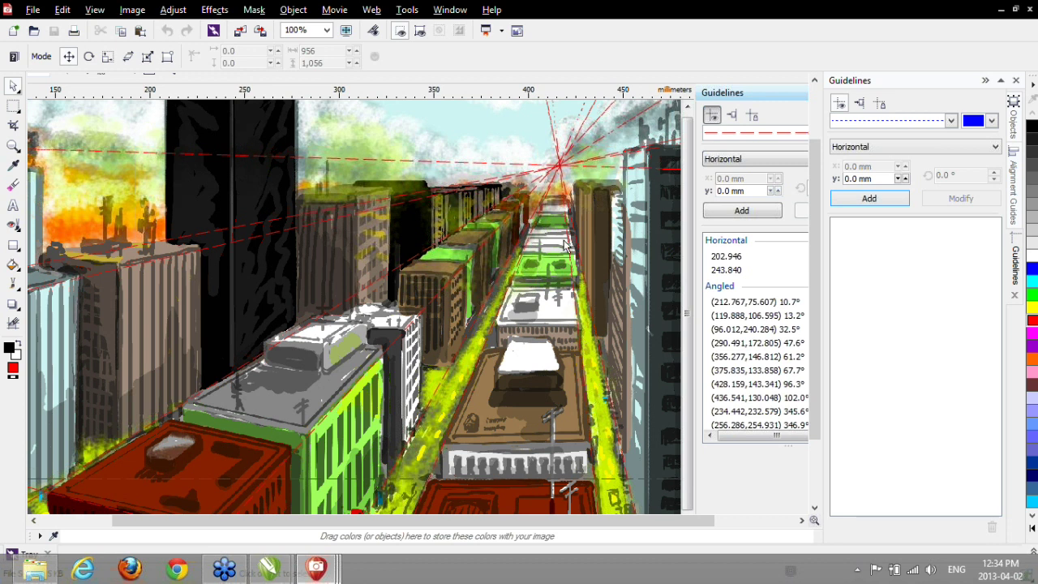
- Switch to 4_Time Machine.cpt and start the Time Machine camera effect on the peony photo, keeping the preview in view
left_click(450, 9)
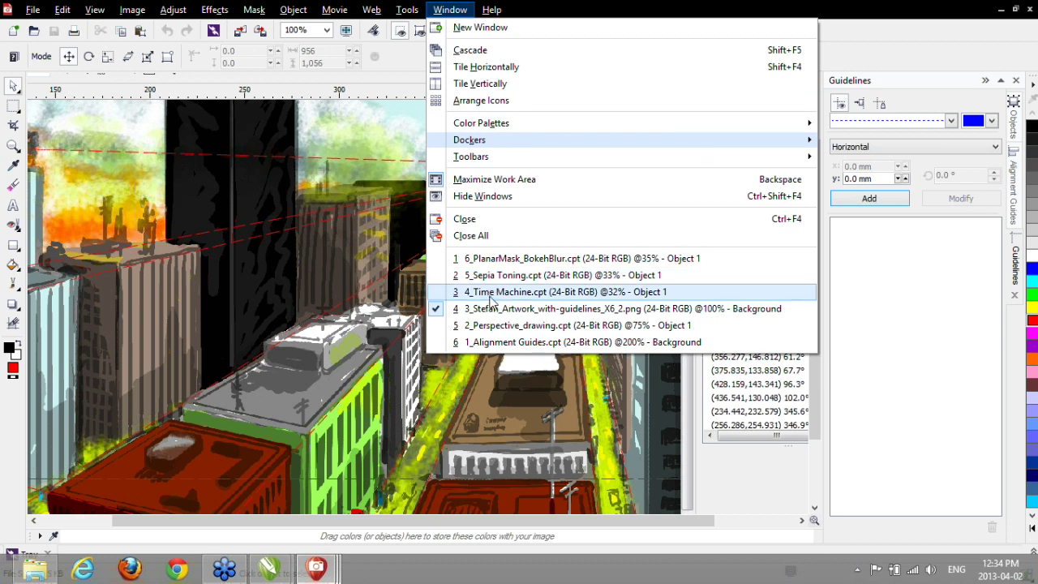
left_click(490, 299)
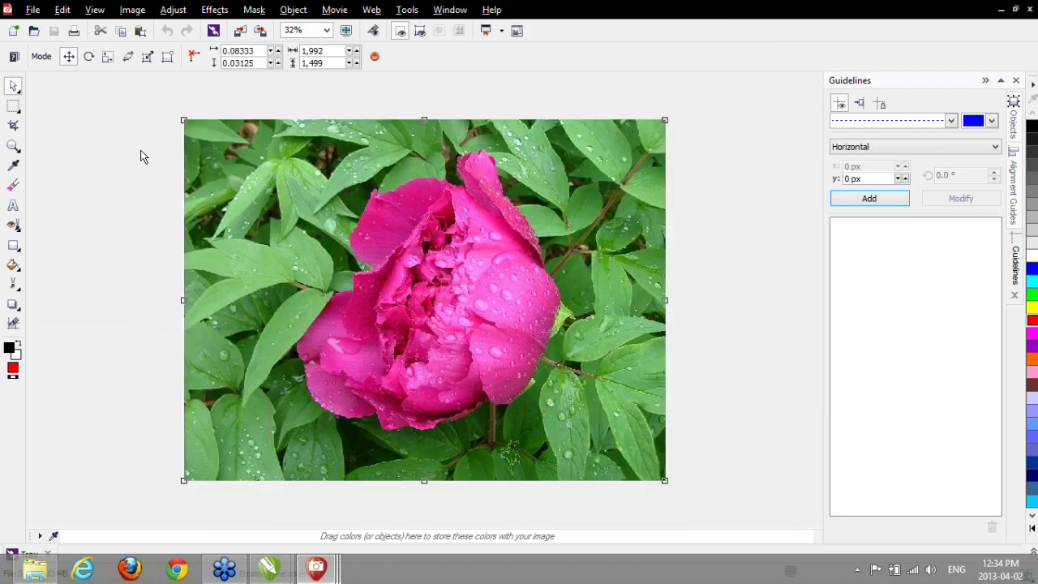
left_click(215, 11)
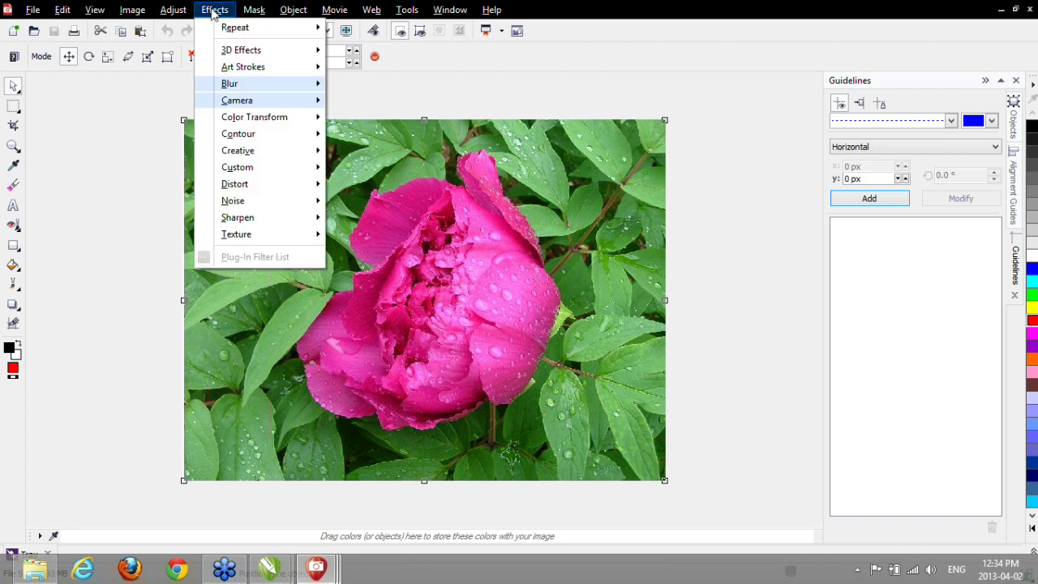
mouse_move(227, 103)
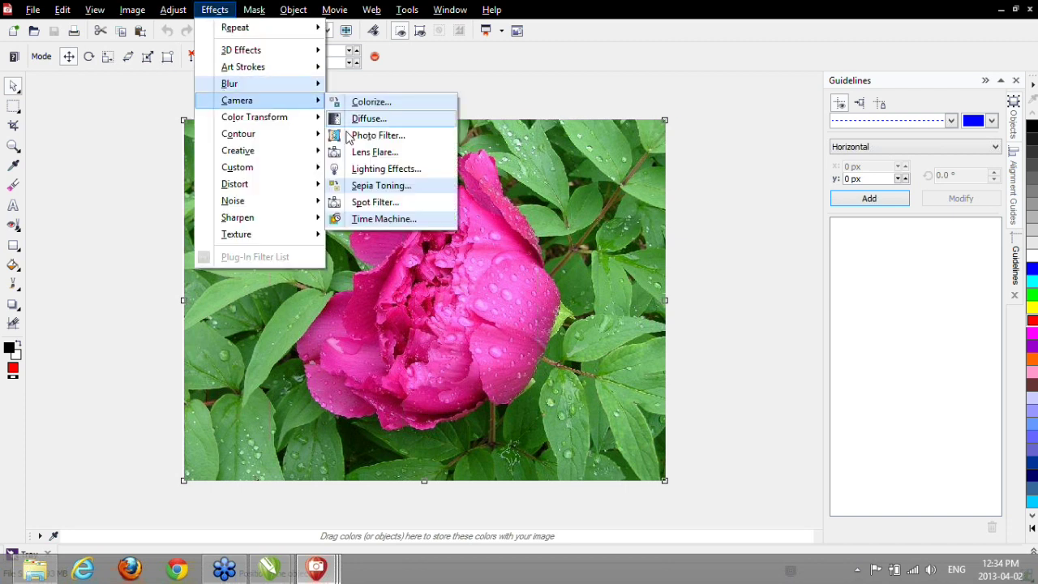
left_click(368, 221)
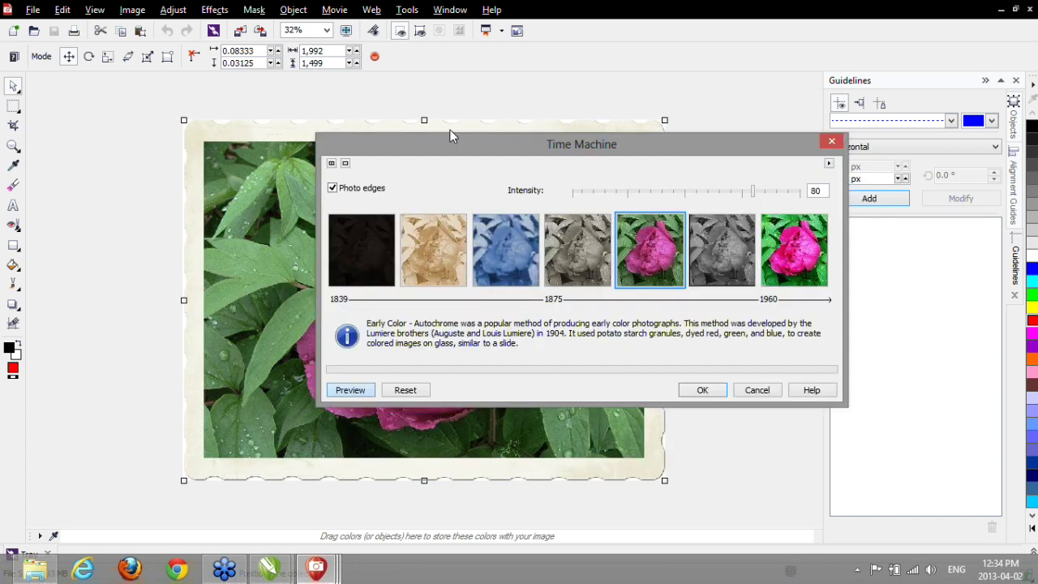
left_click_drag(449, 138, 465, 21)
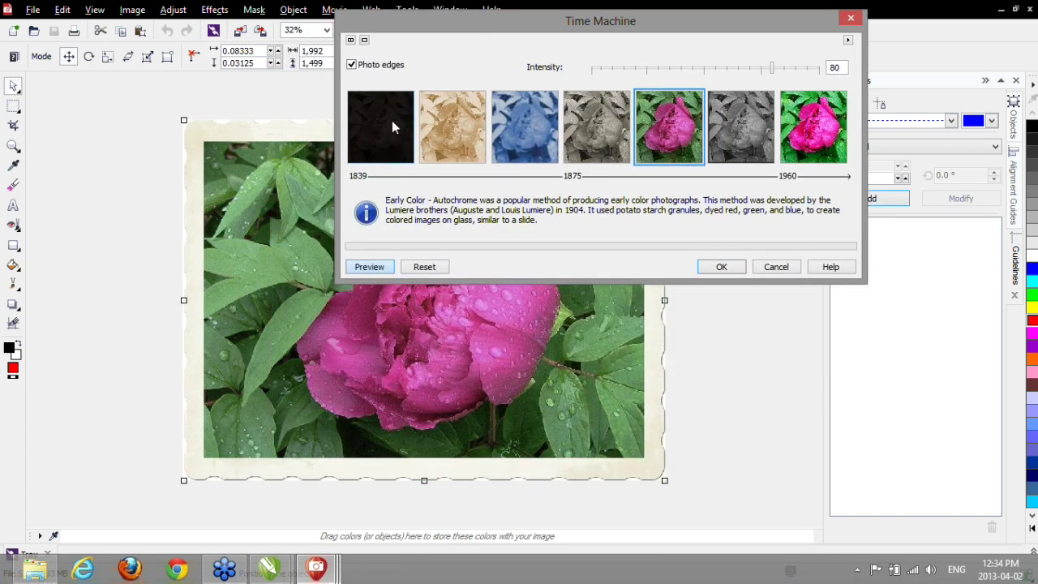
- Preview the Daguerreotype, Albumen, Cyanotype and Platinum styles, turning the photo edges off and back on with Cyanotype
left_click(390, 124)
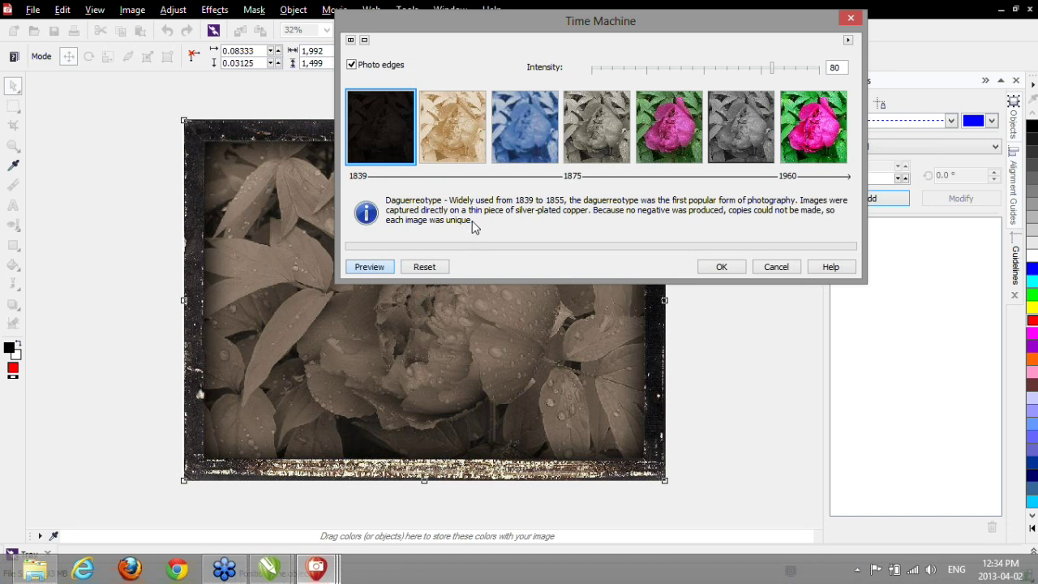
left_click(446, 151)
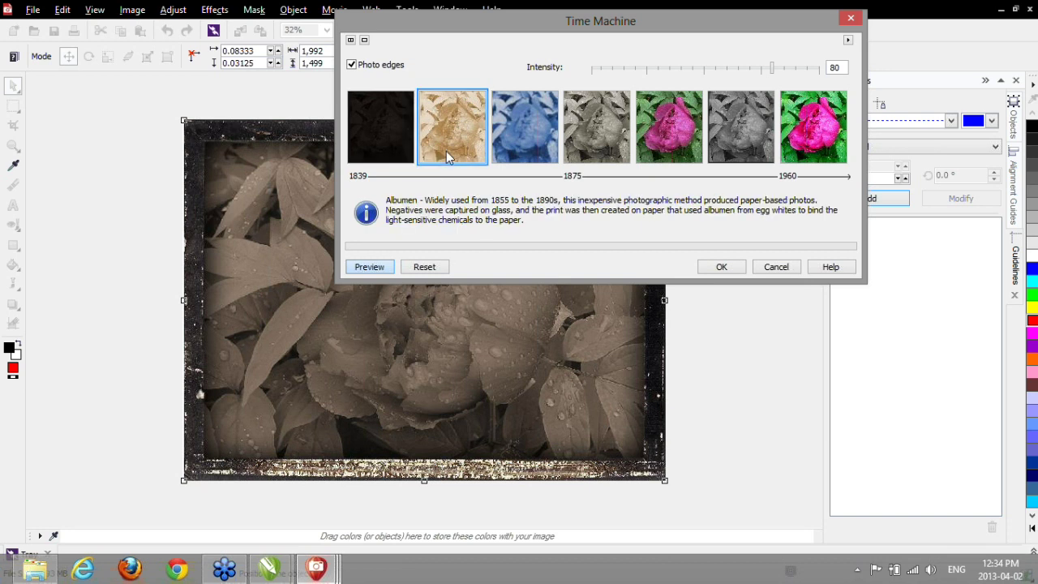
left_click(539, 152)
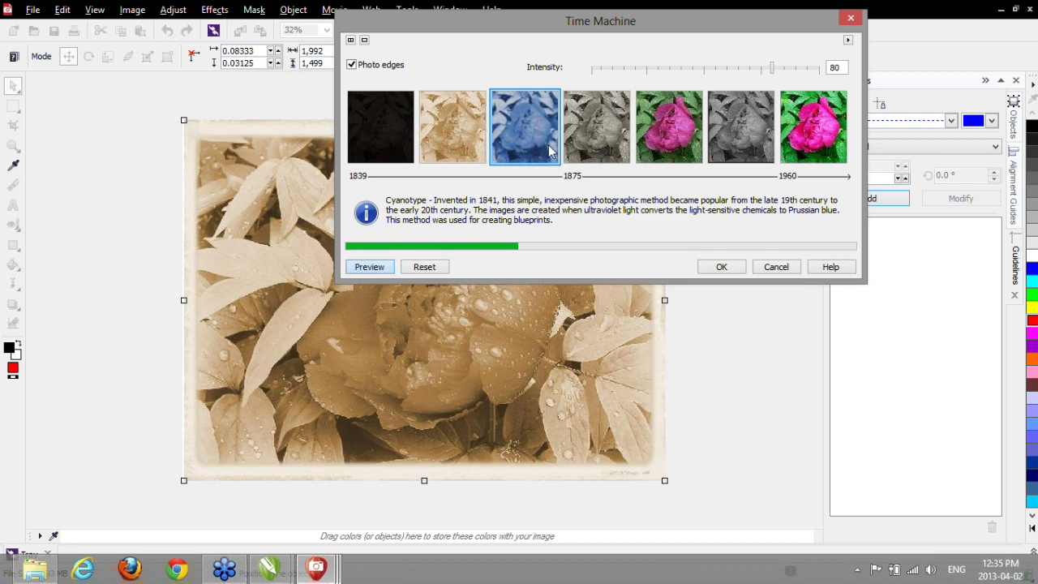
left_click(351, 65)
left_click(351, 65)
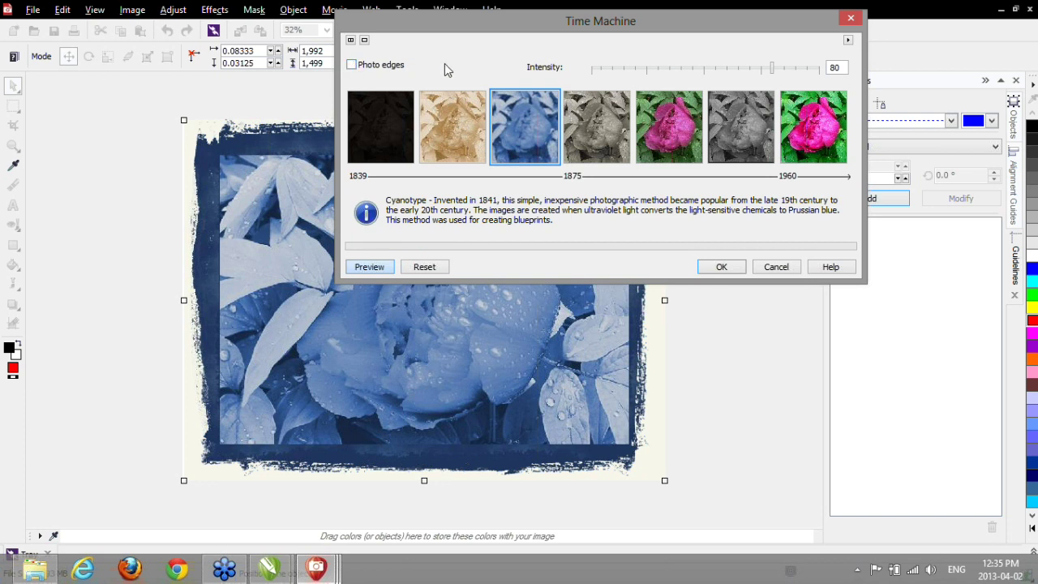
left_click(351, 65)
left_click(598, 138)
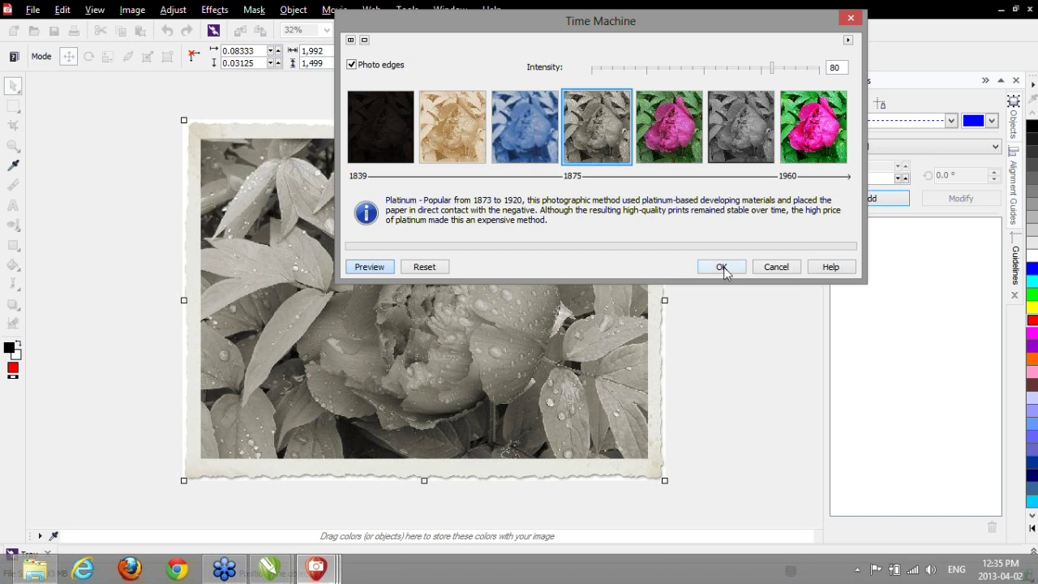
- Apply the Cross Process style with photo edges at intensity 80 to the peony photo
left_click(815, 143)
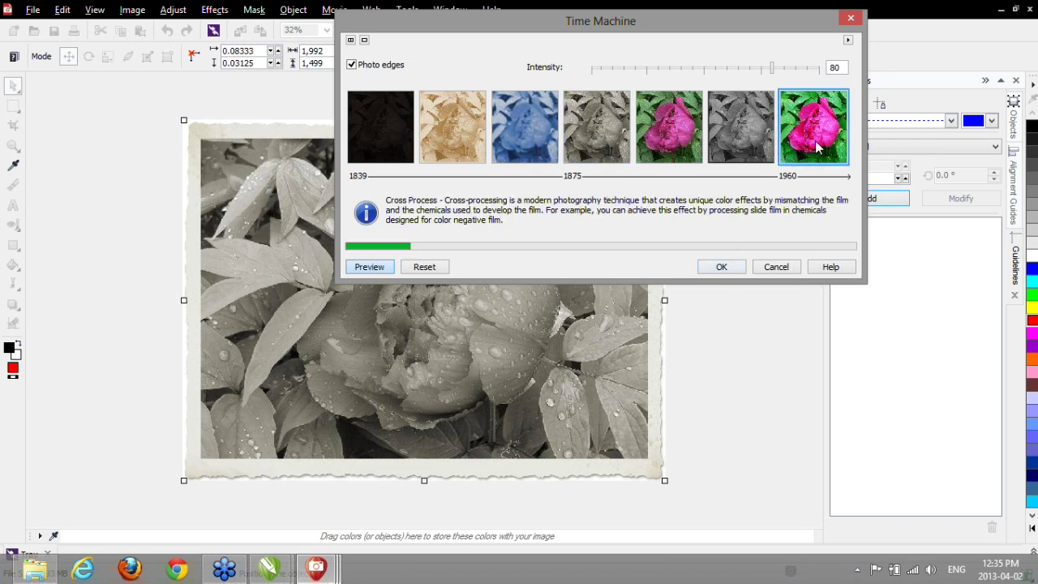
left_click(718, 274)
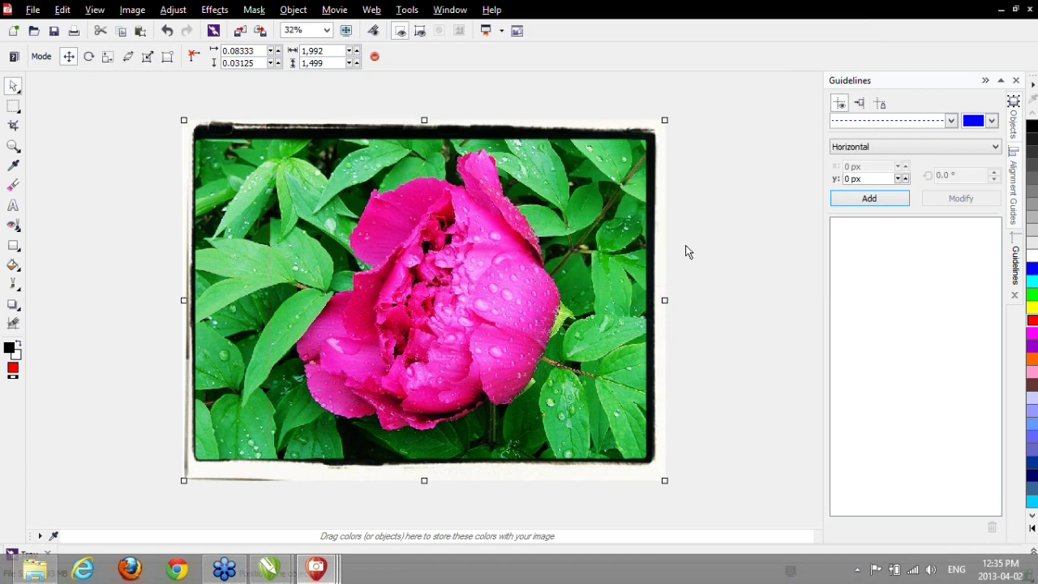
- Switch to 5_Sepia Toning.cpt and preview the Sepia Toning effect on the sunset photo without applying it
left_click(450, 10)
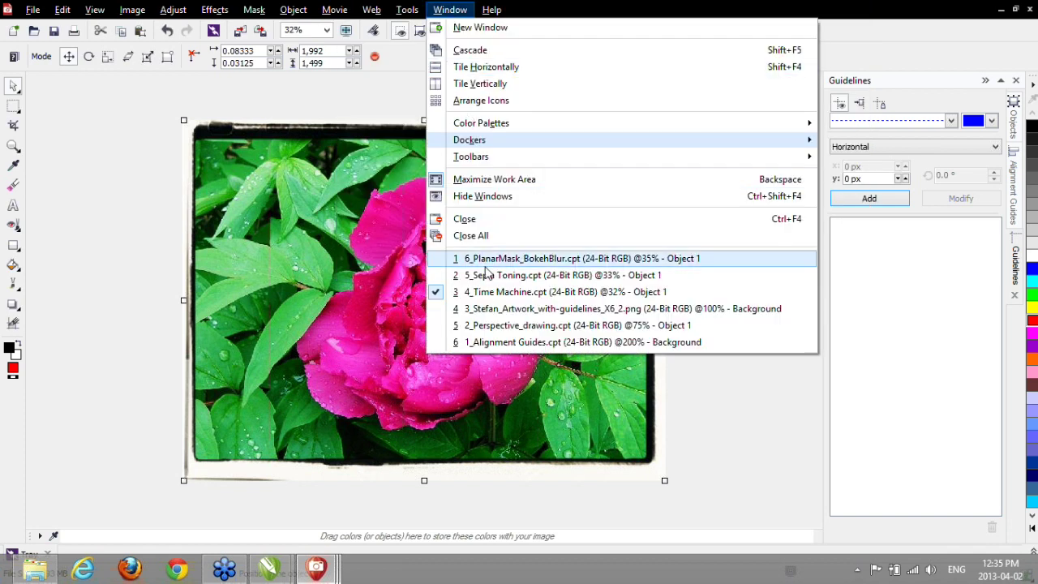
key("Escape")
key("ctrl+F6")
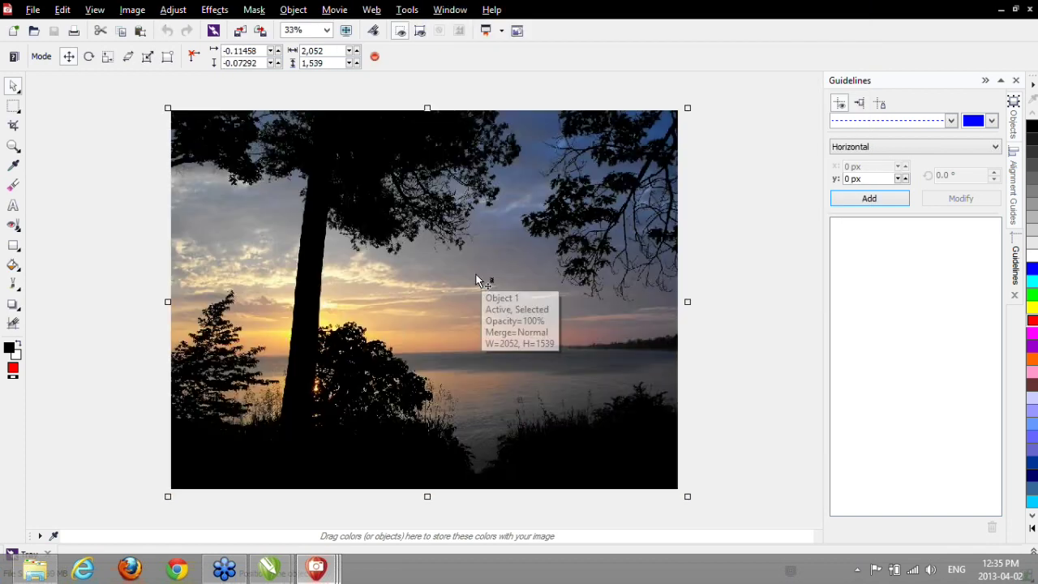
left_click(215, 15)
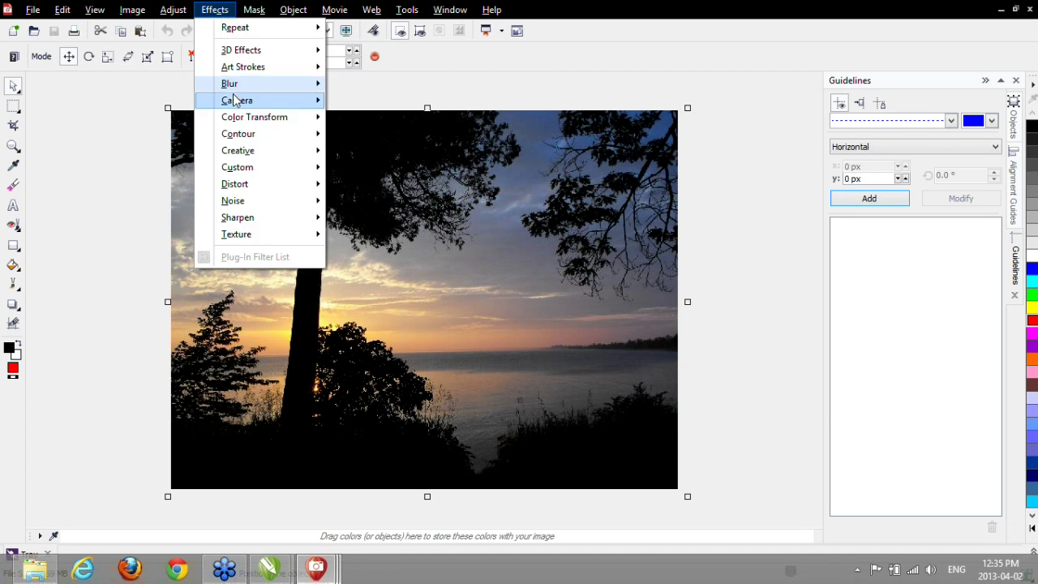
mouse_move(239, 100)
left_click(373, 188)
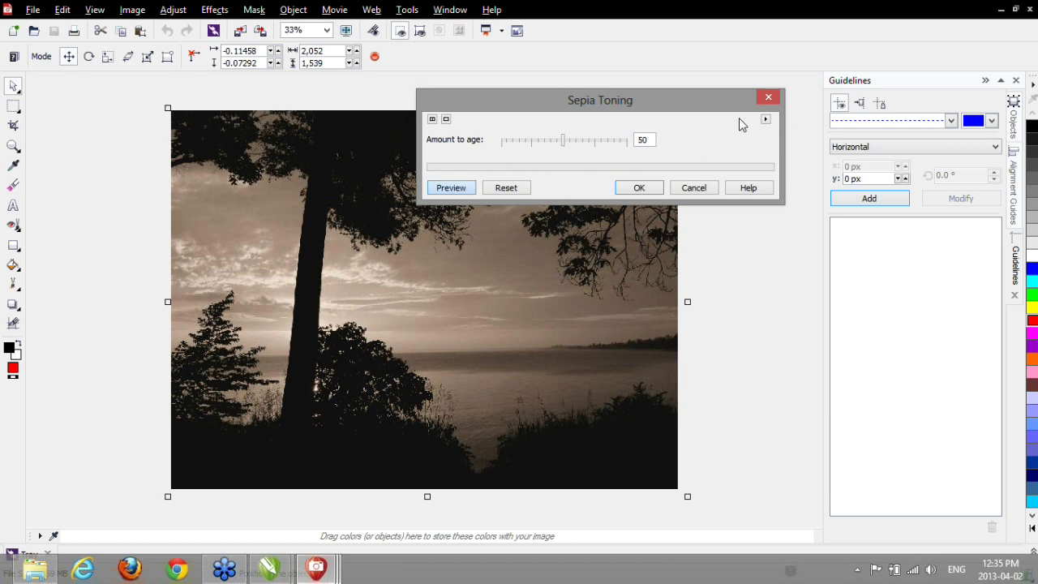
left_click(767, 99)
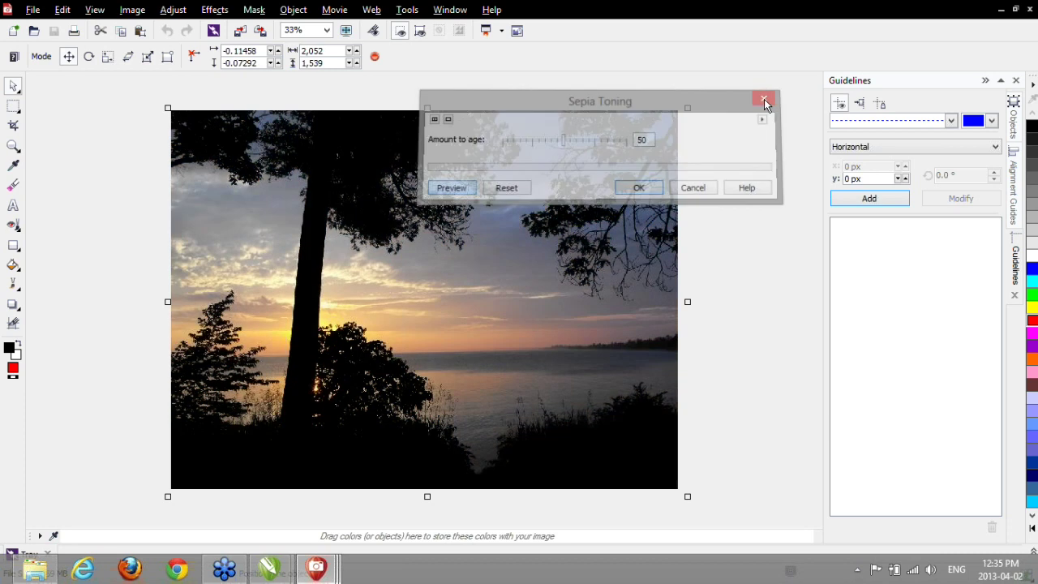
- In 6_PlanarMask_BokehBlur.cpt, place a horizontal planar mask across the peony blooms and widen its feather to about 236 px
left_click(450, 10)
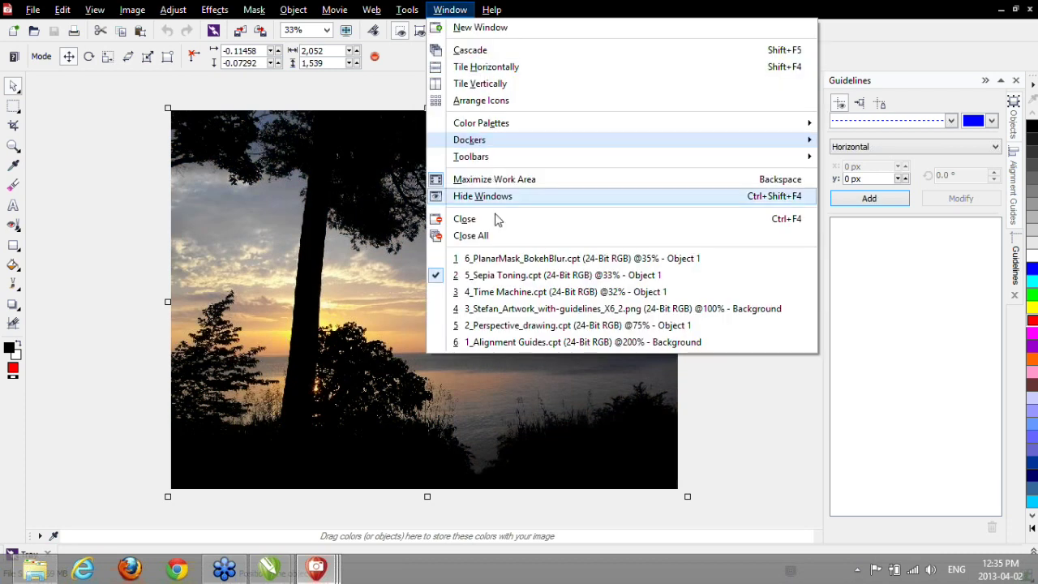
left_click(489, 263)
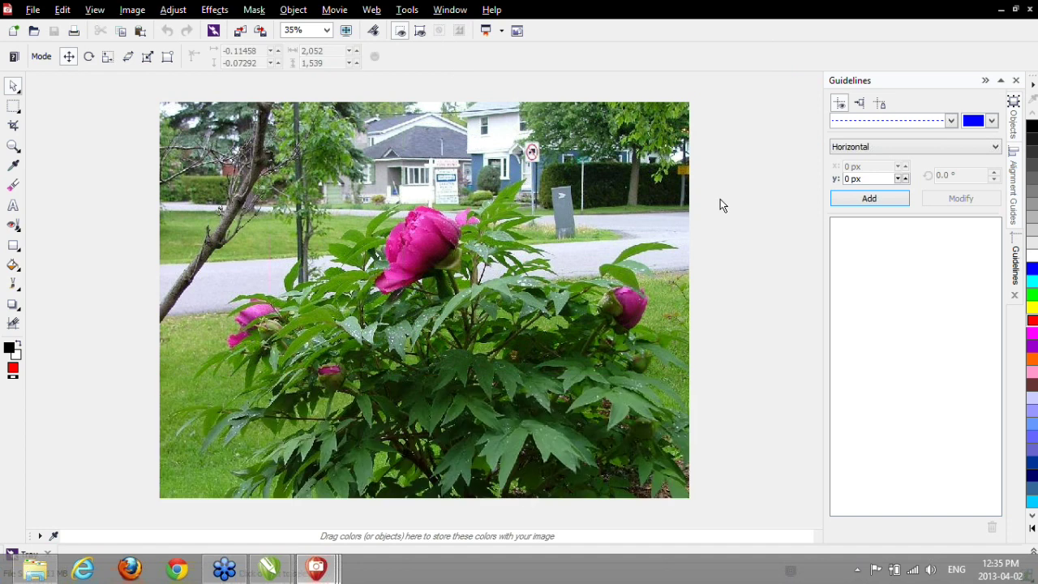
left_click(13, 111)
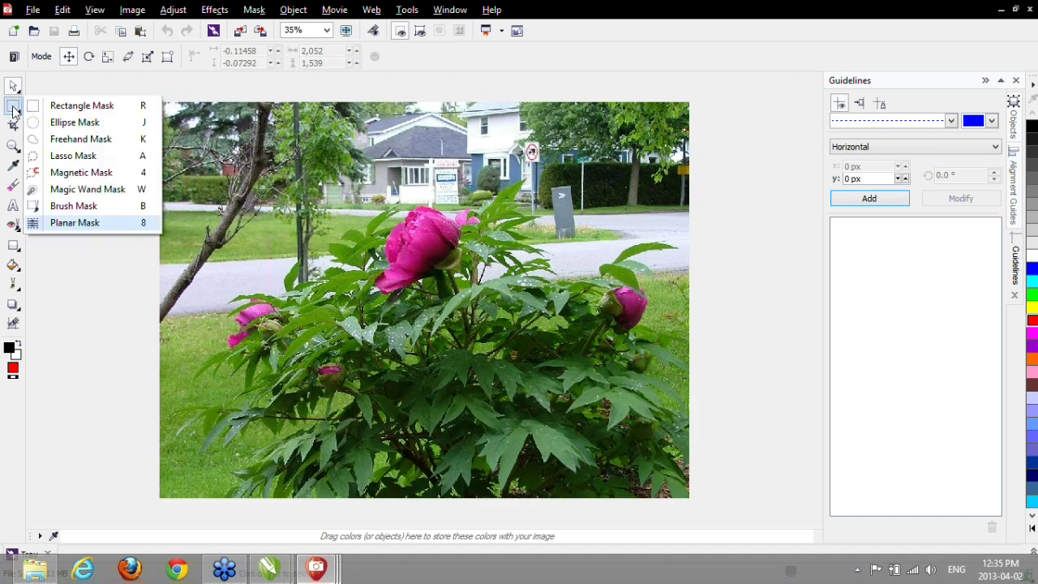
left_click(51, 224)
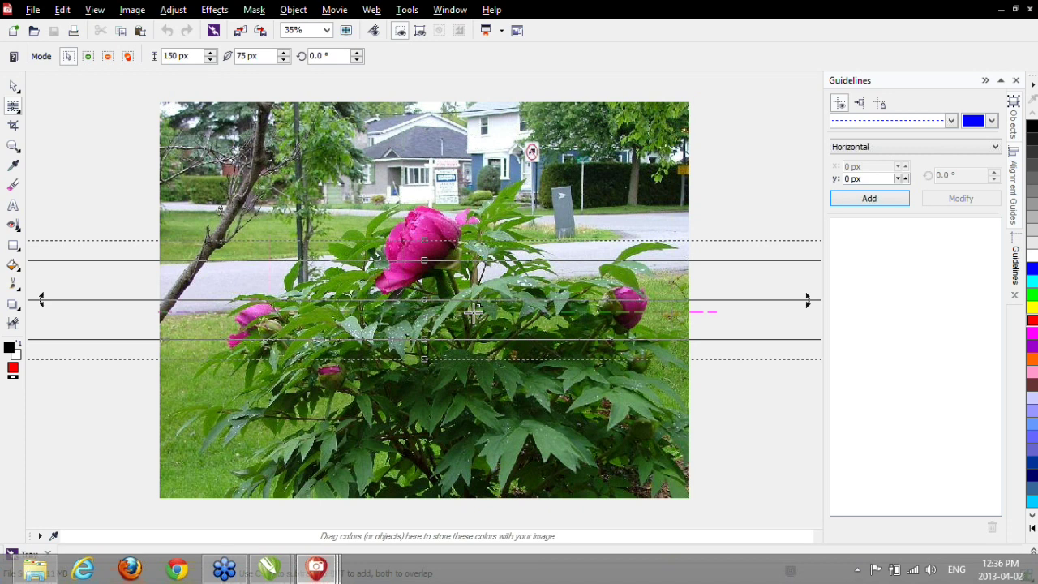
left_click_drag(473, 302, 804, 271)
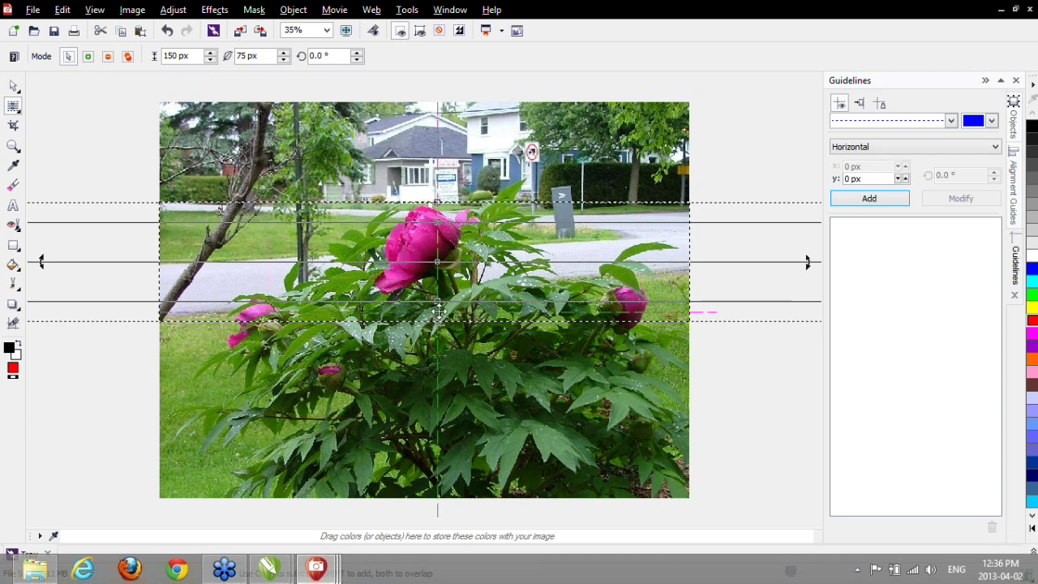
left_click_drag(438, 320, 436, 364)
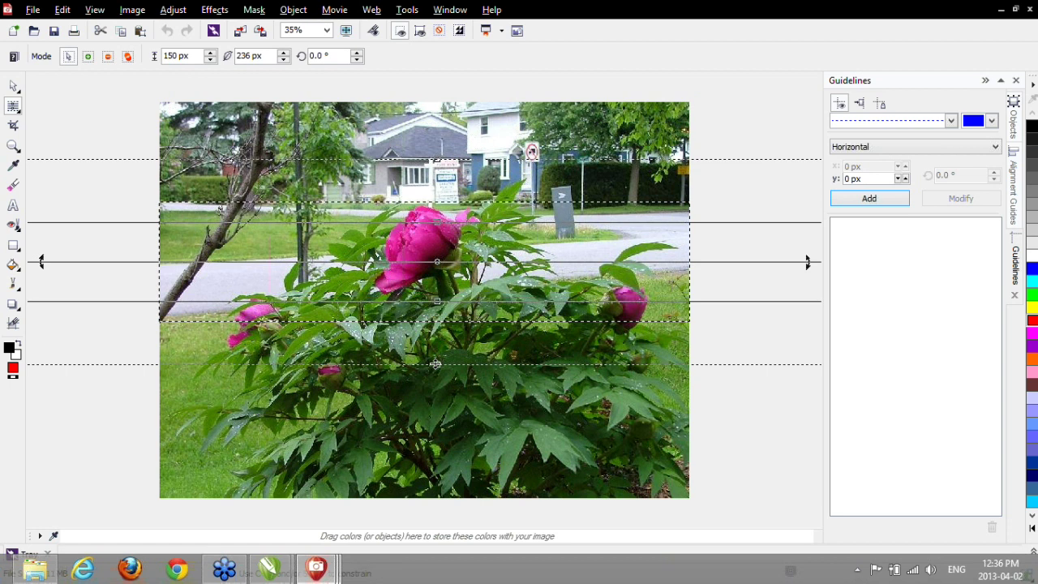
left_click_drag(432, 258, 433, 281)
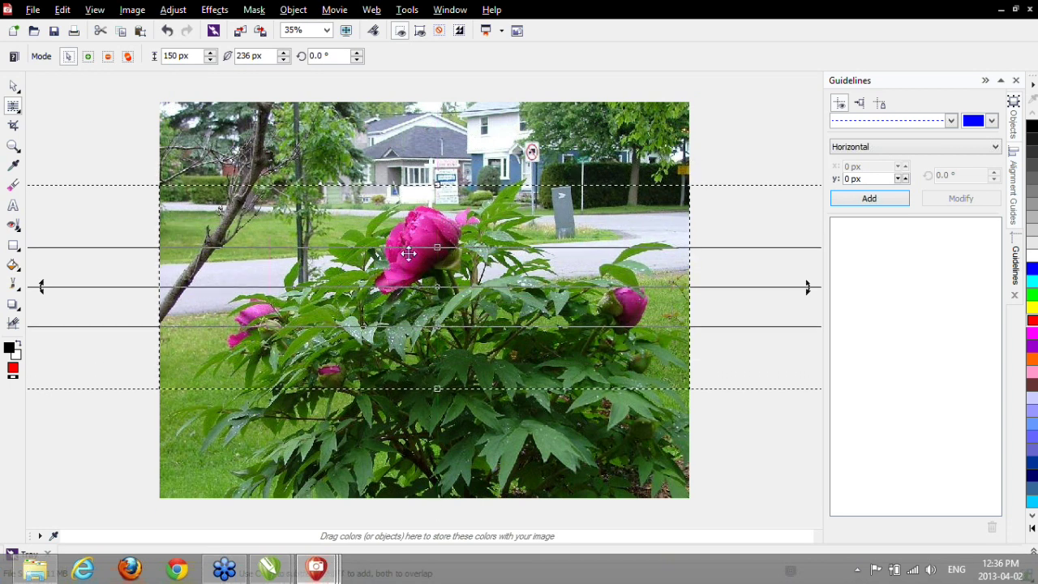
- Apply a Bokeh Blur with blur amount 11, feather edge 6, focus range -43 and a hexagonal aperture outside the mask
left_click(215, 9)
mouse_move(230, 85)
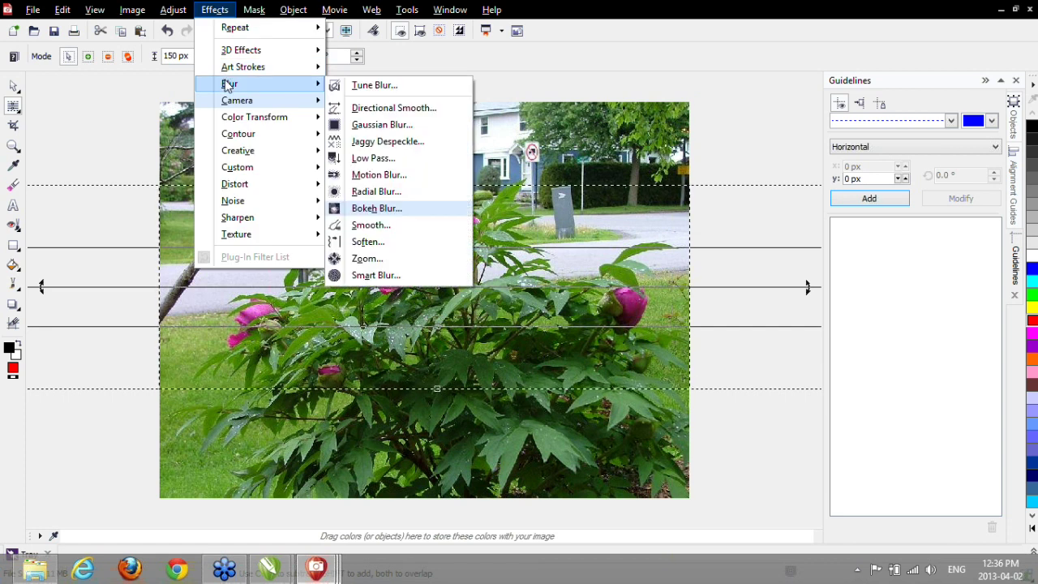
left_click(376, 209)
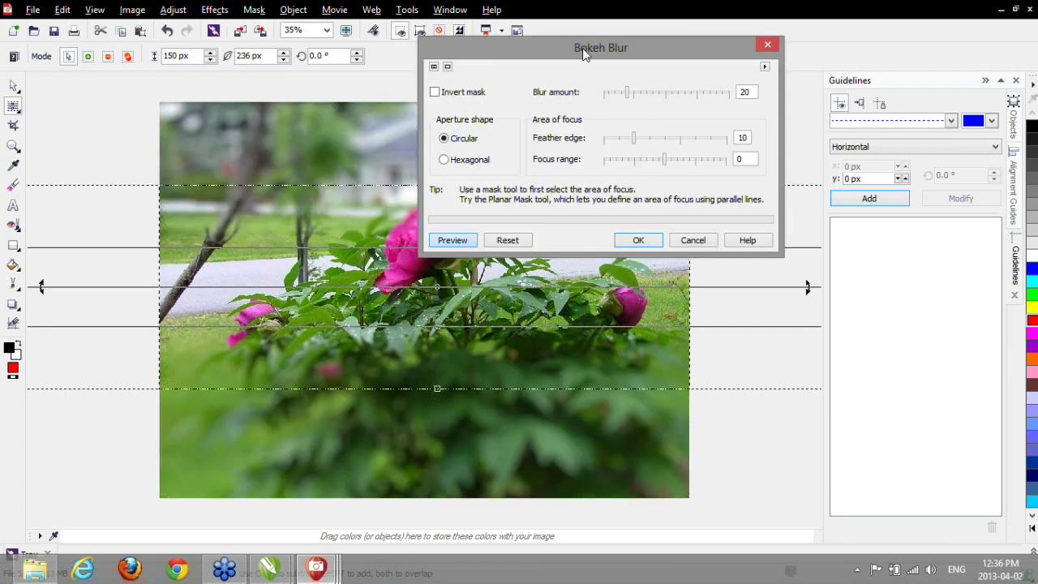
left_click_drag(582, 48, 787, 46)
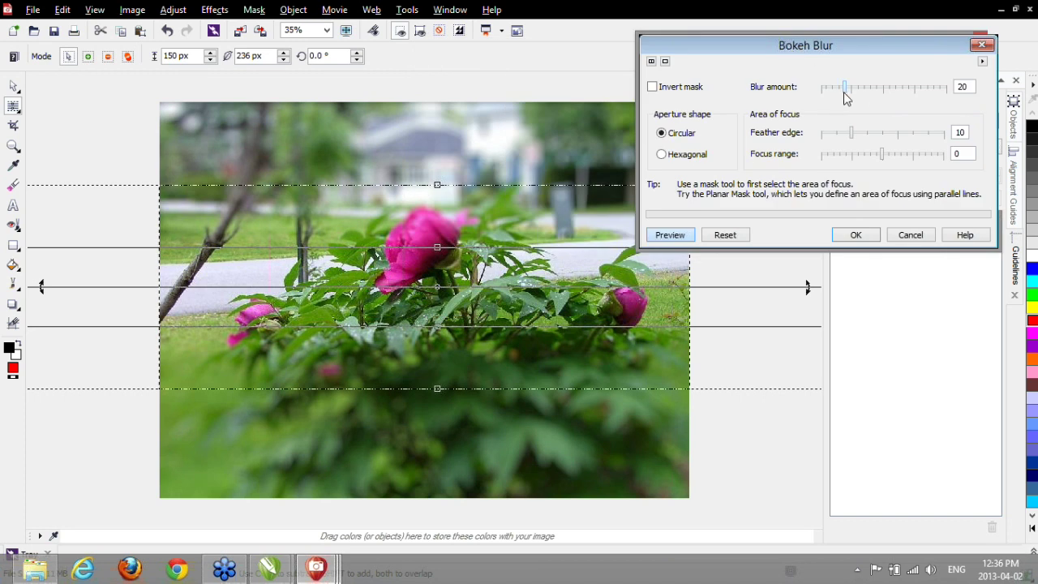
left_click_drag(843, 92, 834, 95)
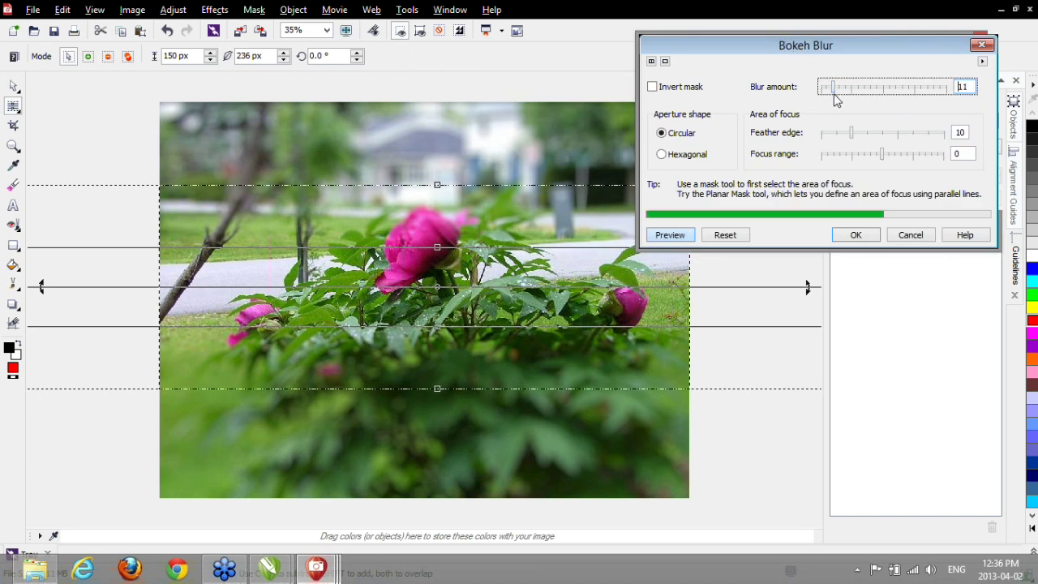
left_click_drag(854, 138, 856, 160)
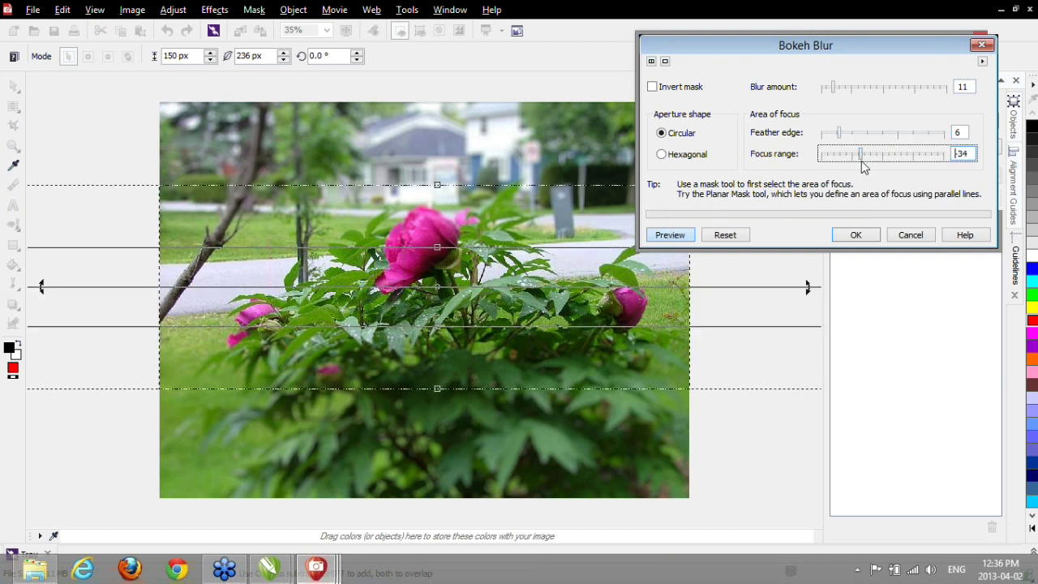
left_click(679, 155)
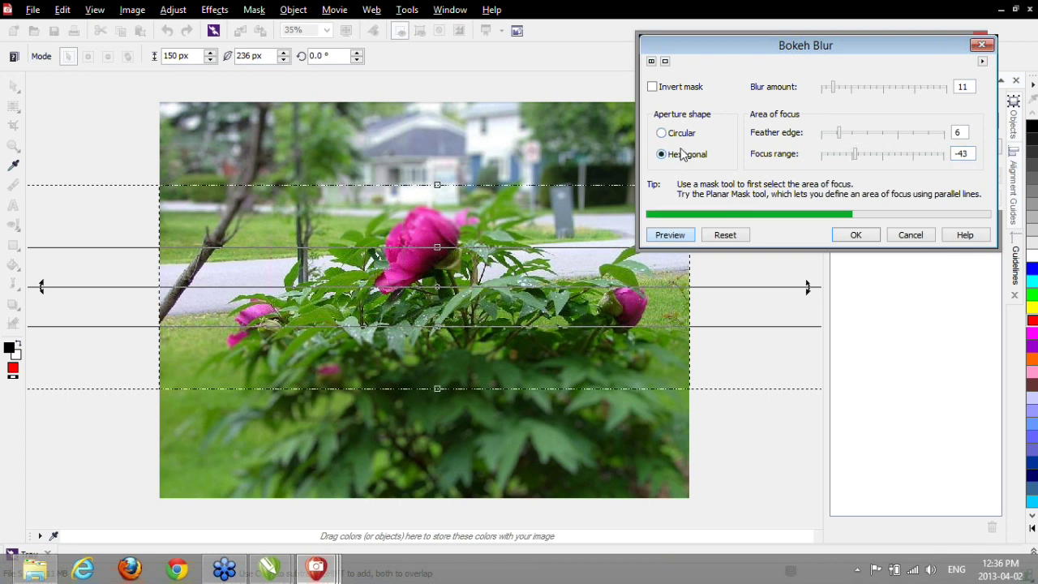
left_click(856, 236)
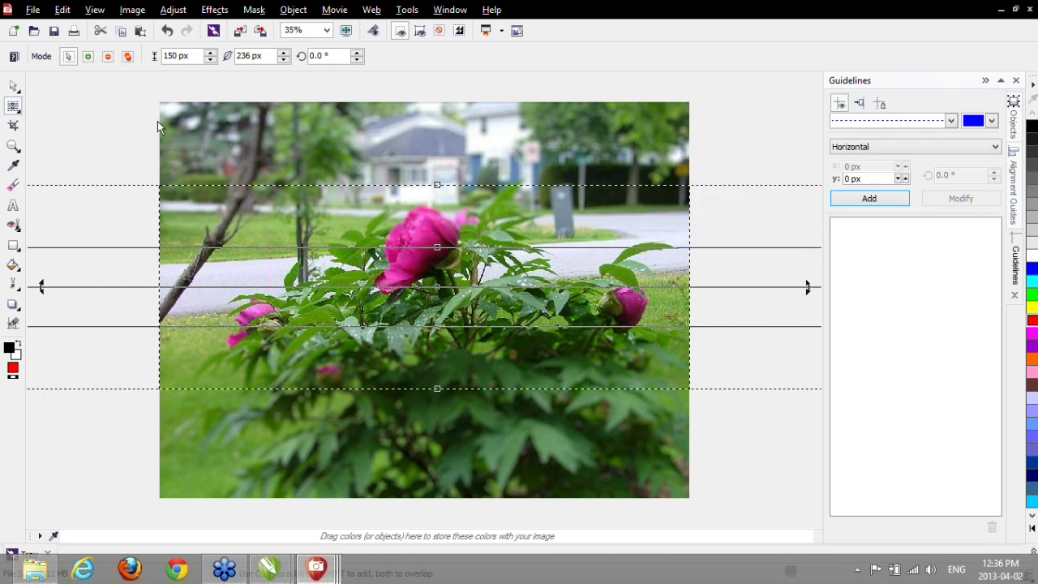
- Hide the planar mask controls and remove the mask from the blurred photo
left_click(13, 86)
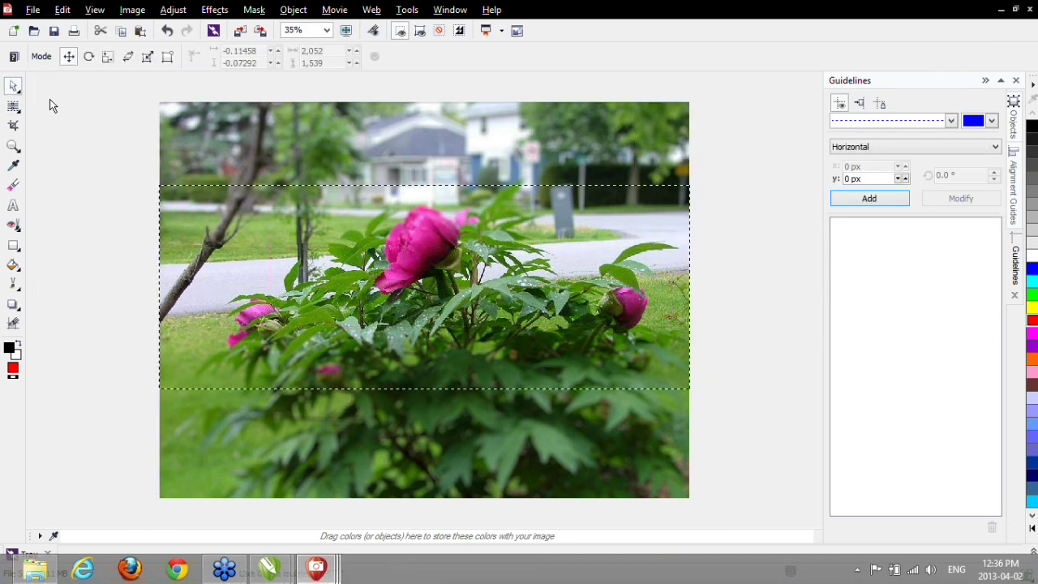
key("ctrl+d")
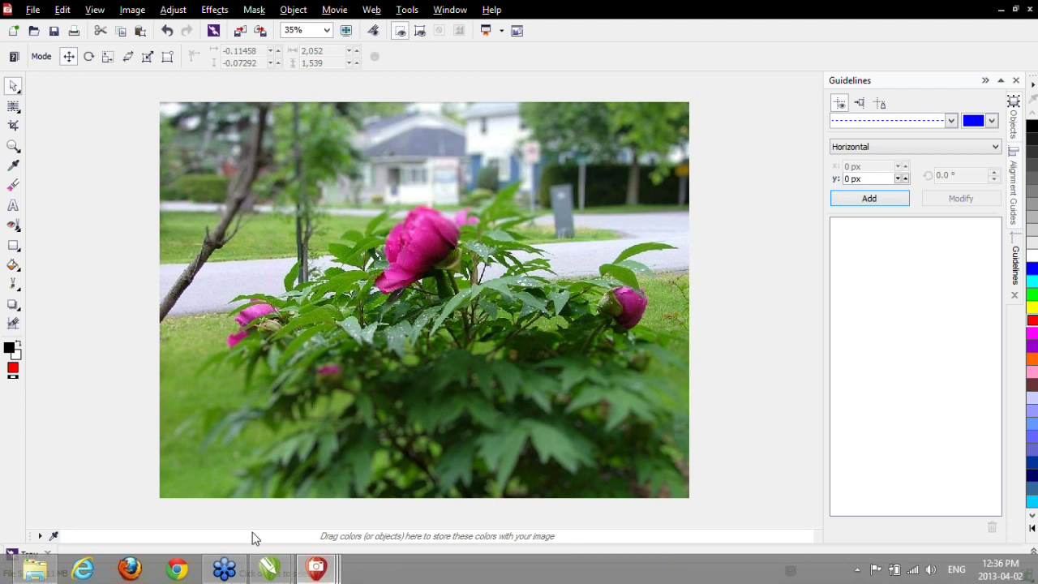
- Switch to Webinar work file.cdr in CorelDRAW and show page 7, the "Thank you!" page
mouse_move(270, 567)
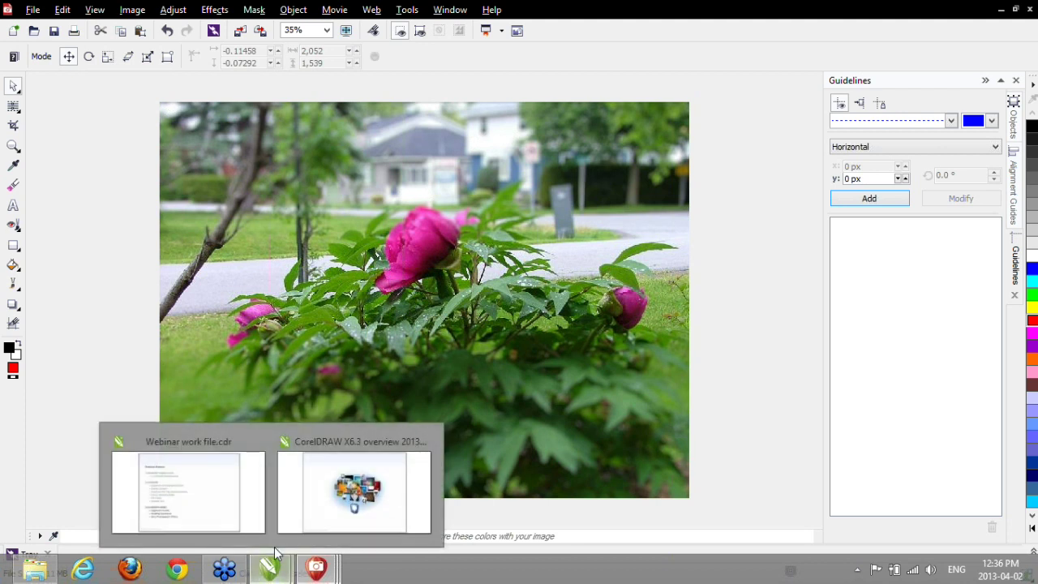
left_click(231, 524)
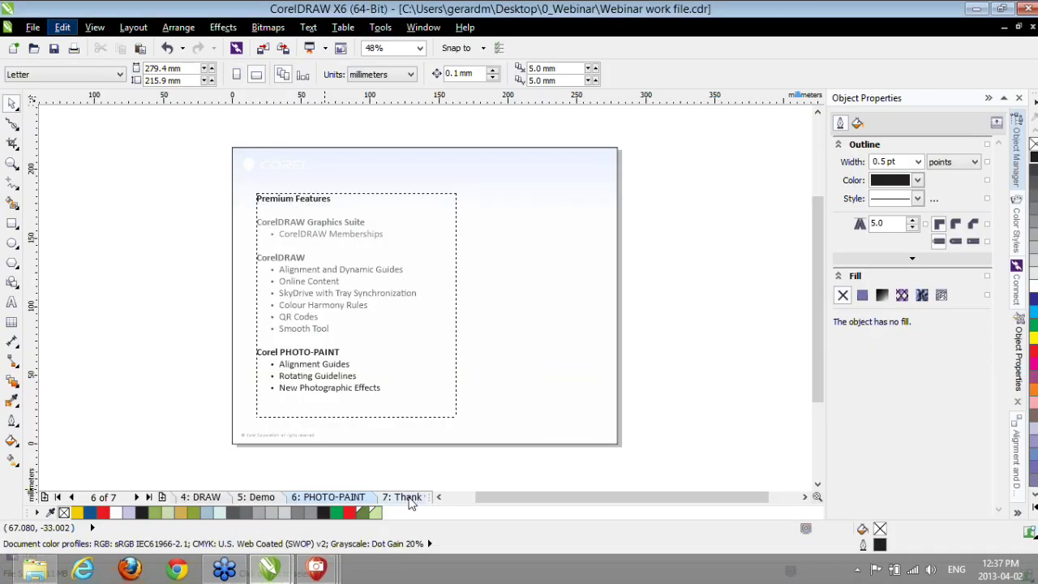
left_click(407, 497)
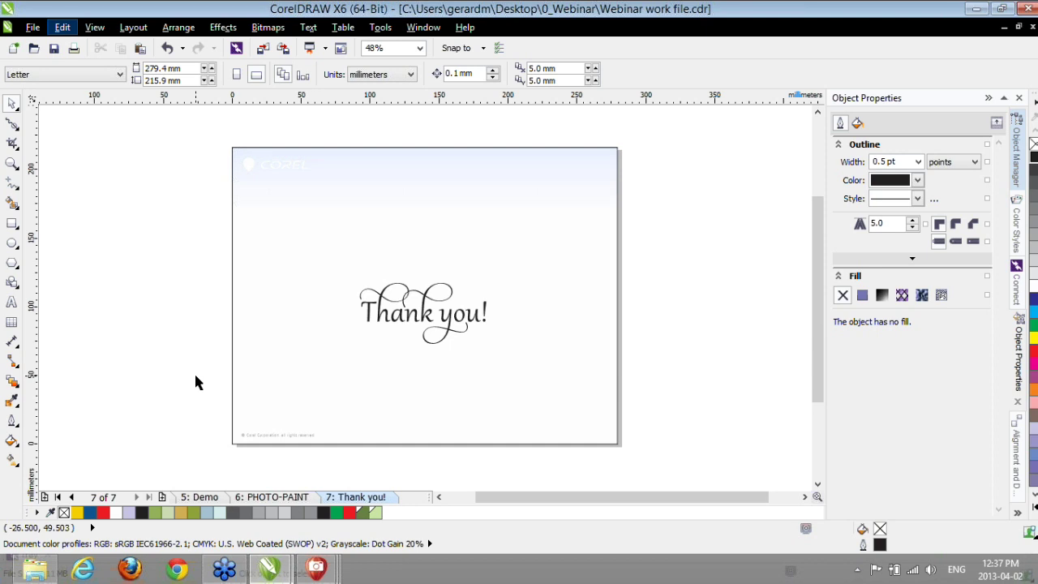
- Switch to CorelDRAW X6.3 overview 20130402.cdr and show page 14 in full-screen preview
left_click(423, 27)
left_click(464, 275)
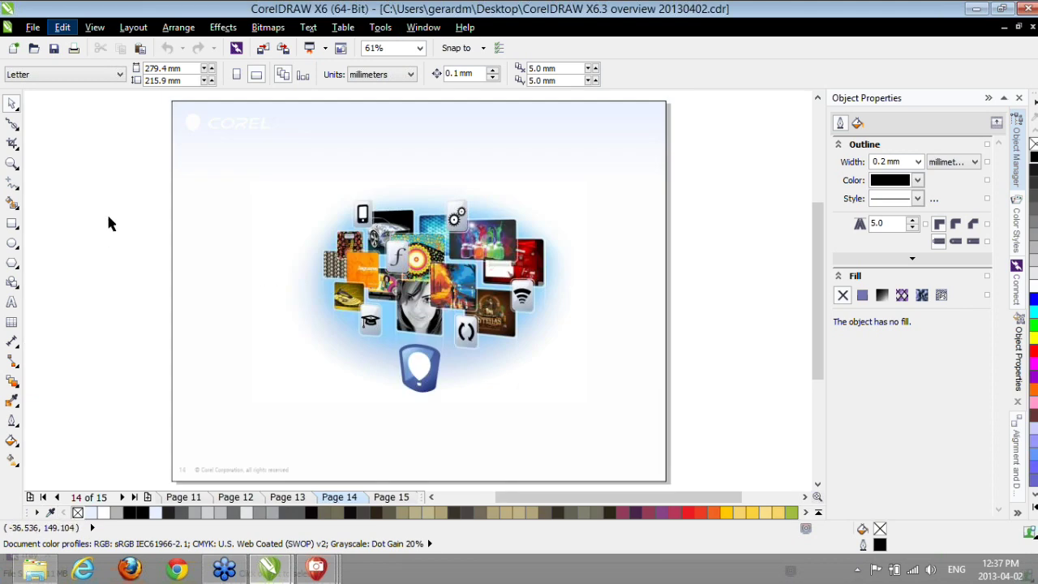
key("F9")
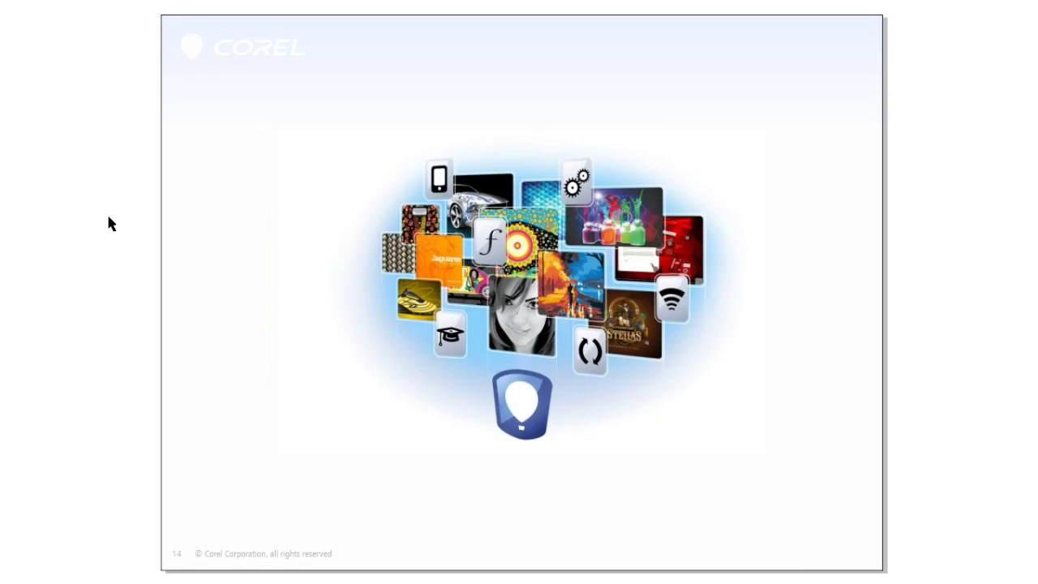